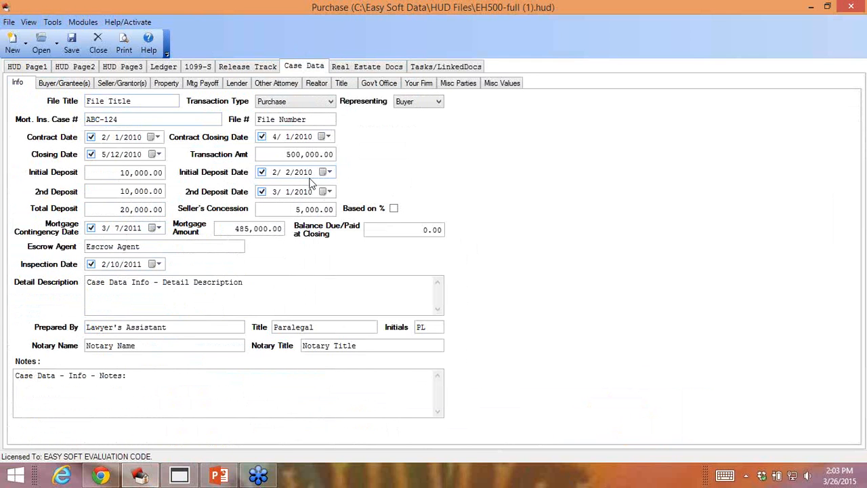
# Step: Check the transaction type options, keeping Purchase, and review the buyer, seller, property and mortgage payoff sections of the case data
pyautogui.click(328, 104)
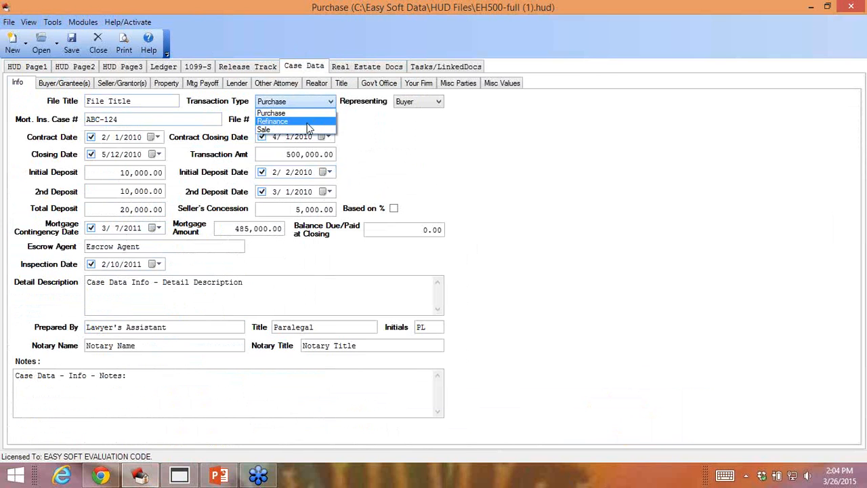
pyautogui.click(278, 114)
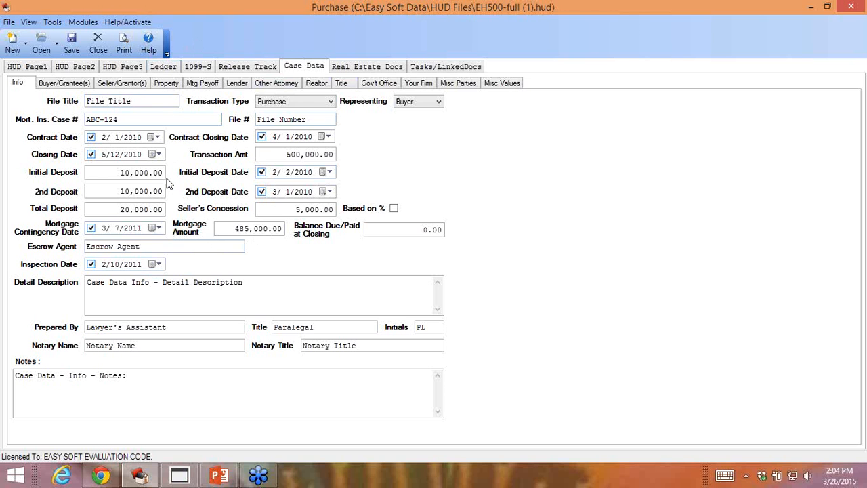
pyautogui.click(70, 83)
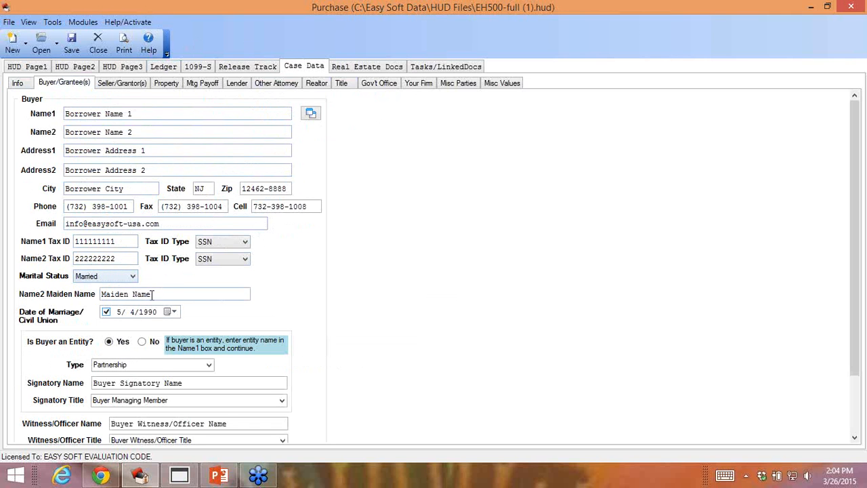
pyautogui.click(114, 87)
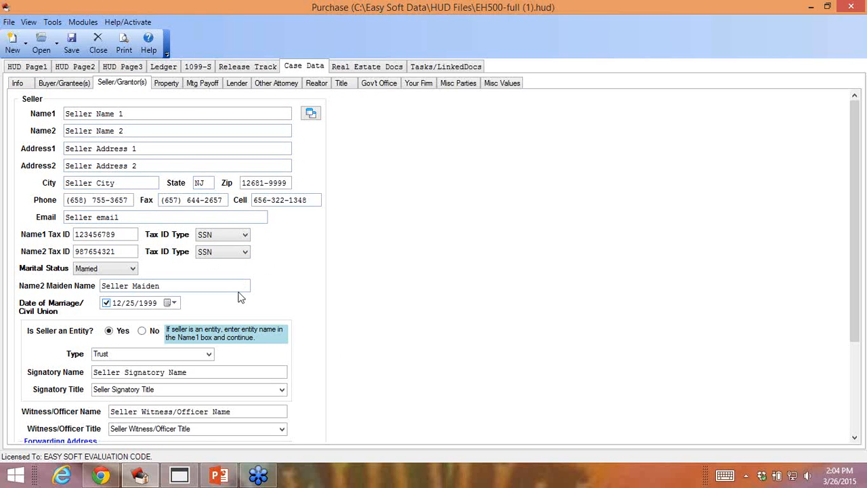
pyautogui.click(166, 84)
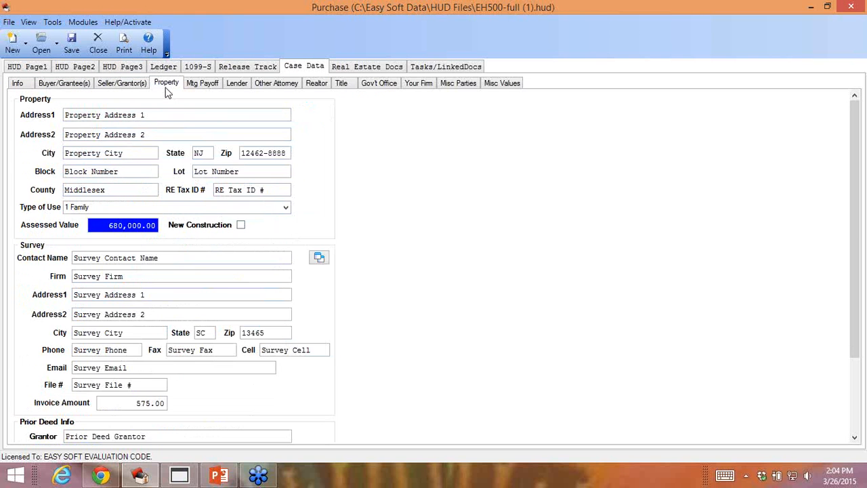
pyautogui.click(209, 90)
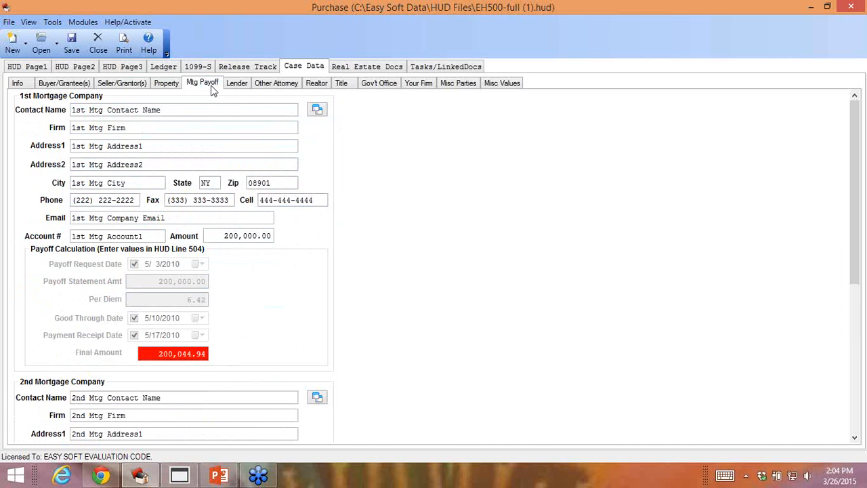
# Step: Review the case data for the lender, other attorney, realtor, title company, government office, own firm and miscellaneous parties
pyautogui.click(233, 92)
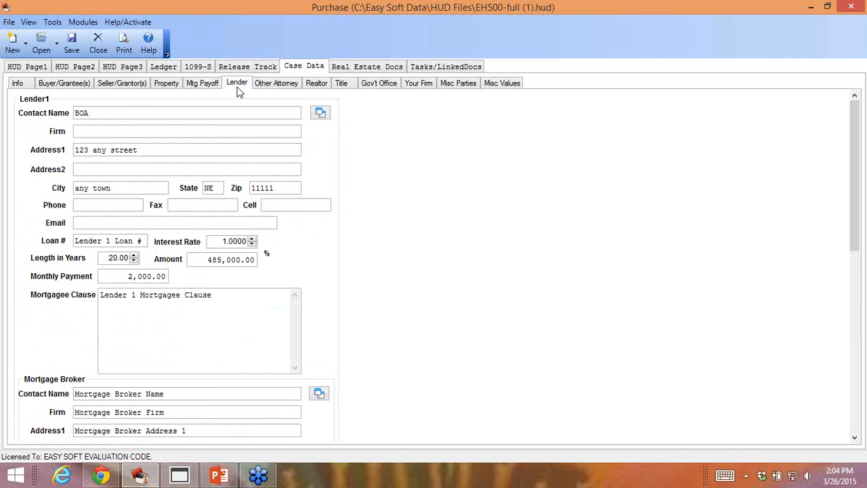
pyautogui.click(265, 90)
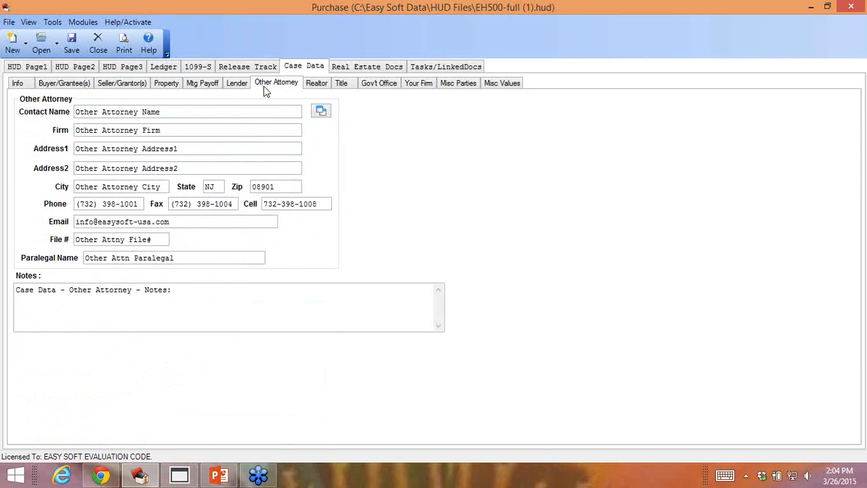
pyautogui.click(317, 89)
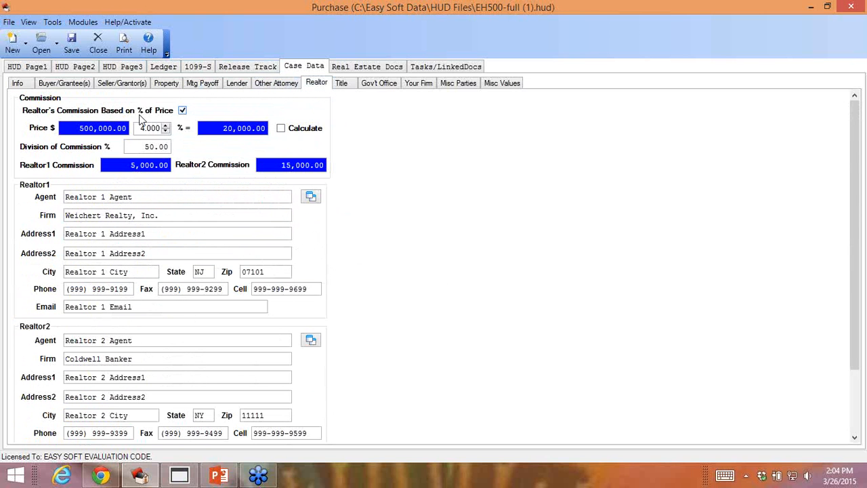
pyautogui.click(343, 84)
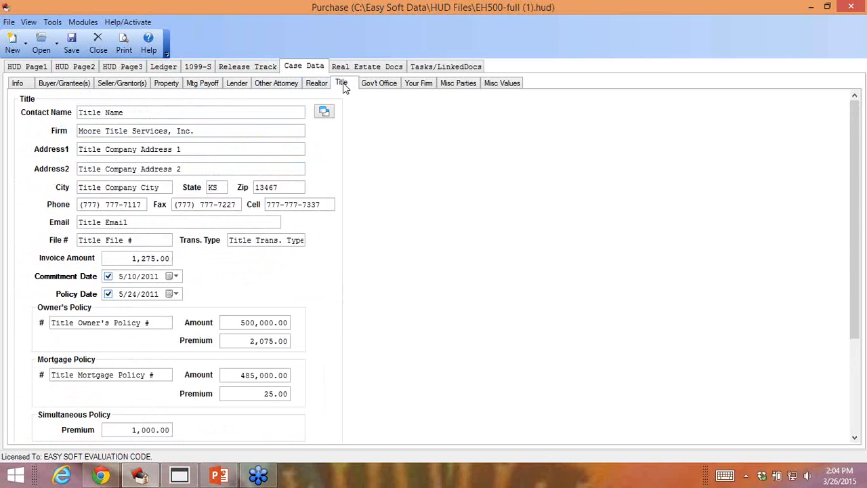
pyautogui.click(367, 88)
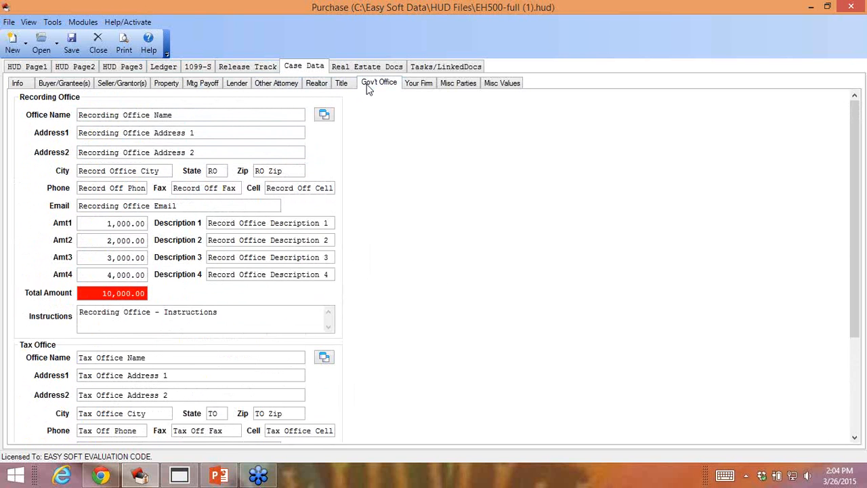
pyautogui.click(404, 82)
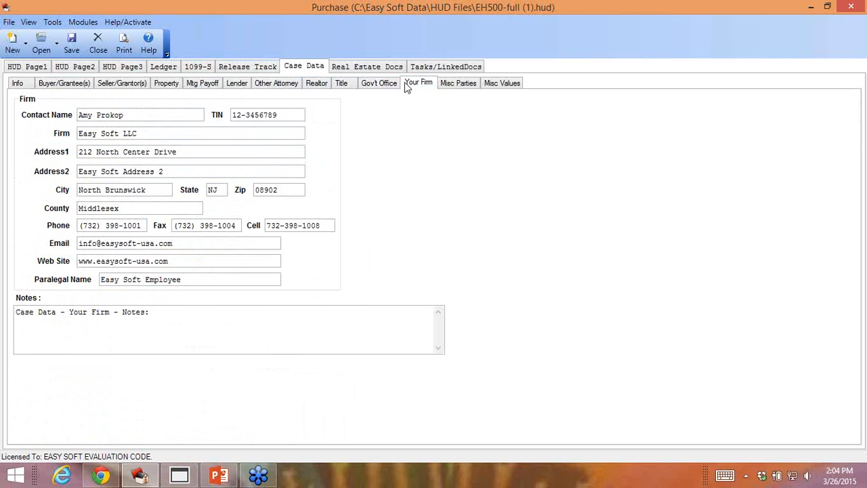
pyautogui.click(473, 83)
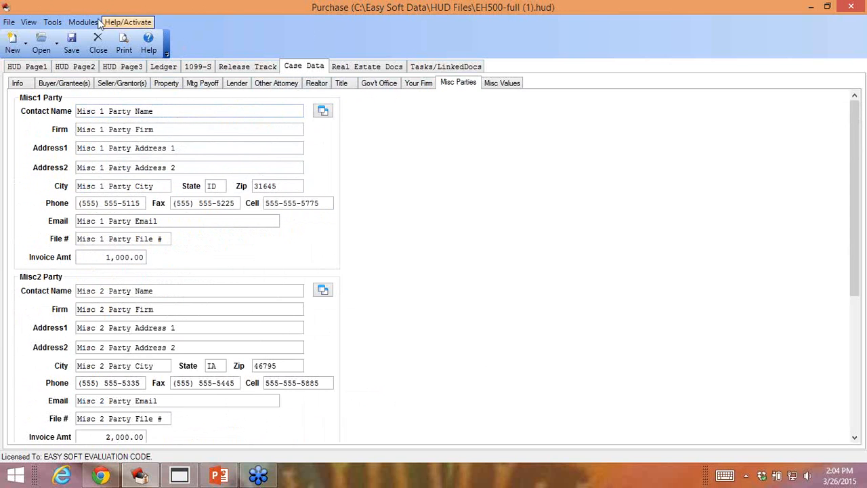
# Step: Change the first borrower name on HUD Page1 to "Borrower Name 3" and check it in the buyer's case data
pyautogui.click(39, 69)
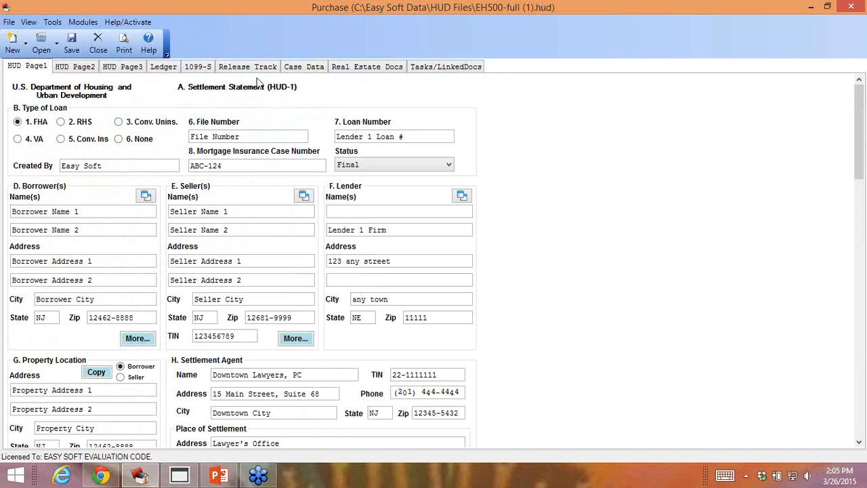
pyautogui.moveTo(76, 212)
pyautogui.mouseDown()
pyautogui.moveTo(38, 210)
pyautogui.moveTo(77, 205)
pyautogui.mouseUp()
pyautogui.write('3')
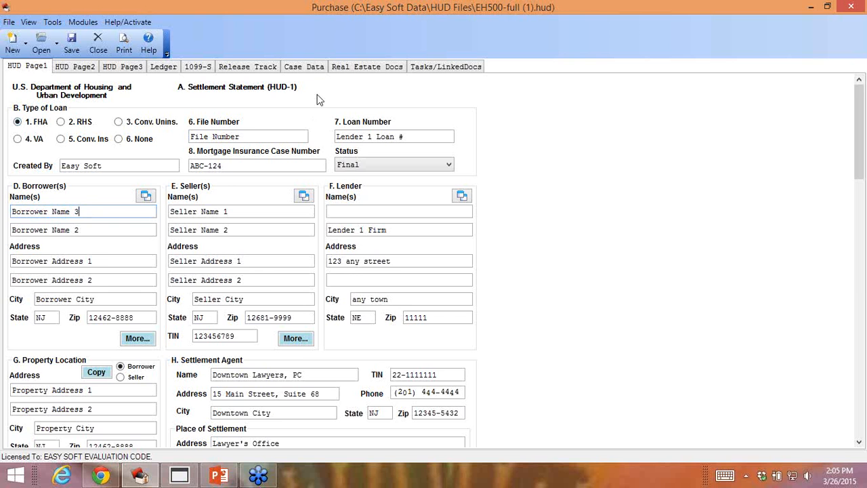
pyautogui.click(304, 68)
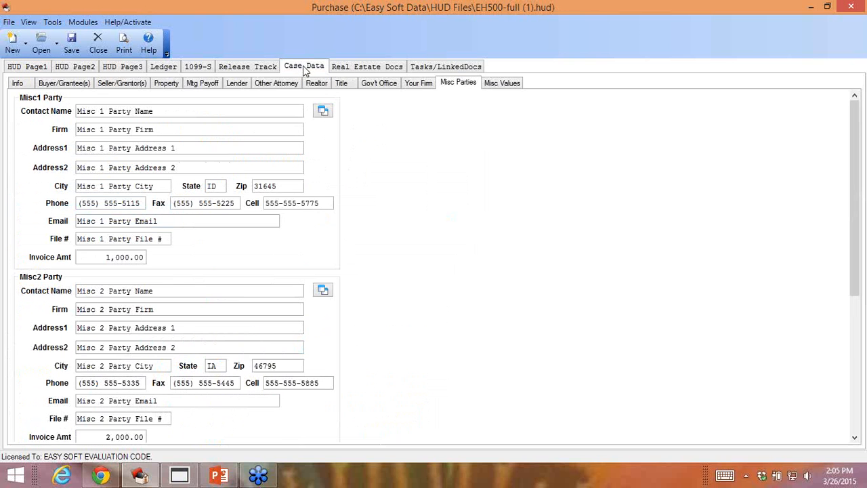
pyautogui.click(63, 83)
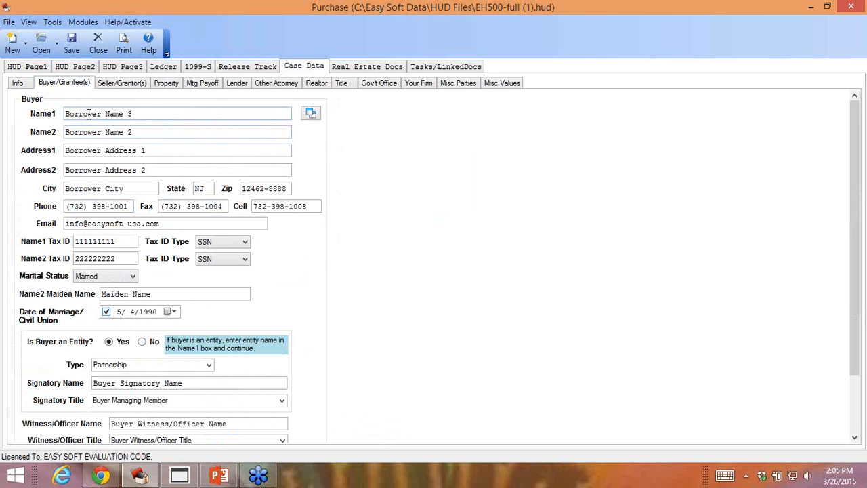
# Step: Set the buyer's Name1 in the case data to "Borrower Name 1" and check it on HUD Page1
pyautogui.click(136, 114)
pyautogui.write('1')
pyautogui.click(32, 70)
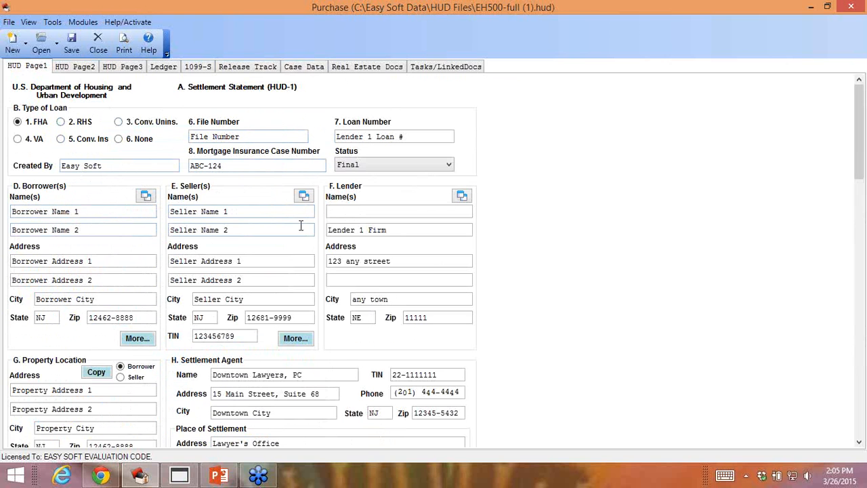
pyautogui.click(312, 68)
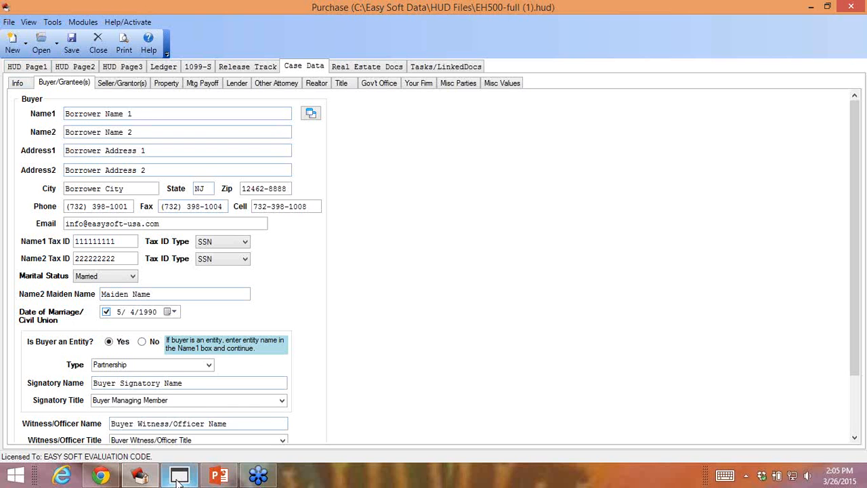
# Step: Switch to the Closing Disclosure file and examine its case data for general info, buyer, seller, property and mortgage payoff
pyautogui.moveTo(179, 479)
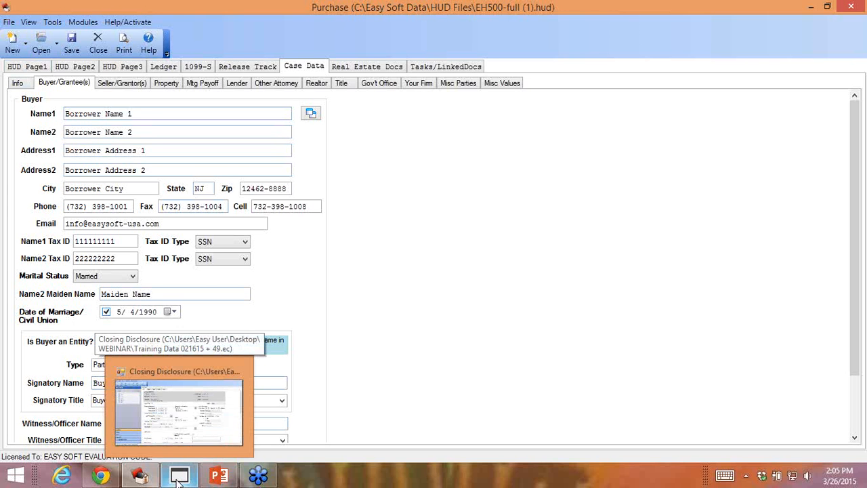
pyautogui.click(179, 479)
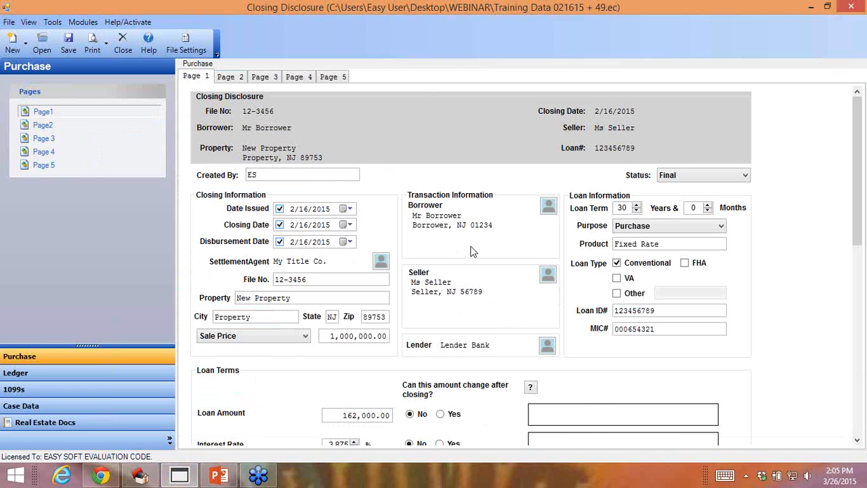
pyautogui.click(41, 406)
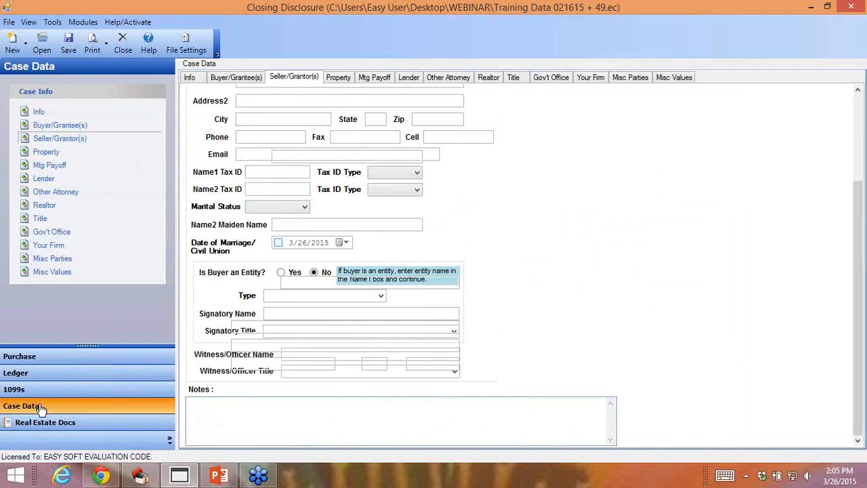
pyautogui.click(189, 77)
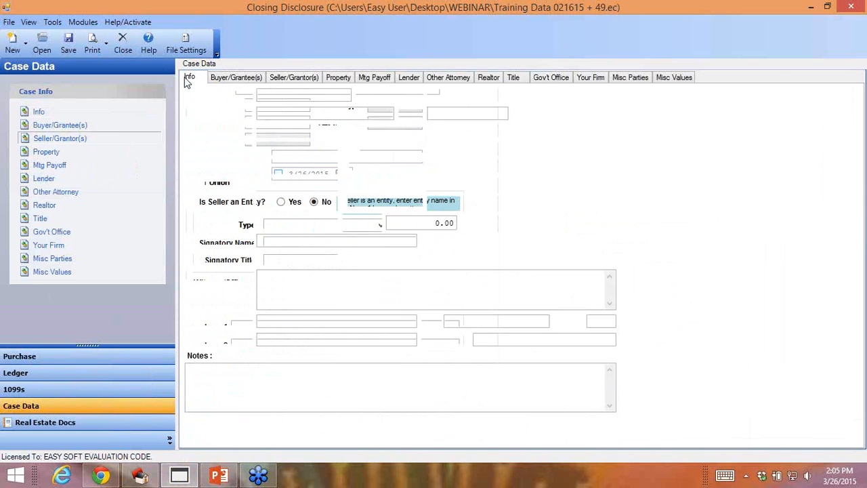
pyautogui.click(232, 77)
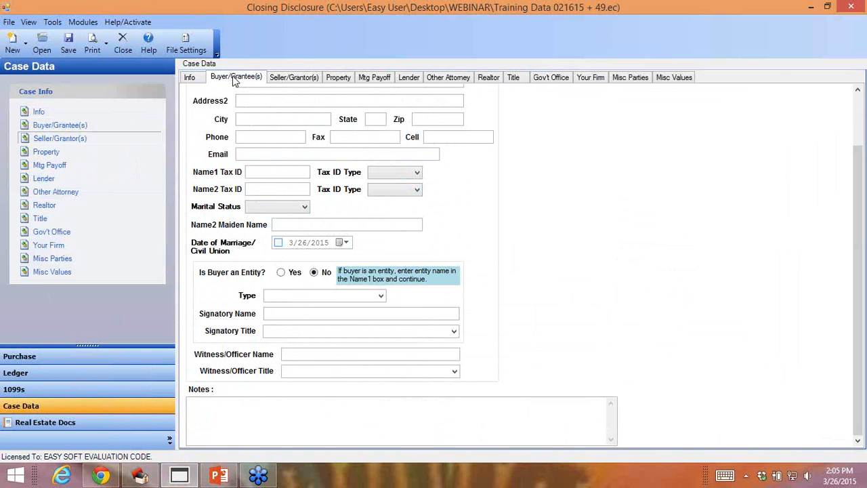
pyautogui.click(288, 79)
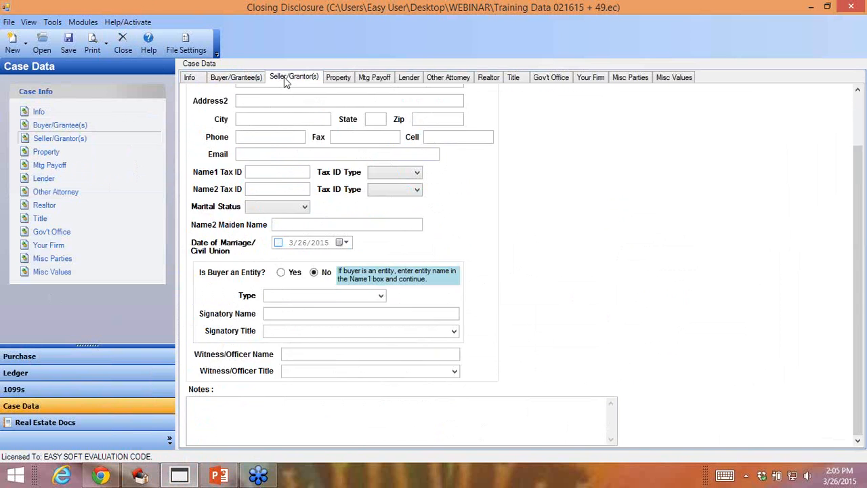
pyautogui.click(334, 80)
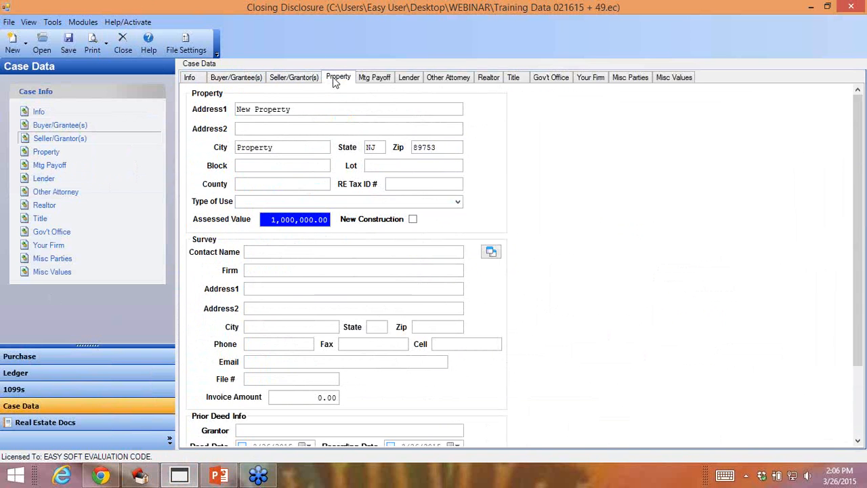
pyautogui.click(370, 79)
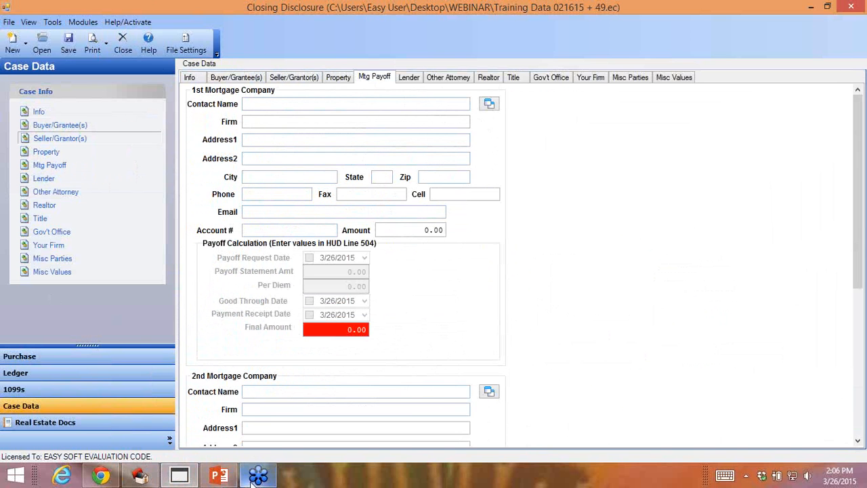
# Step: Switch to the PowerPoint slide show and advance to the "Generate Real Estate Forms" slide
pyautogui.click(224, 477)
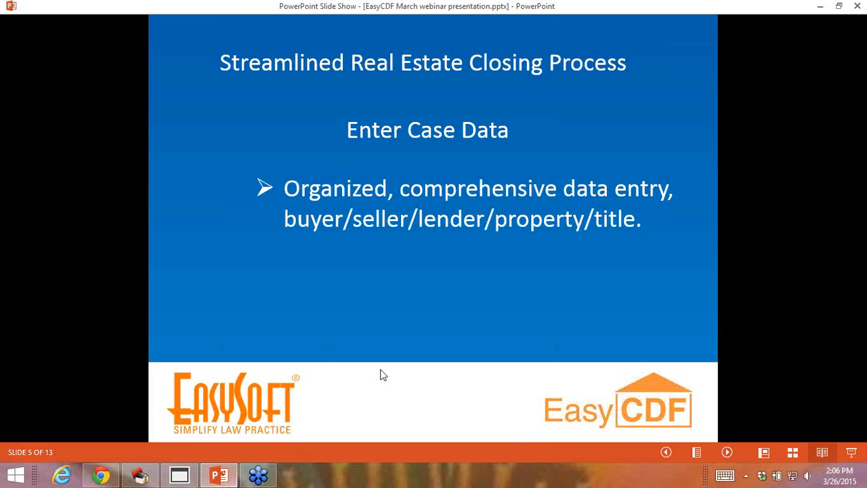
pyautogui.click(534, 317)
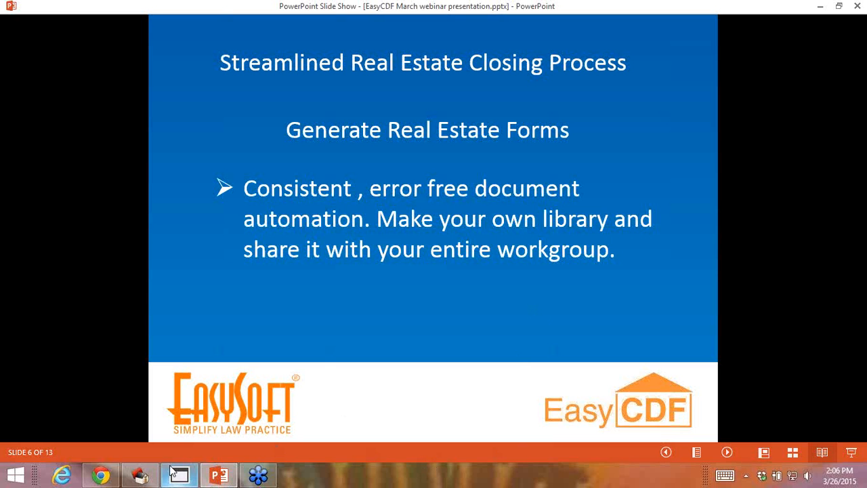
# Step: Return to the HUD file and browse the Common system templates for real estate documents, expanding Agreements - Use & Occupancy and Check Lists
pyautogui.click(148, 479)
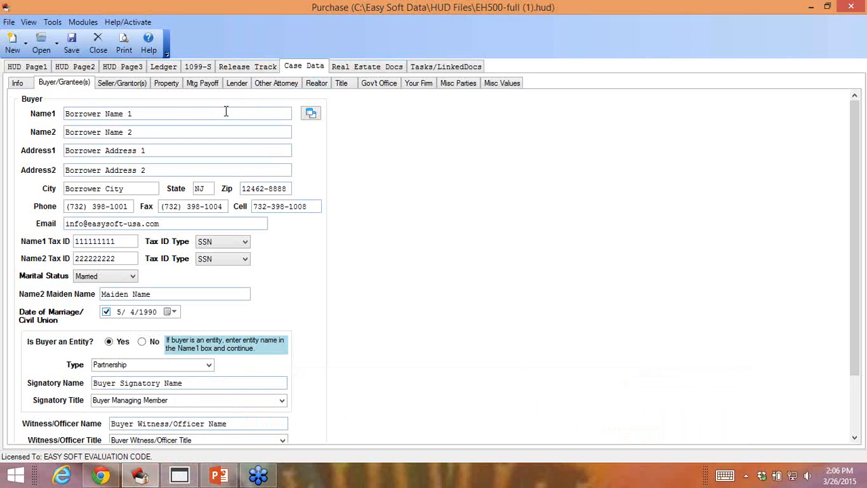
pyautogui.click(372, 67)
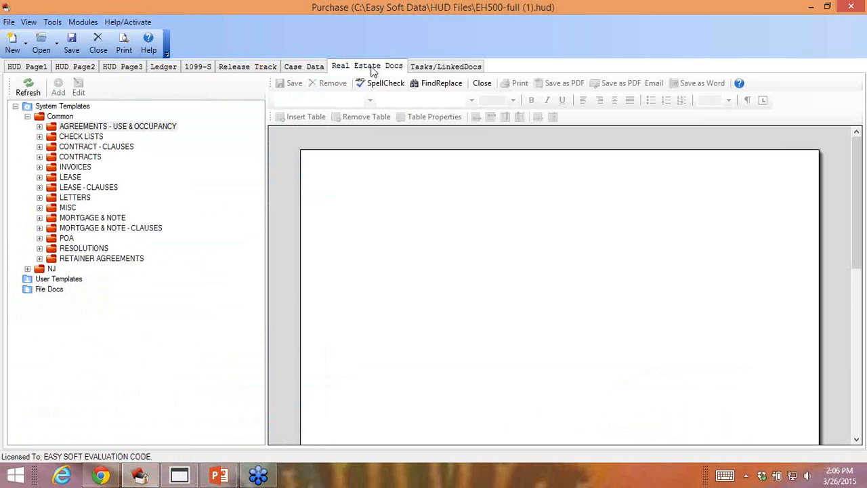
pyautogui.click(28, 118)
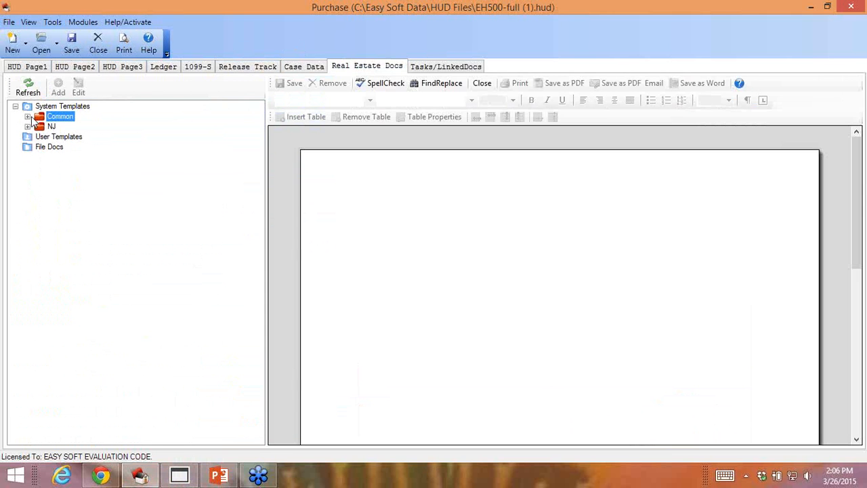
pyautogui.click(28, 117)
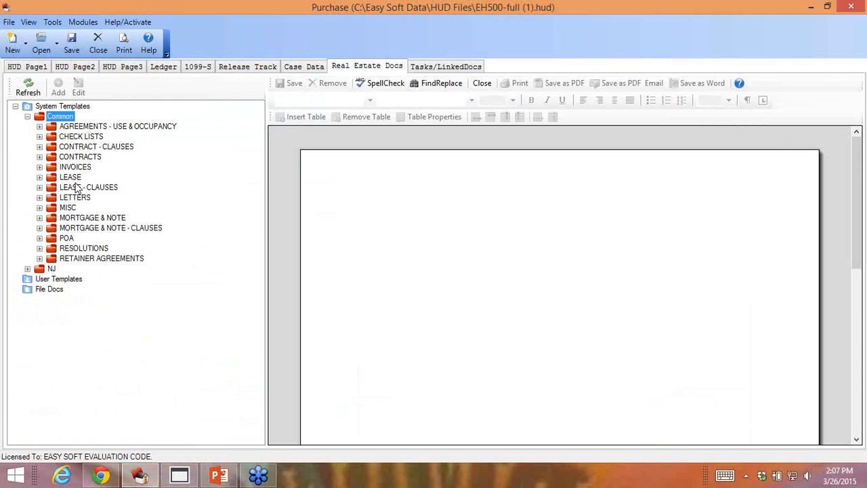
pyautogui.click(39, 127)
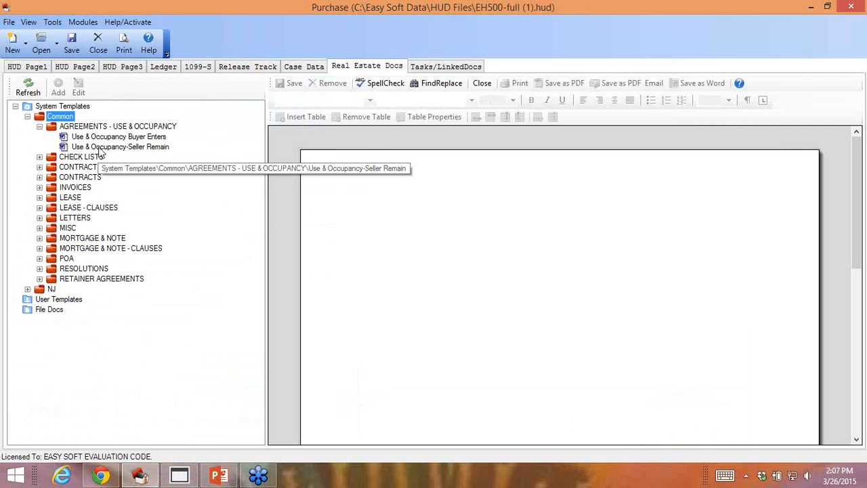
pyautogui.click(40, 156)
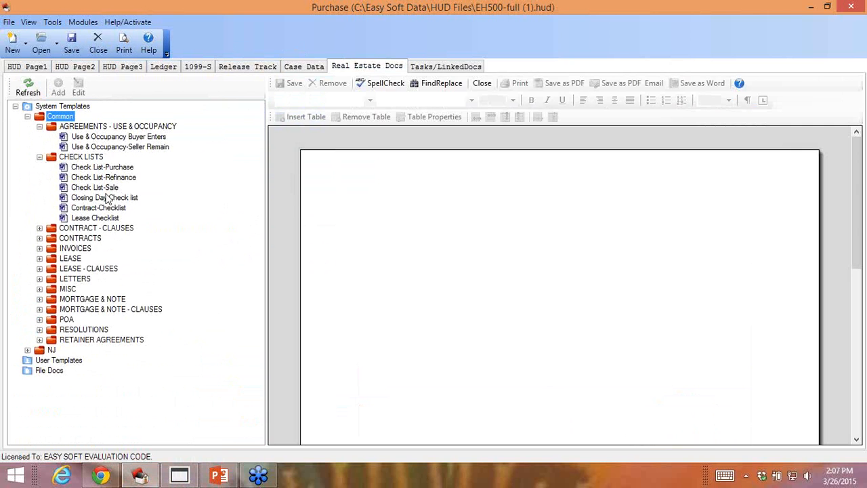
# Step: Open the Use & Occupancy Buyer Enters agreement, examine its merged case data, and open the Use & Occupancy-Seller Remain agreement
pyautogui.click(102, 137)
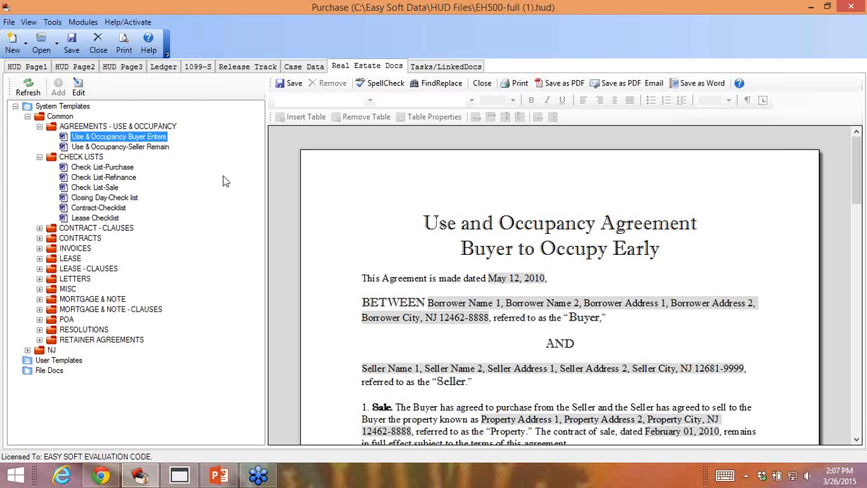
pyautogui.click(857, 440)
pyautogui.click(857, 440)
pyautogui.click(857, 440)
pyautogui.click(857, 440)
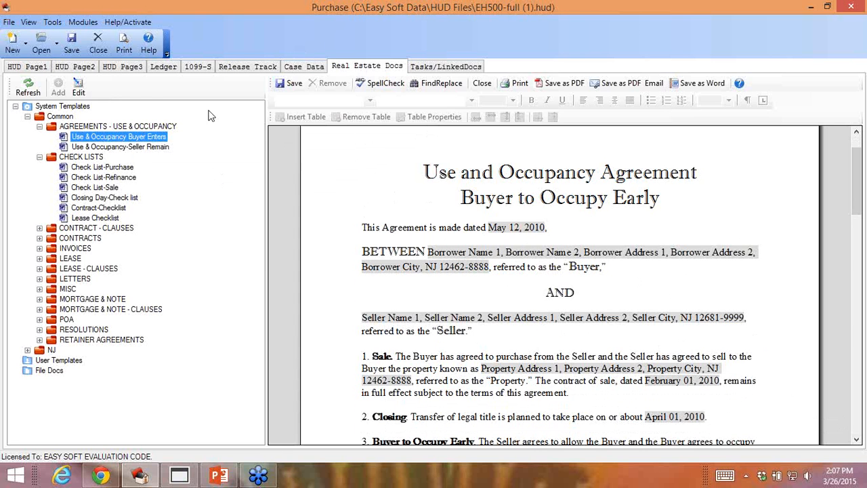
pyautogui.click(119, 146)
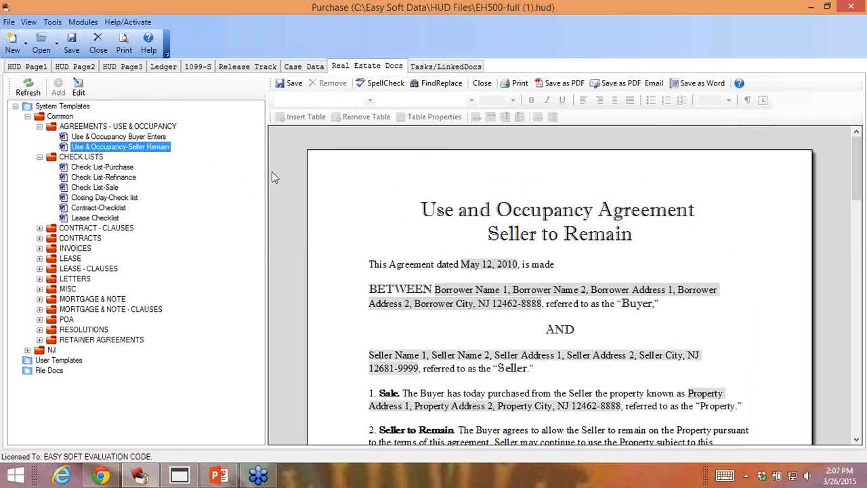
# Step: View the Purchase, Refinance and Sale check list templates and collapse the Check Lists and Agreements - Use & Occupancy folders
pyautogui.click(85, 160)
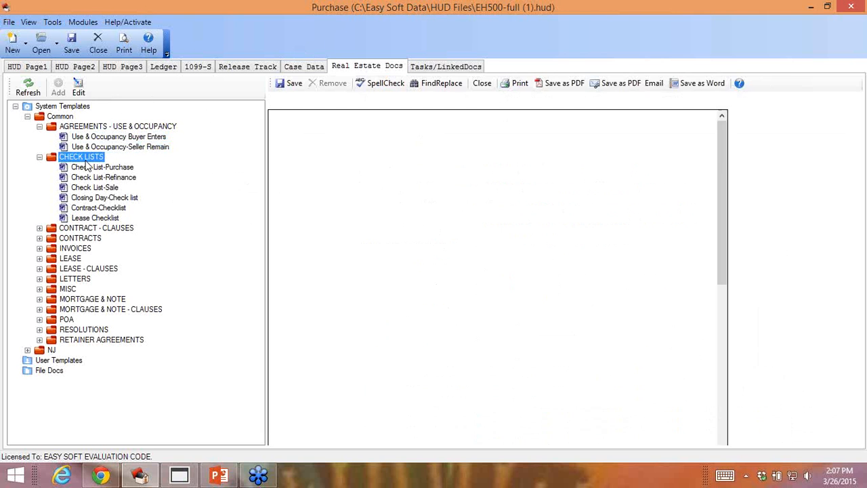
pyautogui.click(102, 167)
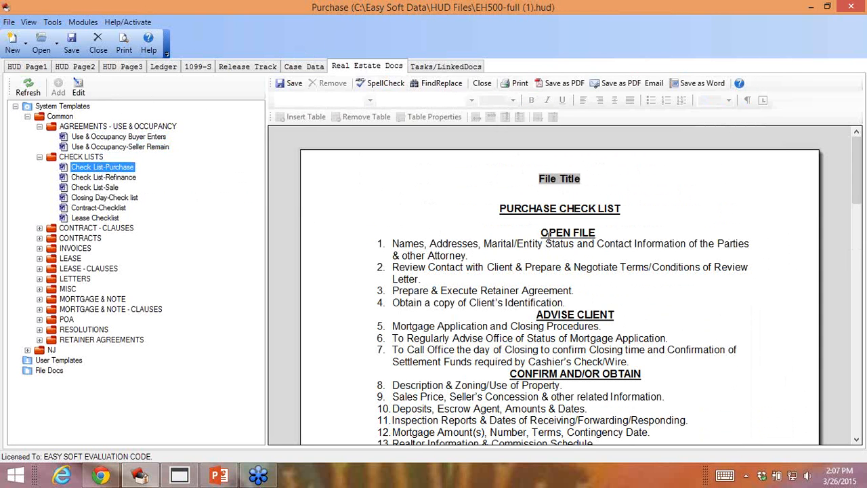
pyautogui.click(104, 178)
pyautogui.click(103, 187)
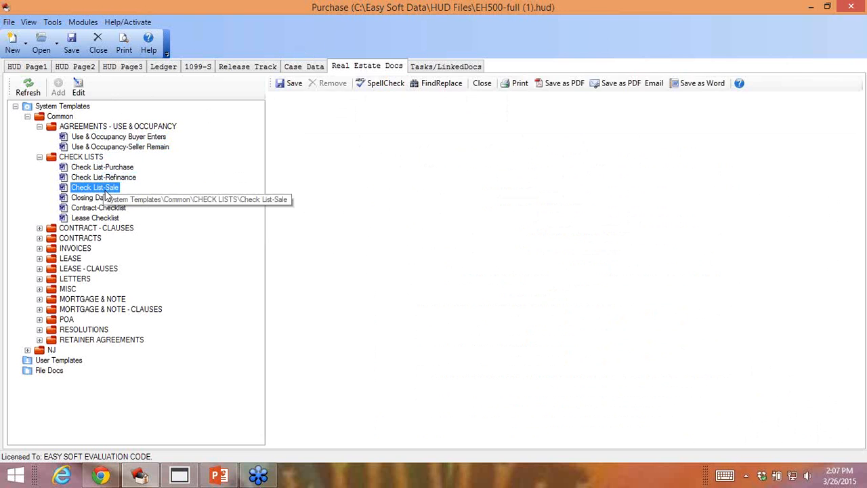
pyautogui.click(40, 156)
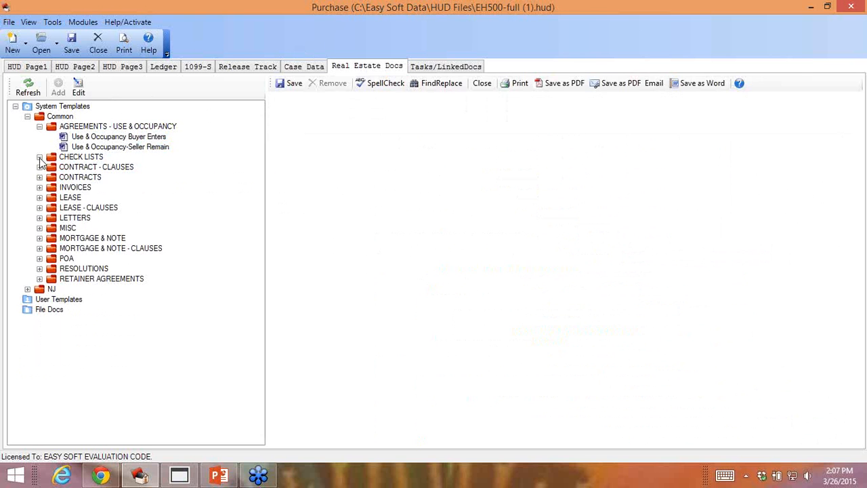
pyautogui.click(39, 126)
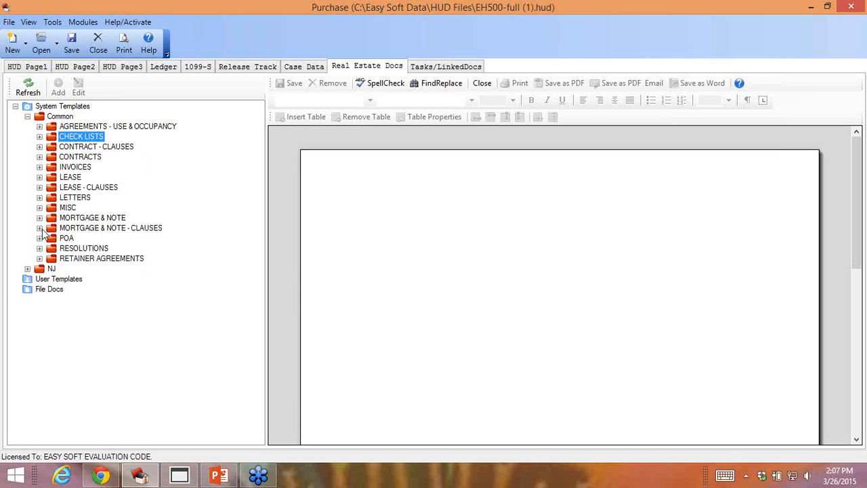
# Step: Add "klajdsj" after the heading of the Default template in Mortgage & Note - Clauses and save the document with the case file
pyautogui.click(78, 227)
pyautogui.click(85, 238)
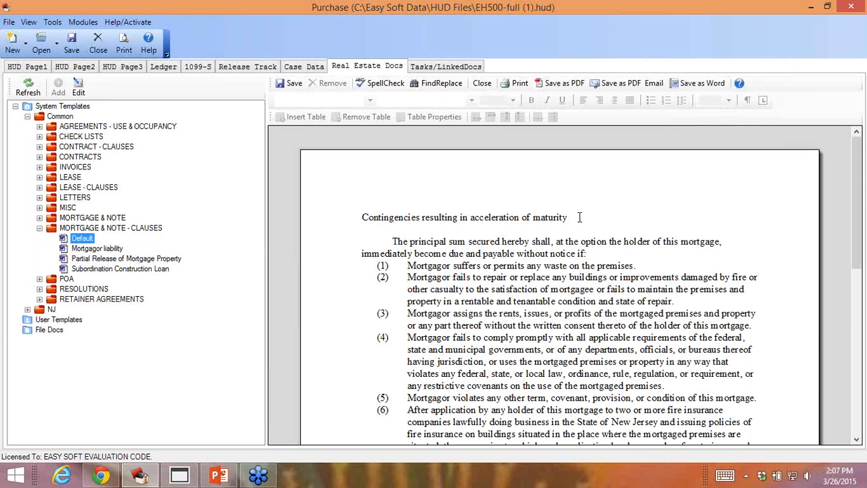
pyautogui.click(619, 217)
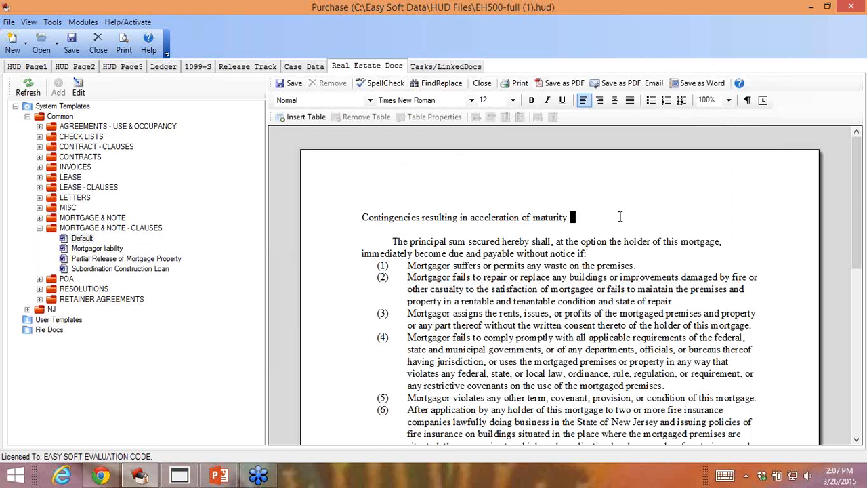
pyautogui.write('klajdsj')
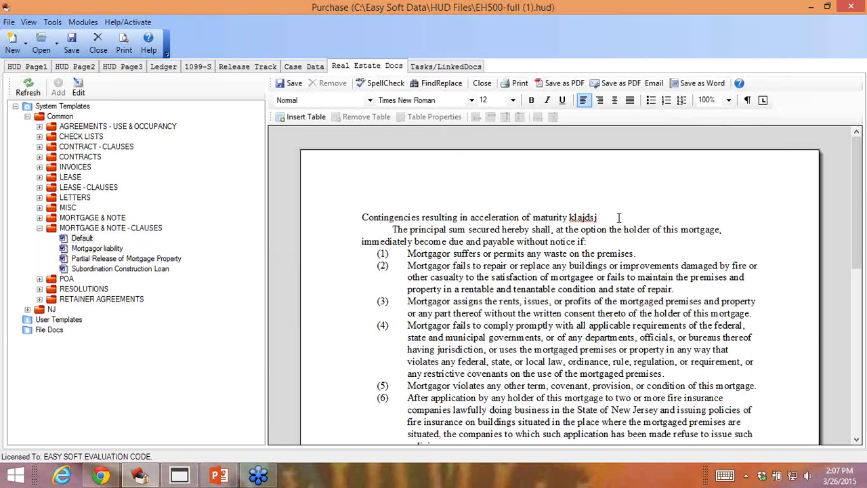
pyautogui.click(304, 84)
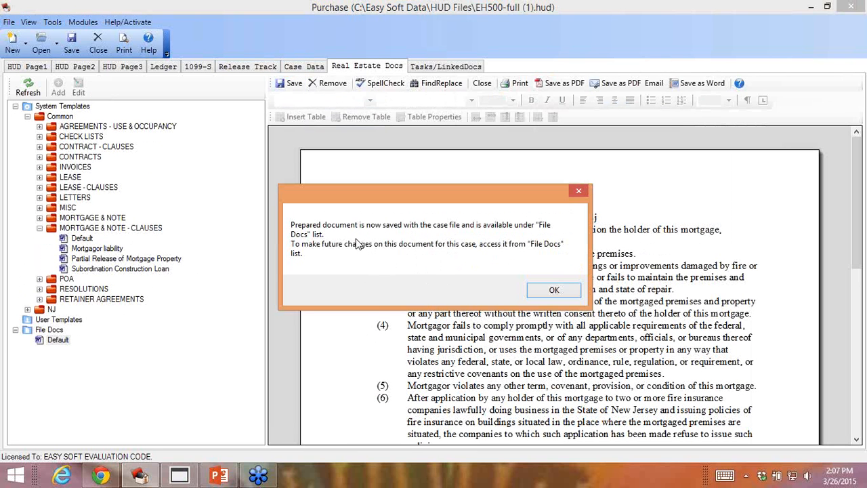
pyautogui.click(565, 291)
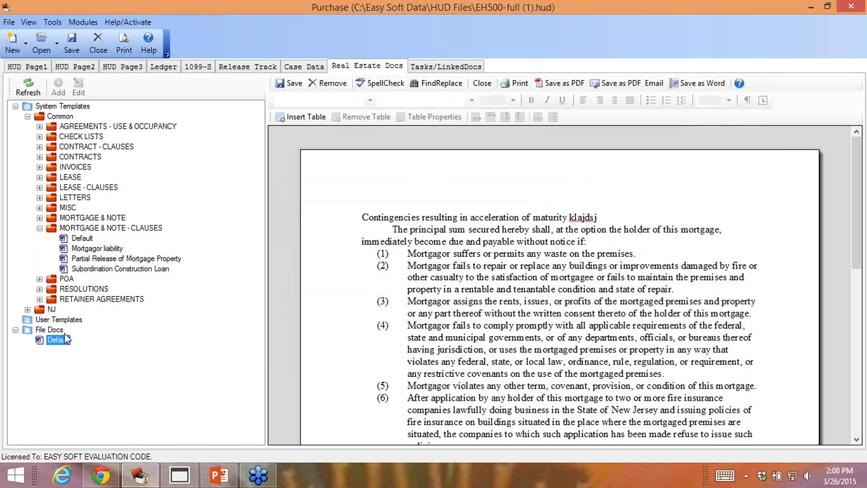
# Step: Collapse File Docs, expand the NJ templates, and reopen the Default mortgage clause template, loading the version saved in the file
pyautogui.click(17, 330)
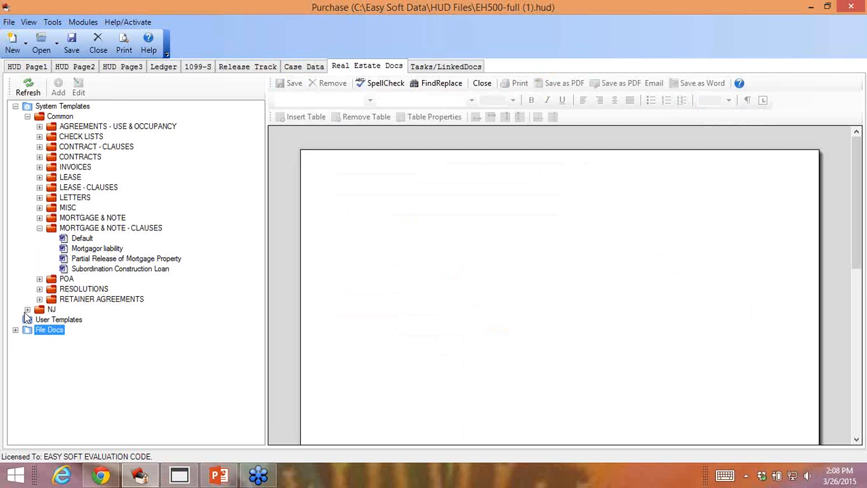
pyautogui.click(27, 309)
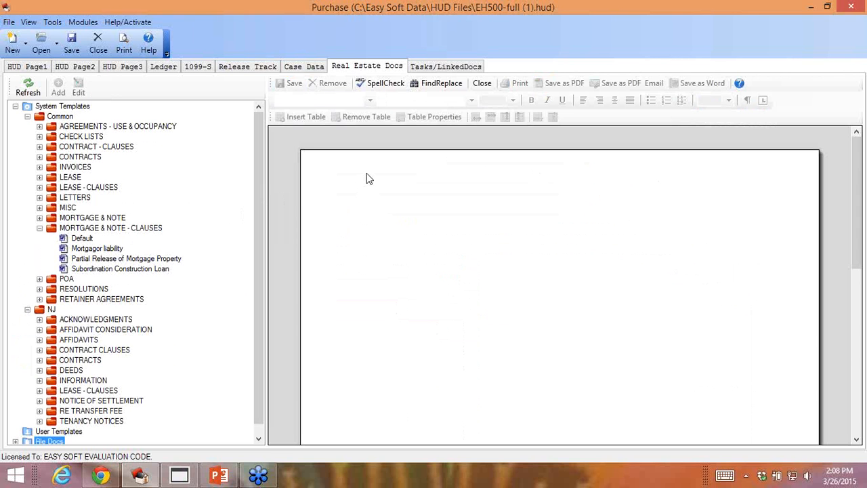
pyautogui.click(88, 237)
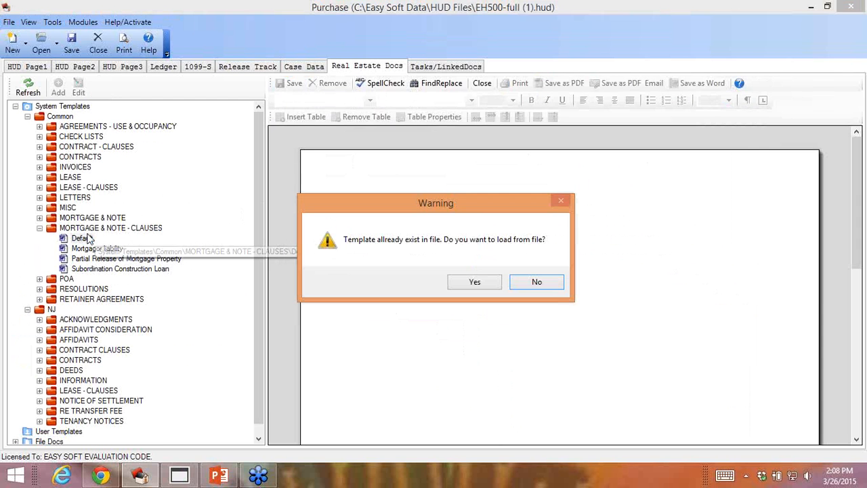
pyautogui.click(475, 283)
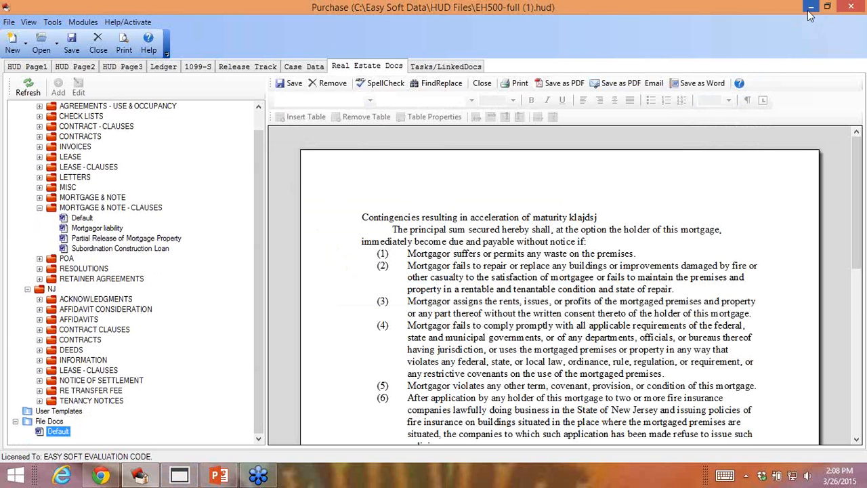
# Step: Switch to the Closing Disclosure file and browse the Invoices and Letters folders of its Common real estate document templates
pyautogui.click(181, 478)
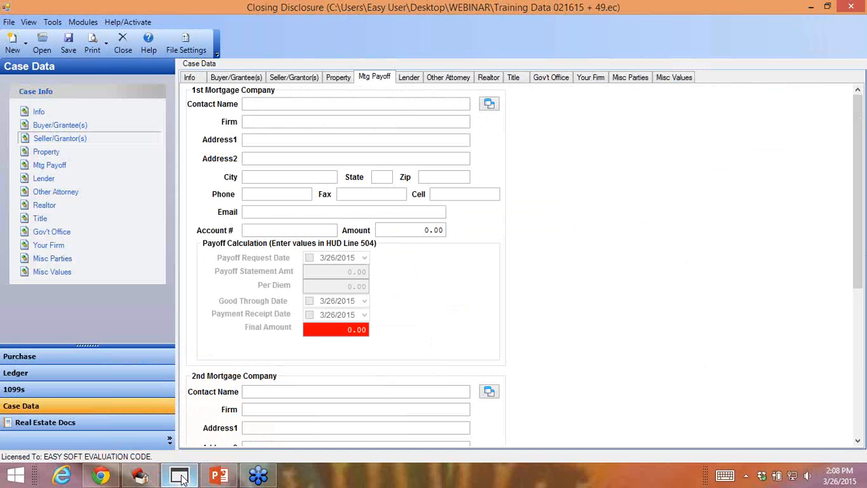
pyautogui.click(73, 425)
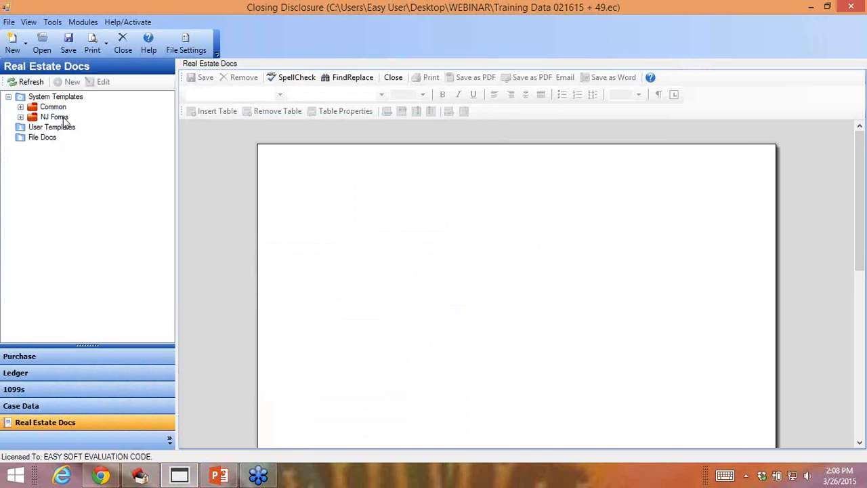
pyautogui.click(21, 107)
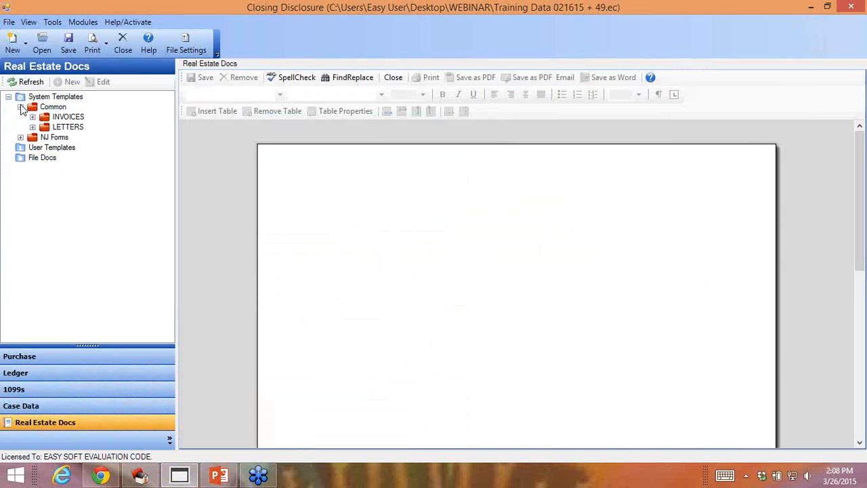
pyautogui.click(33, 118)
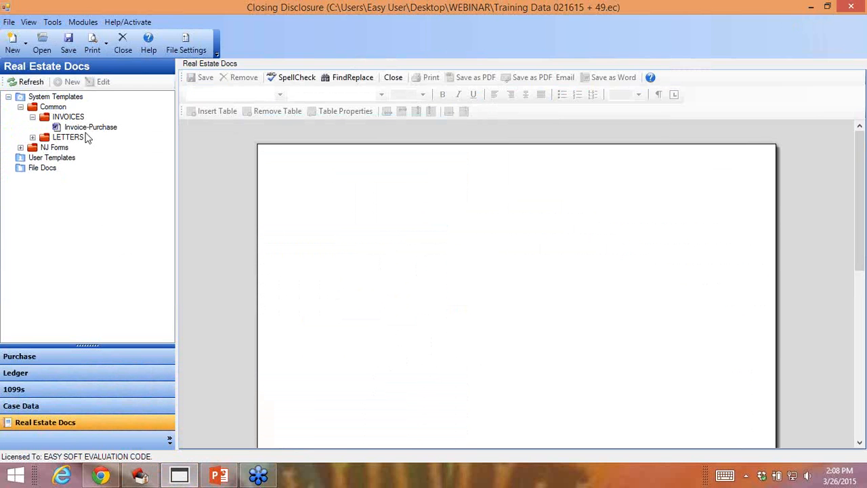
pyautogui.click(33, 138)
# Step: Open the Closing Date Notice letter, review its contents, and save it with the Closing Disclosure case file
pyautogui.click(74, 147)
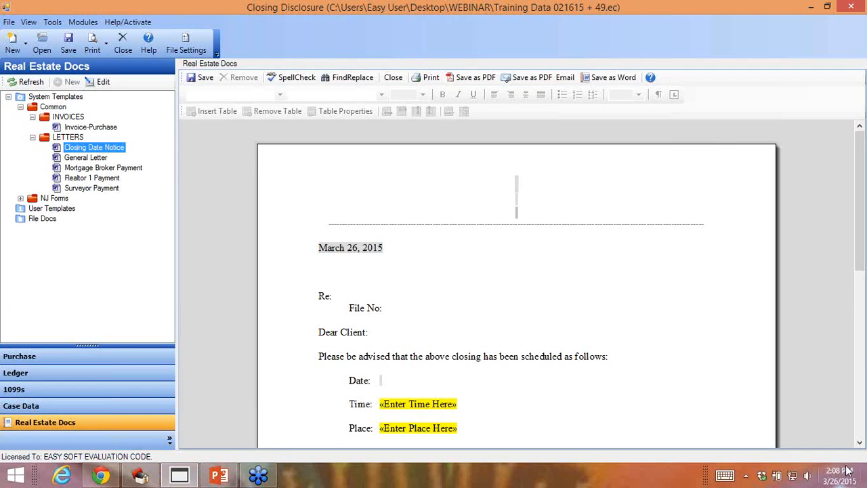
pyautogui.click(860, 443)
pyautogui.click(860, 444)
pyautogui.click(859, 444)
pyautogui.click(860, 444)
pyautogui.click(860, 444)
pyautogui.click(860, 444)
pyautogui.click(860, 444)
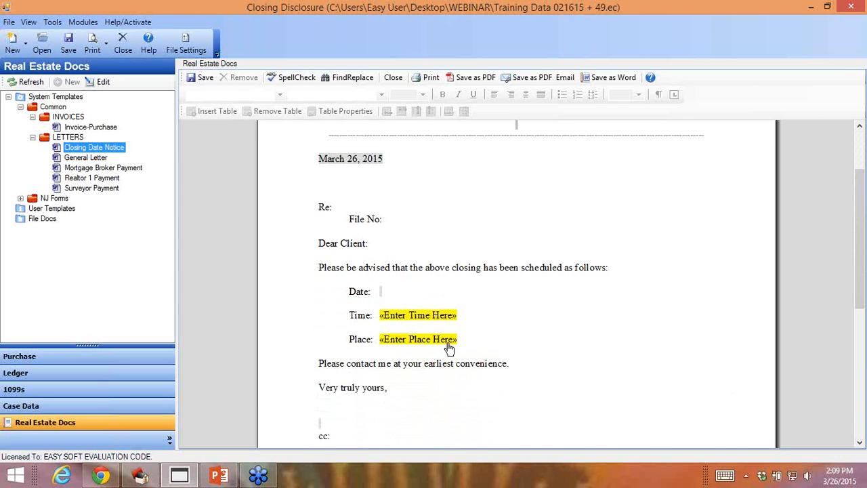
pyautogui.click(201, 77)
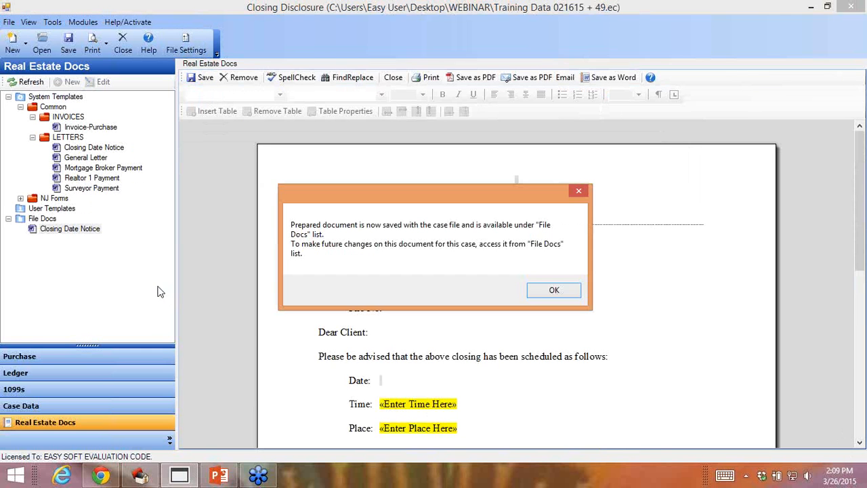
pyautogui.click(548, 291)
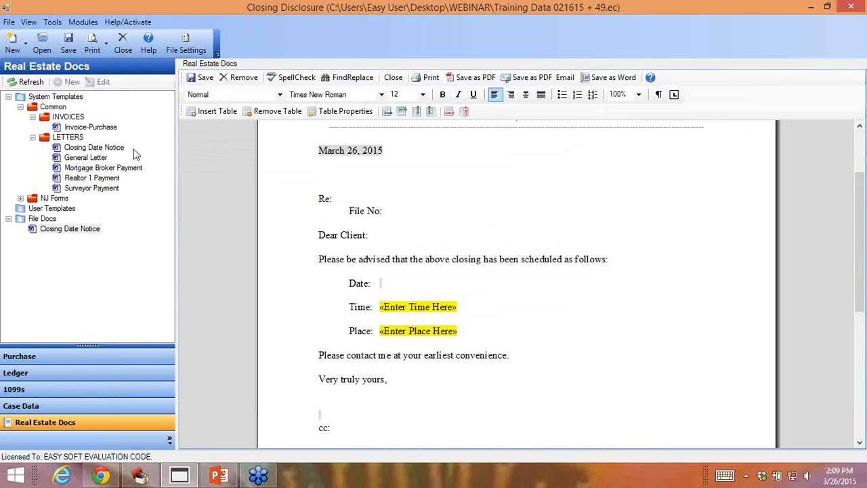
# Step: Expand the NJ Forms templates and switch to the PowerPoint slide show, advancing to the "Generating the HUD/Closing Disclosure Forms" slide
pyautogui.click(20, 198)
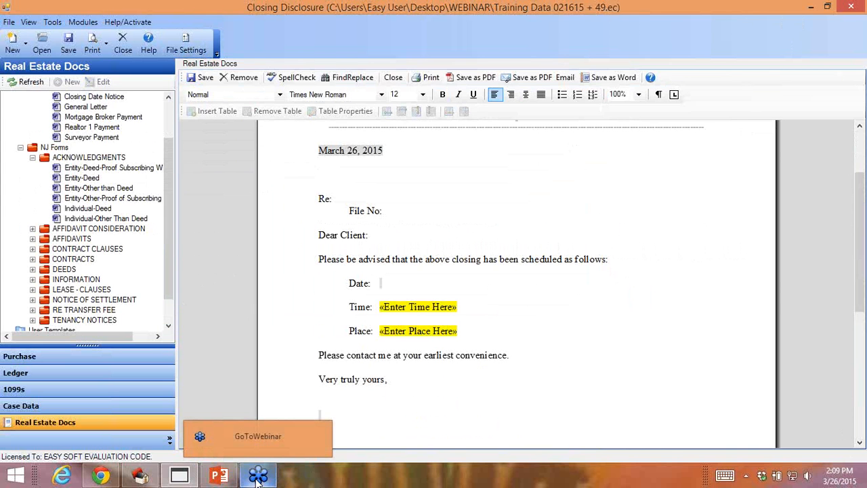
pyautogui.click(218, 476)
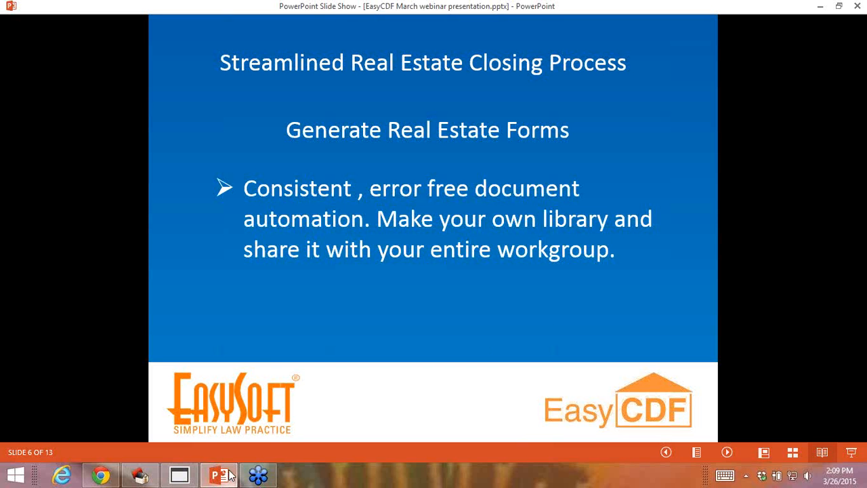
pyautogui.click(662, 295)
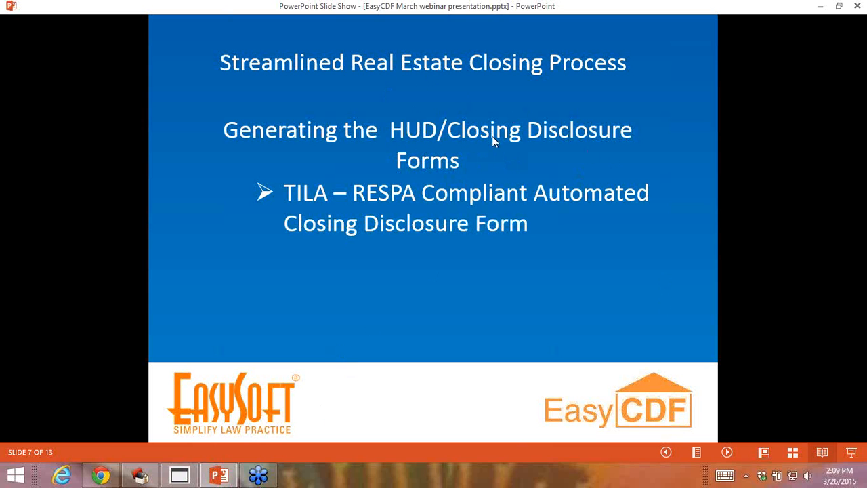
# Step: Return to the HUD file and examine HUD Page1 down to the summaries of the borrower's and seller's transactions
pyautogui.click(140, 475)
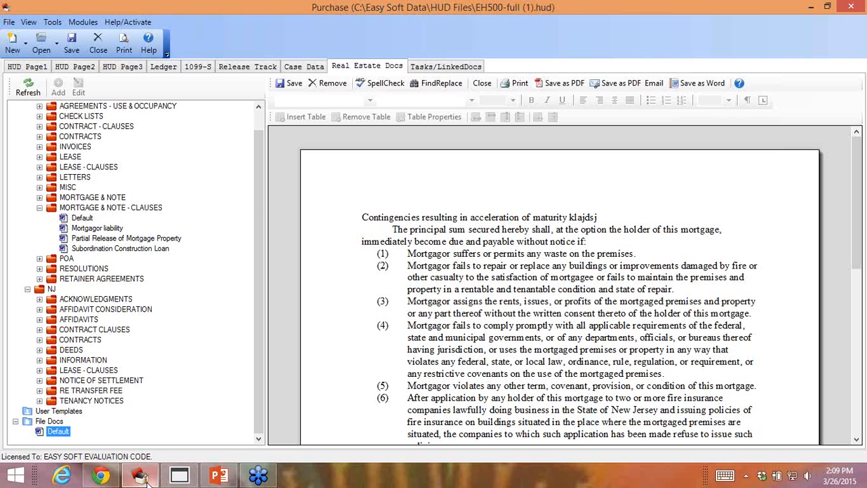
pyautogui.click(22, 68)
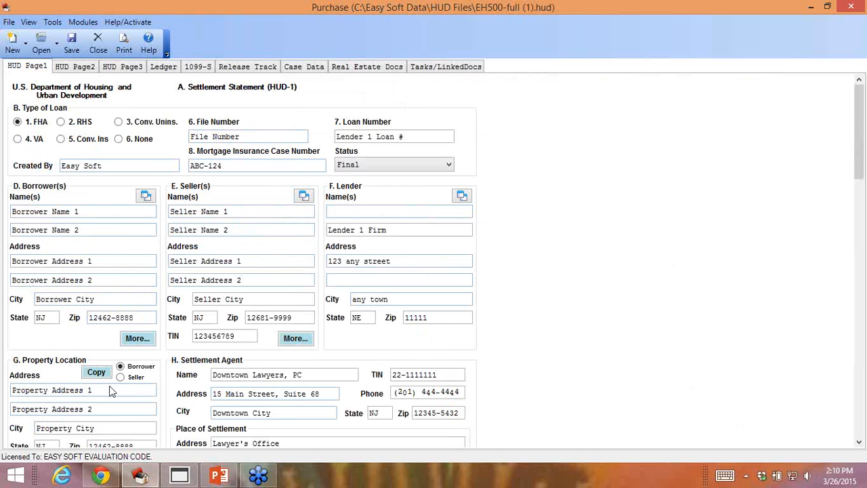
pyautogui.click(862, 442)
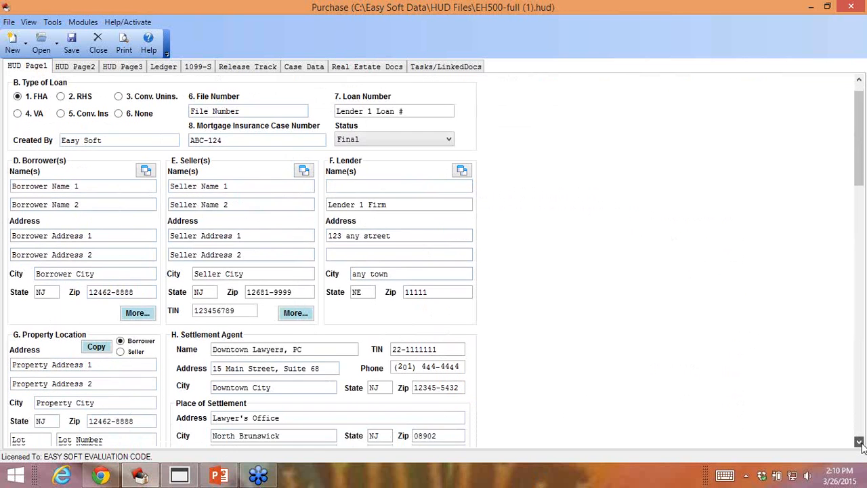
pyautogui.click(862, 440)
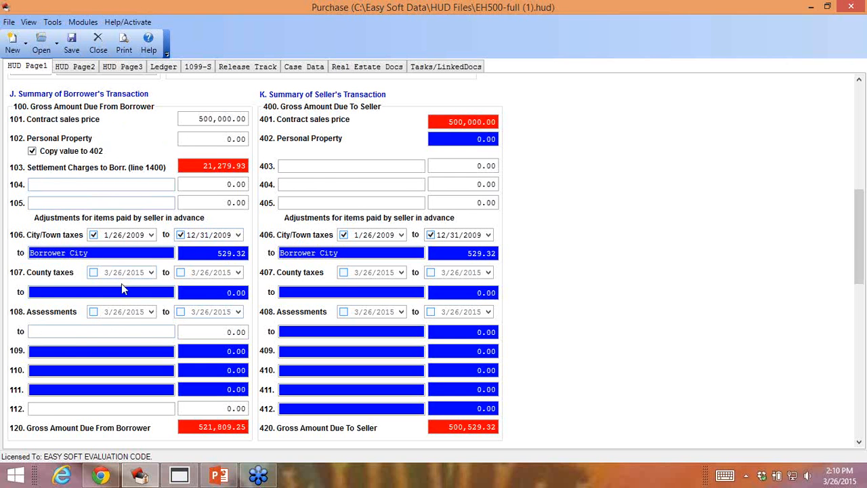
# Step: Open the Tax Proration tool and examine the city and county tax calculations
pyautogui.click(53, 22)
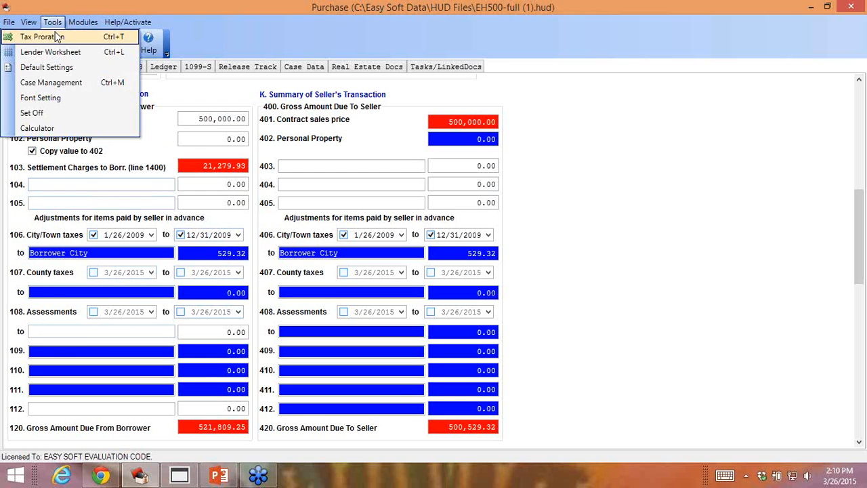
pyautogui.click(57, 38)
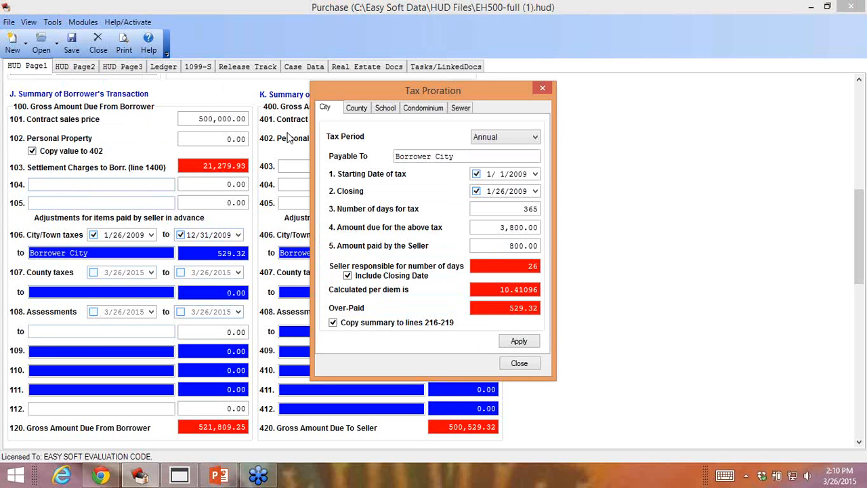
pyautogui.click(355, 111)
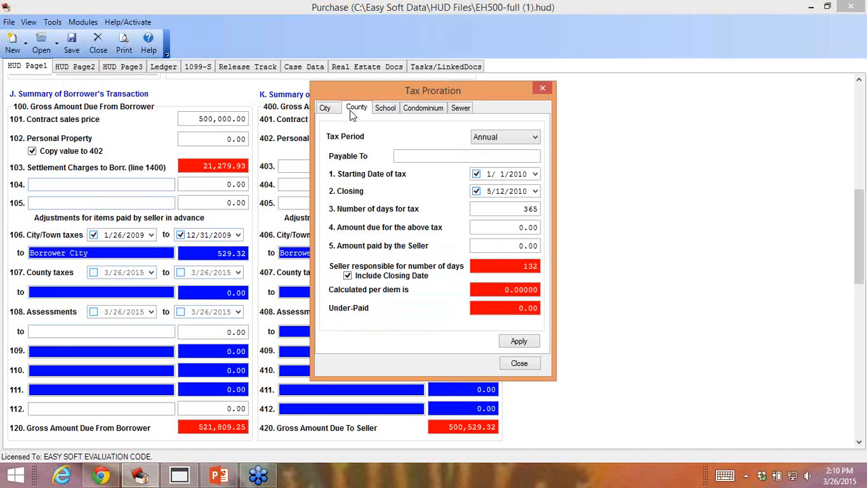
# Step: Examine the school, condominium and sewer tax calculations and the tax period options of the county tax proration
pyautogui.click(387, 110)
pyautogui.click(422, 110)
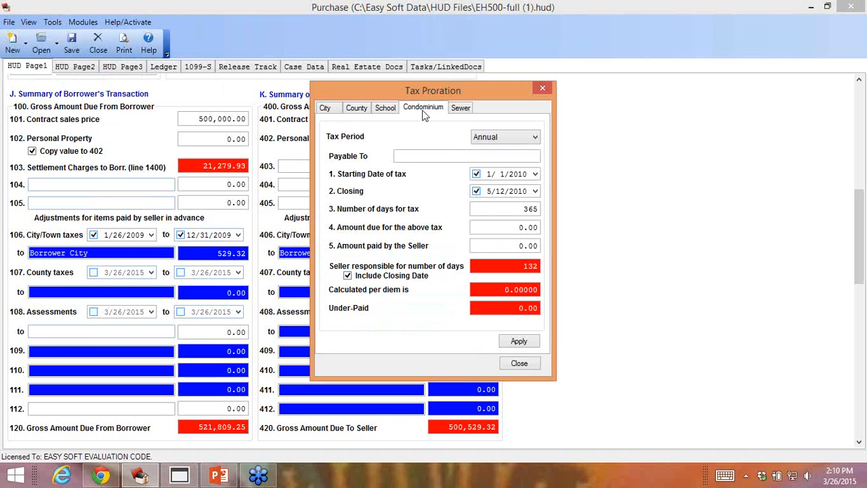
pyautogui.click(457, 110)
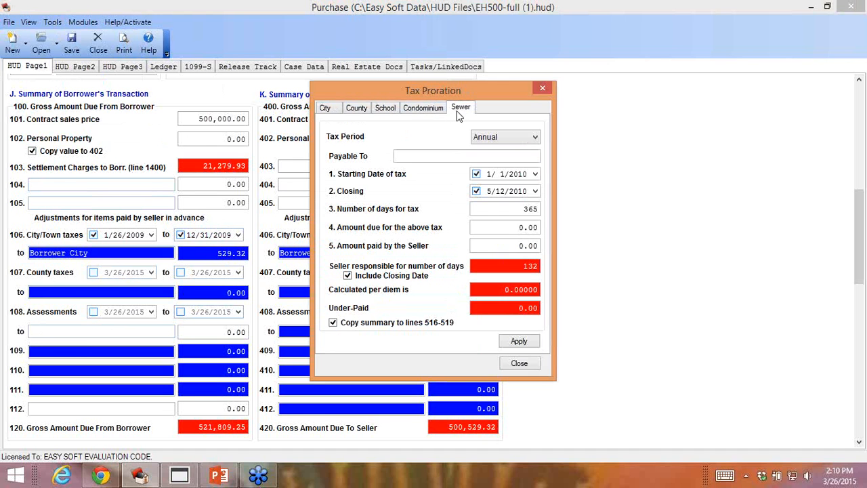
pyautogui.click(351, 109)
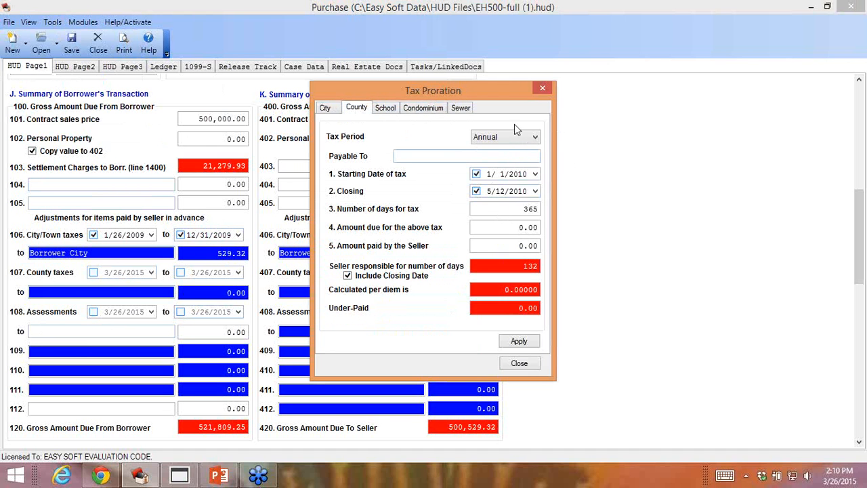
pyautogui.click(528, 139)
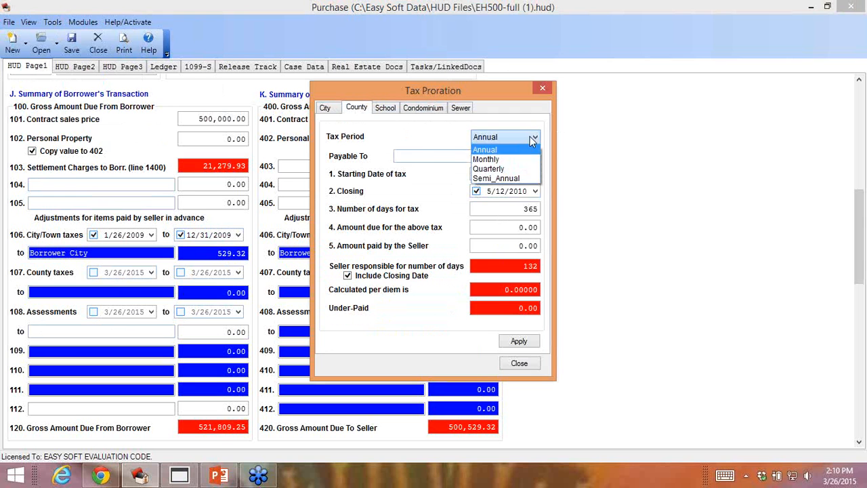
pyautogui.click(458, 159)
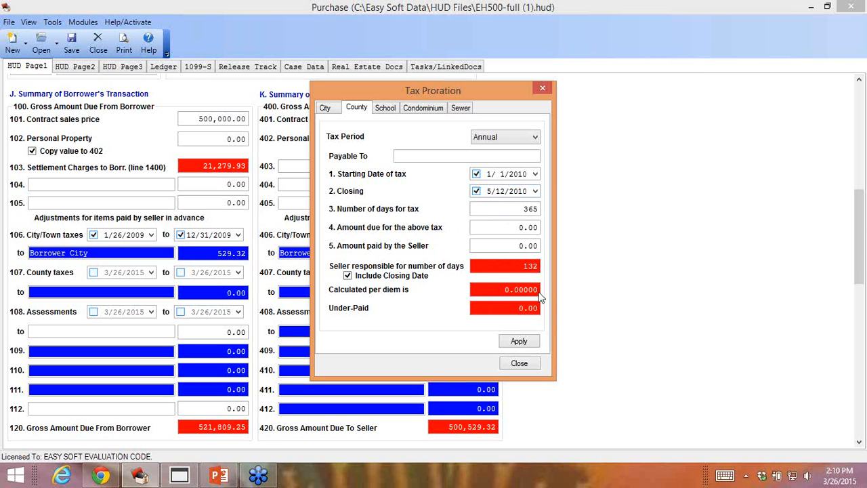
# Step: Apply the county tax proration to the HUD and close the Tax Proration tool
pyautogui.click(519, 342)
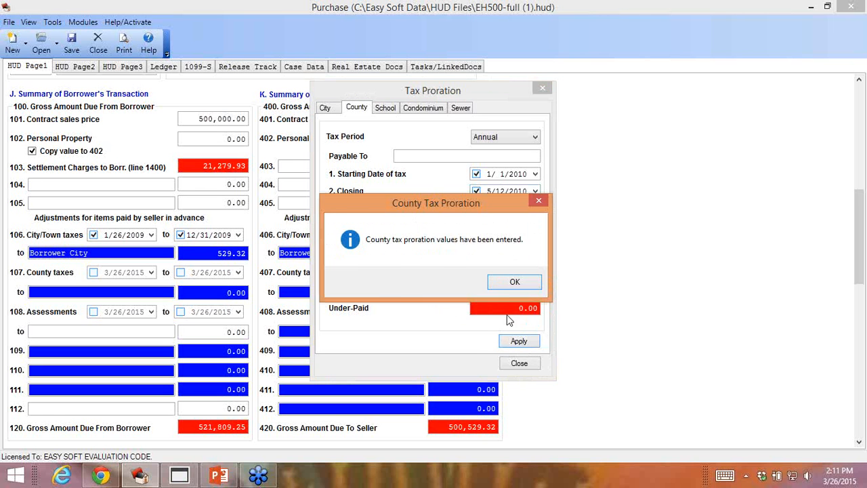
pyautogui.click(510, 288)
pyautogui.click(520, 363)
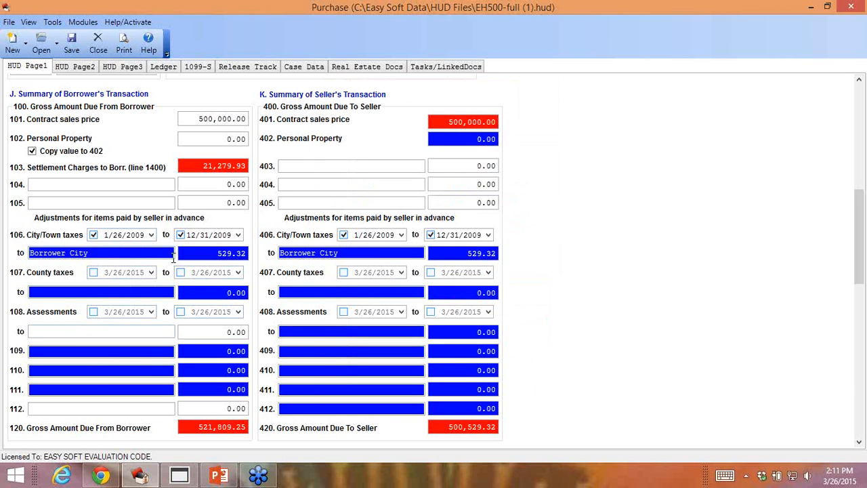
# Step: Examine the tax adjustments, amounts paid for the borrower and reductions due to the seller on HUD Page1
pyautogui.click(197, 332)
pyautogui.scroll(-1, 217, 332)
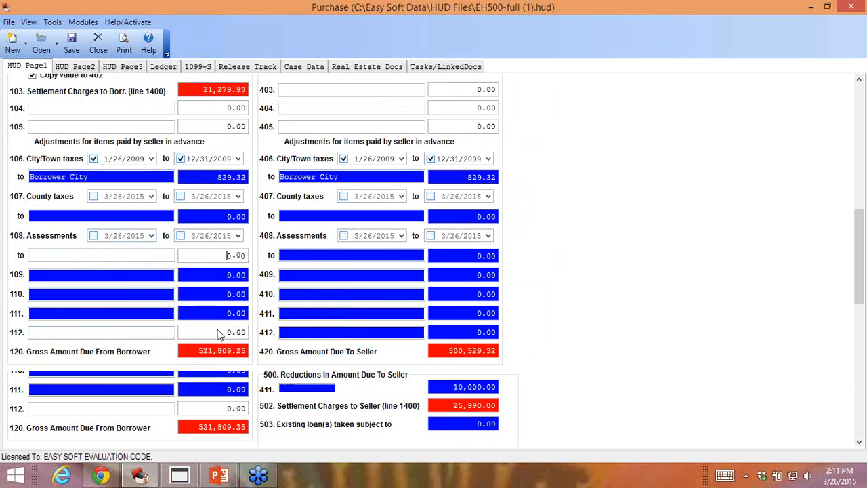
pyautogui.scroll(-4, 218, 333)
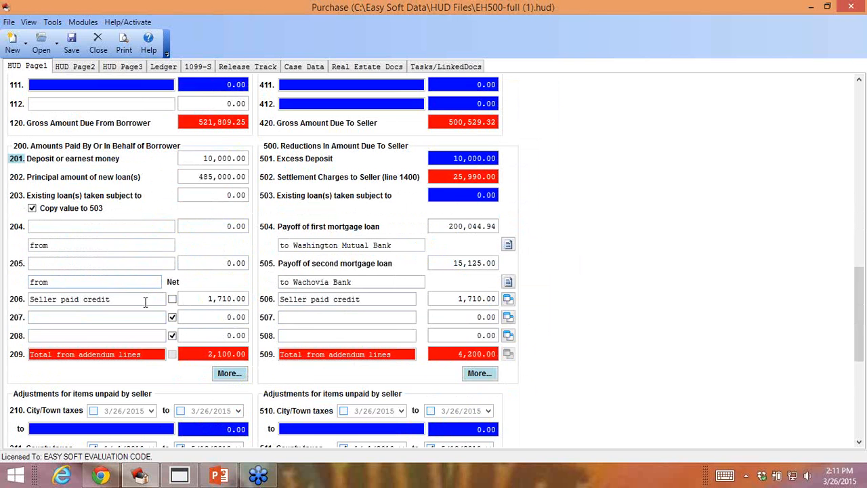
pyautogui.scroll(-1, 140, 297)
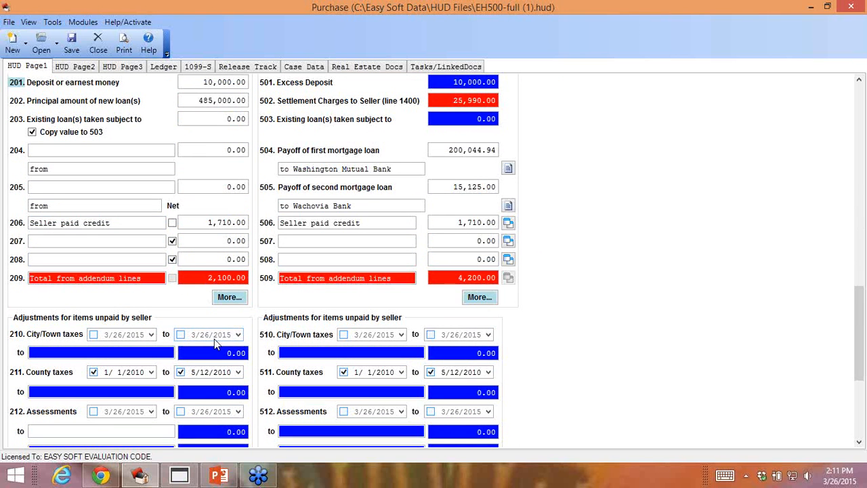
pyautogui.scroll(1, 214, 339)
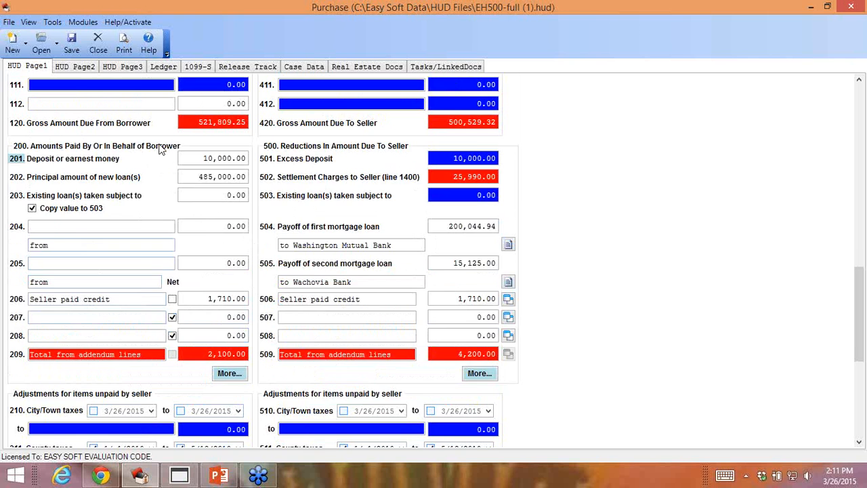
pyautogui.scroll(1, 162, 149)
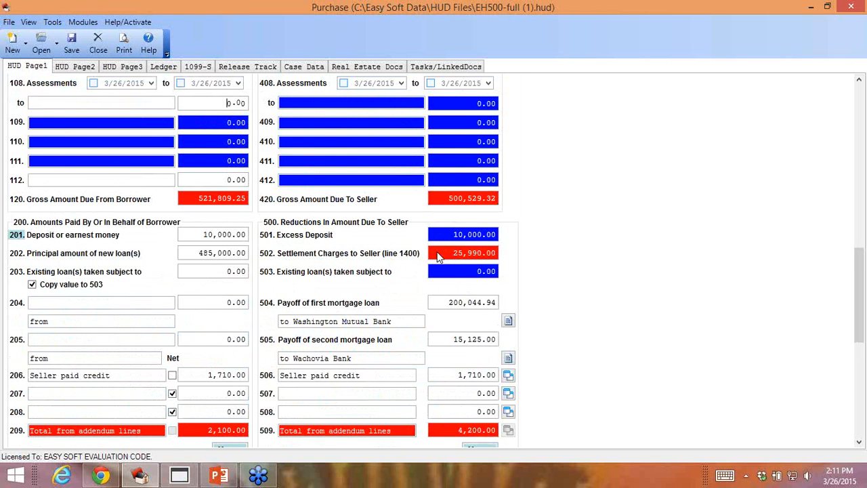
pyautogui.scroll(1, 437, 256)
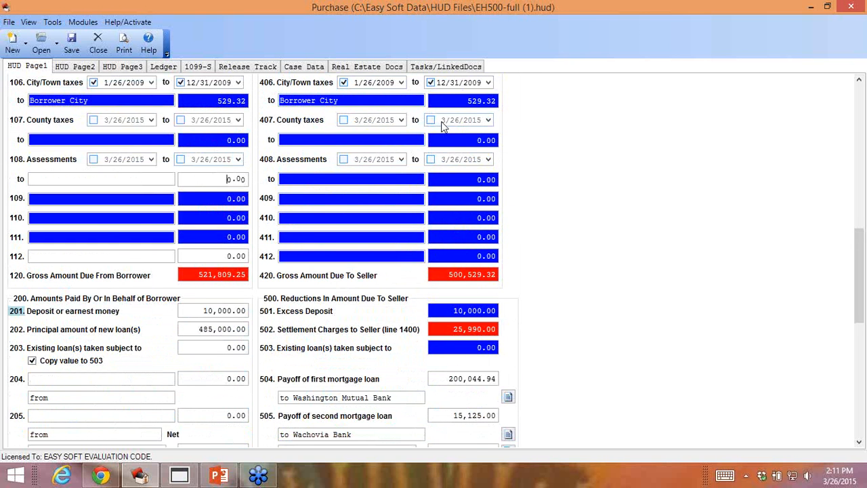
# Step: Override the seller's line 406 city/town tax amount with 0.00 and check the cash at settlement totals
pyautogui.click(463, 102)
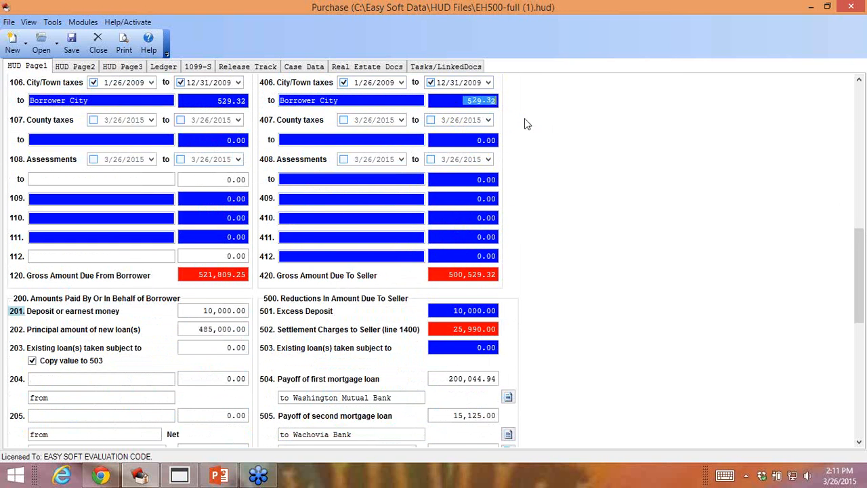
pyautogui.write('0')
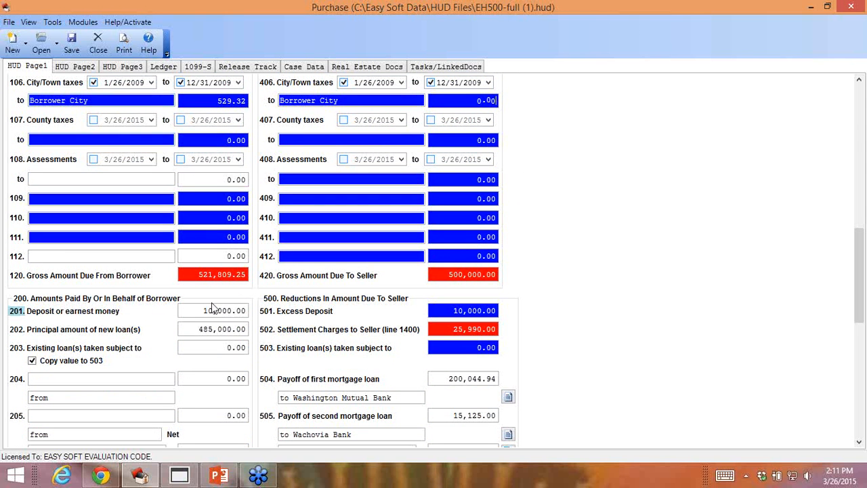
pyautogui.scroll(-7, 210, 310)
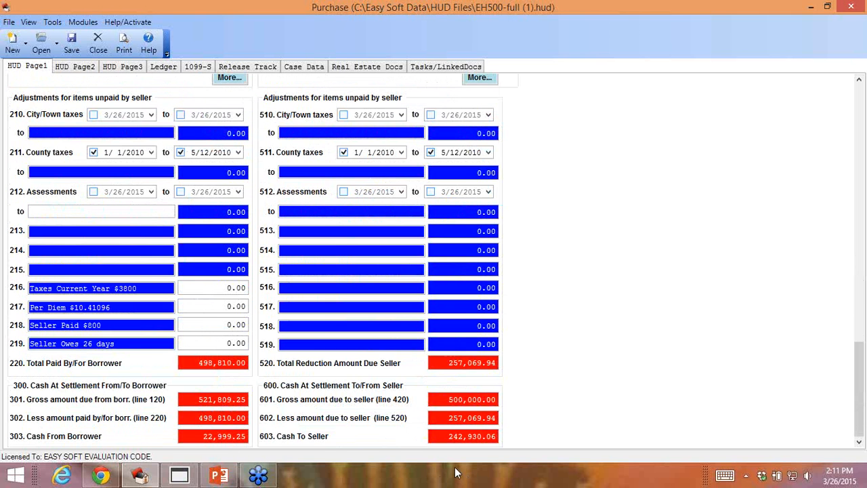
# Step: Open HUD Page2 and examine the addendum lines behind line 811 of the loan-related items
pyautogui.click(83, 70)
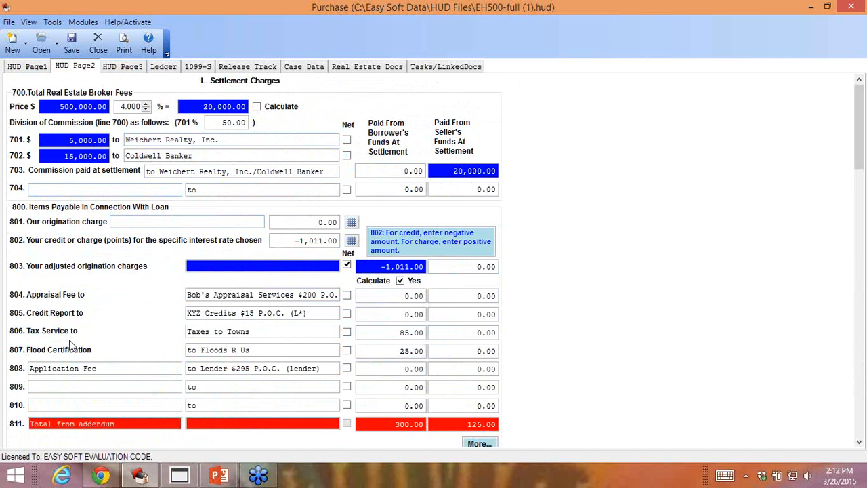
pyautogui.click(212, 391)
pyautogui.scroll(-2, 413, 423)
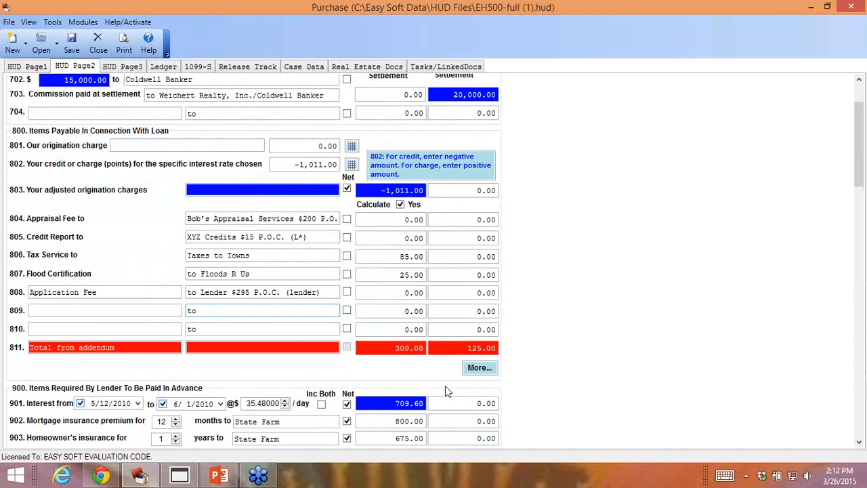
pyautogui.click(477, 369)
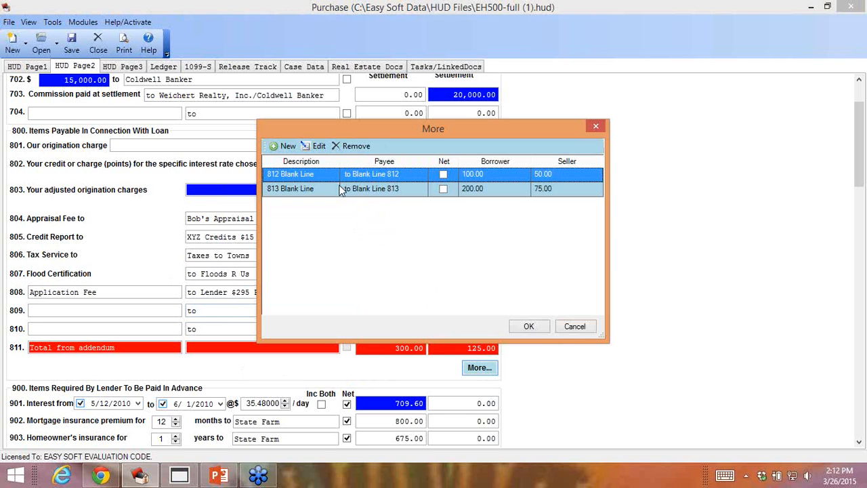
pyautogui.click(528, 327)
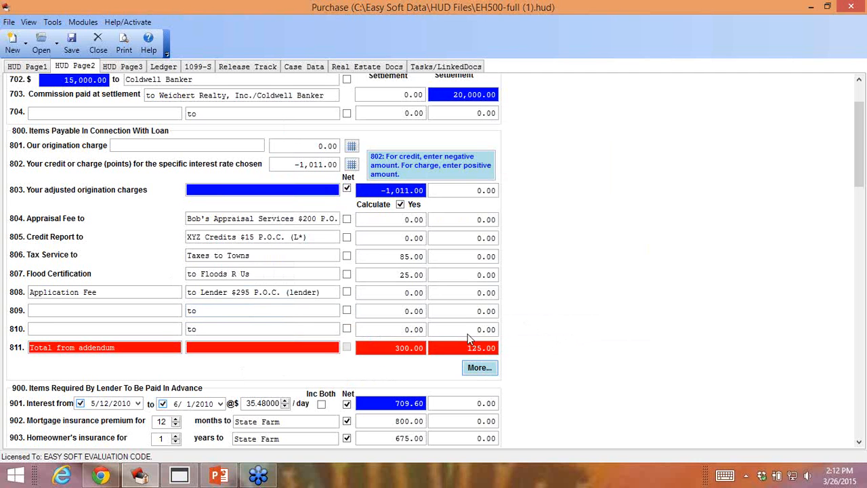
# Step: Examine the lender-required advance items, reserves deposited with the lender and title charges in sections 900 to 1100
pyautogui.click(317, 420)
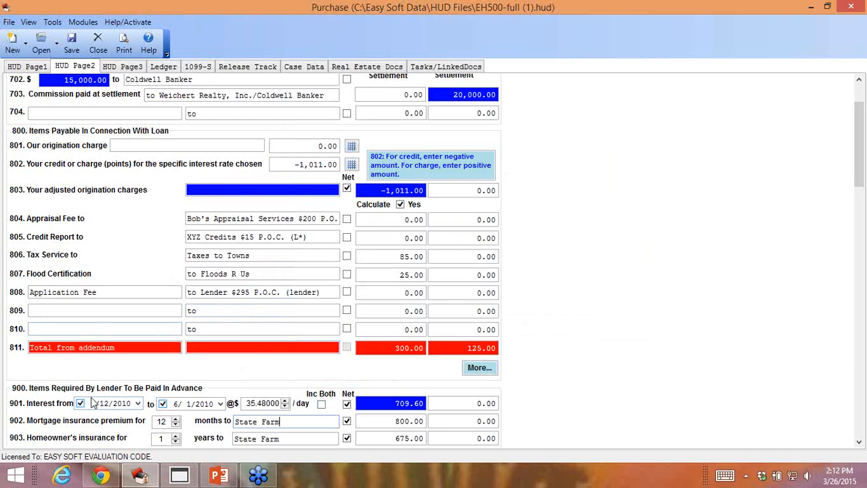
pyautogui.scroll(-3, 94, 403)
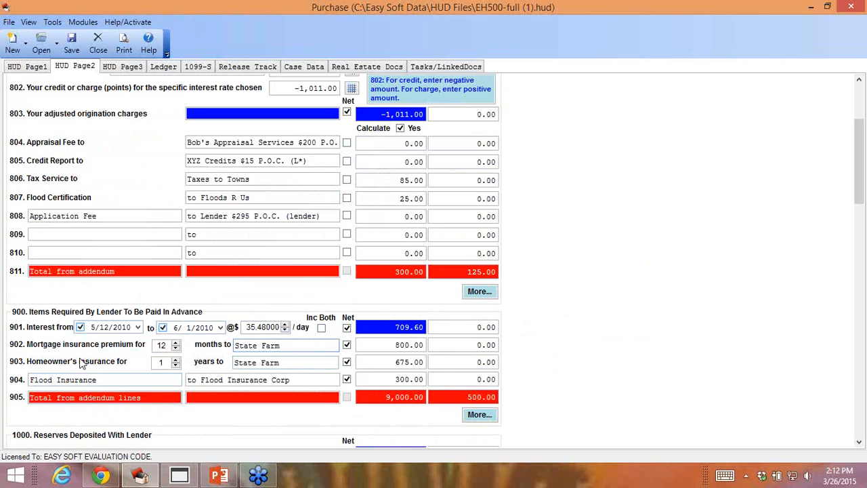
pyautogui.scroll(-1, 206, 393)
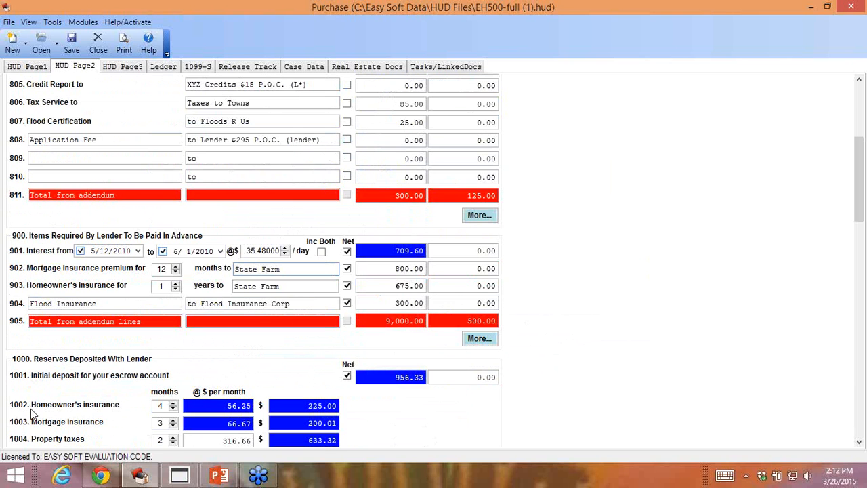
pyautogui.scroll(-1, 95, 393)
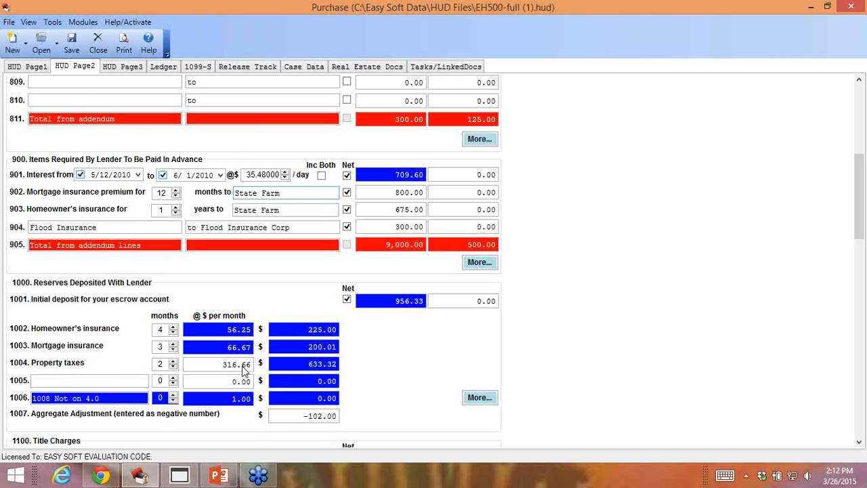
pyautogui.scroll(-3, 242, 366)
pyautogui.scroll(-2, 242, 366)
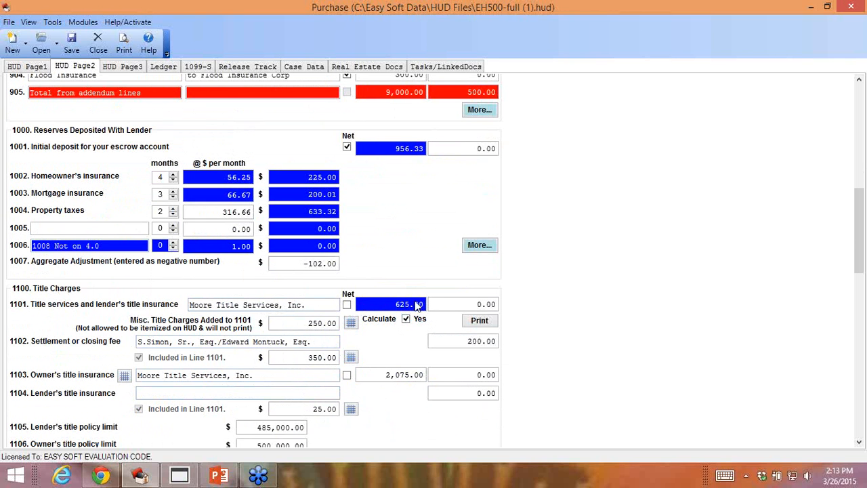
pyautogui.click(315, 393)
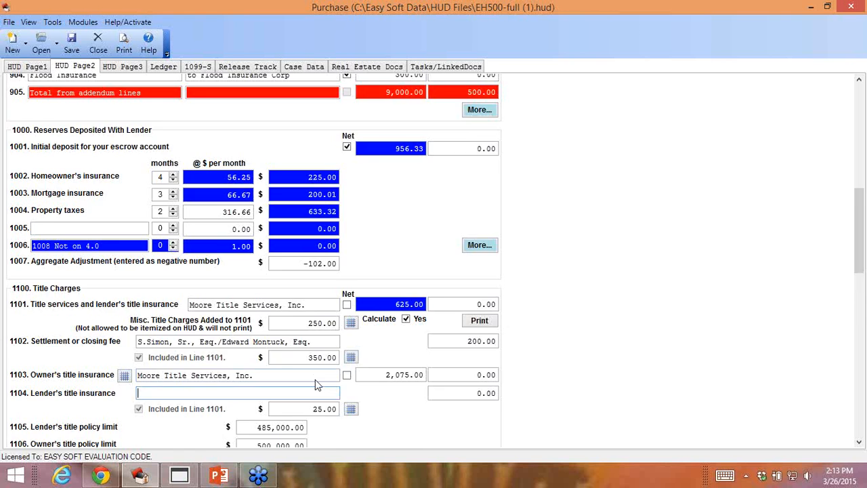
pyautogui.scroll(-3, 314, 390)
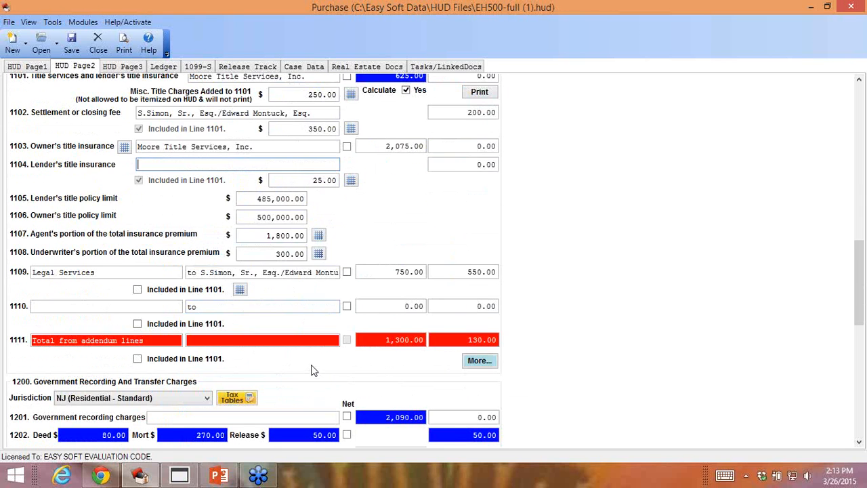
# Step: Set the recording and transfer charges jurisdiction to WI and apply its tax table rates to the HUD calculations
pyautogui.scroll(-1, 313, 369)
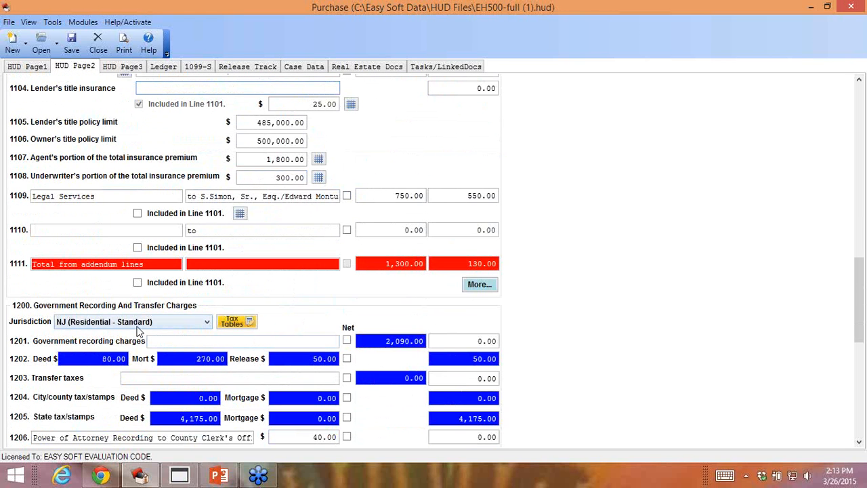
pyautogui.click(208, 323)
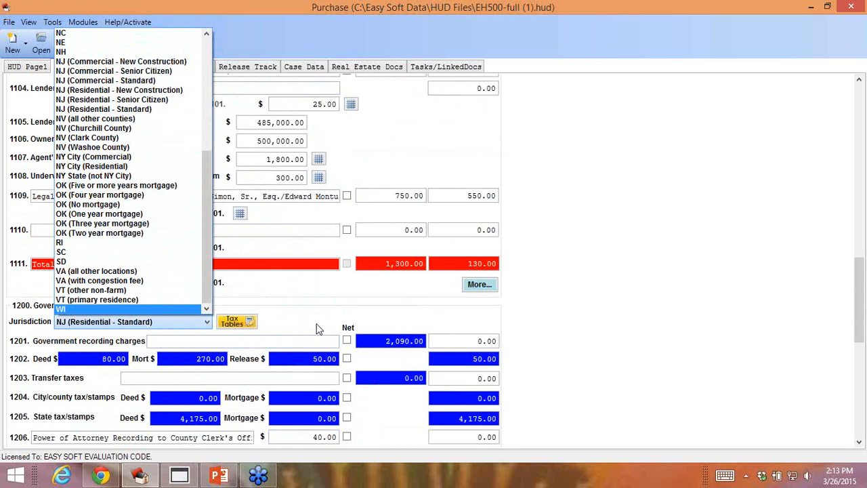
pyautogui.press('Return')
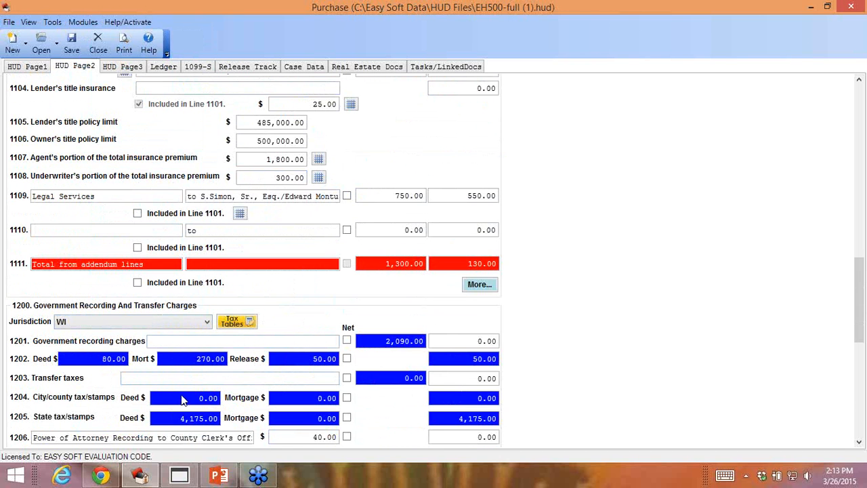
pyautogui.click(237, 322)
pyautogui.scroll(-2, 794, 426)
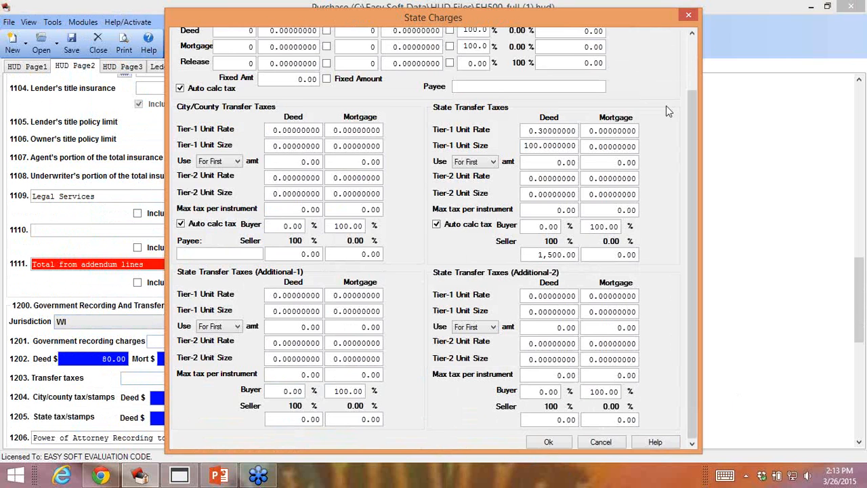
pyautogui.click(551, 444)
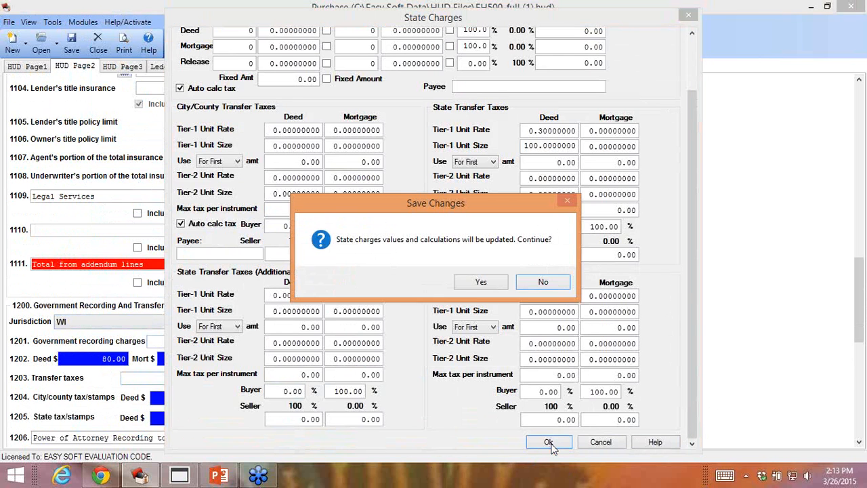
pyautogui.click(482, 282)
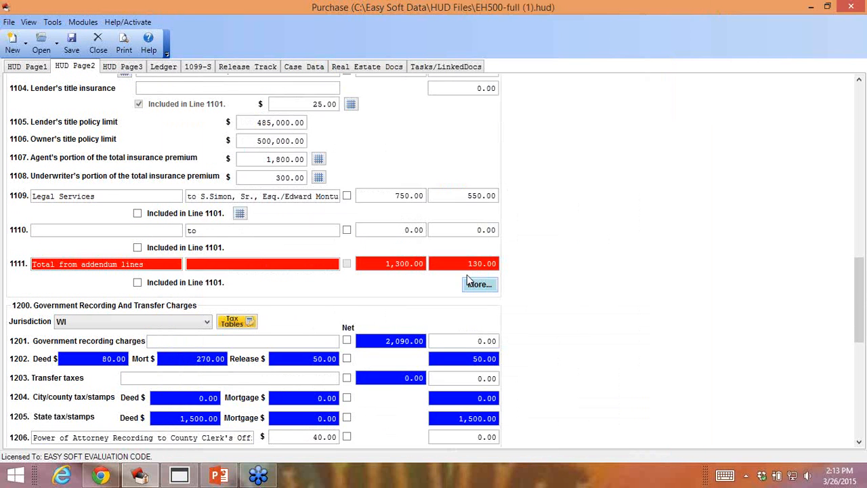
# Step: Examine the additional settlement charges, line 1400 totals and the certification and signatures print option on HUD Page2
pyautogui.click(859, 442)
pyautogui.click(859, 434)
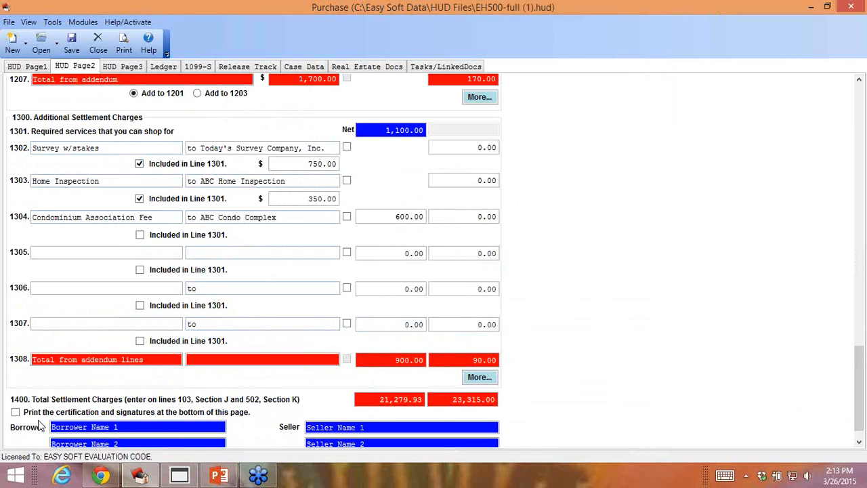
pyautogui.click(16, 414)
pyautogui.click(860, 444)
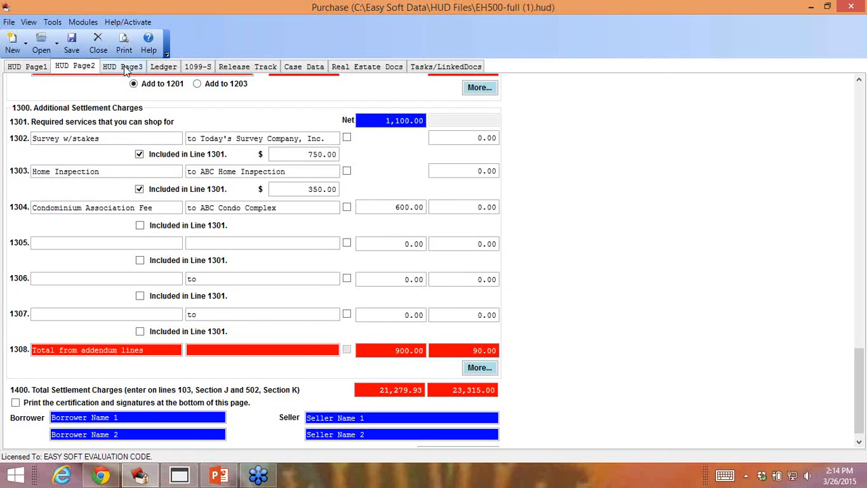
# Step: Open HUD Page3 and examine the GFE-HUD comparison's charge buckets and tolerances
pyautogui.click(123, 69)
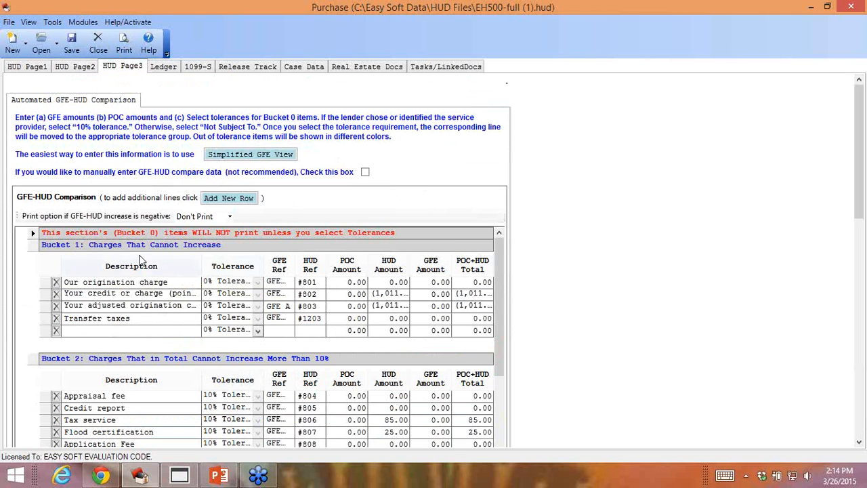
pyautogui.click(859, 442)
pyautogui.click(859, 442)
pyautogui.click(859, 442)
pyautogui.click(860, 442)
pyautogui.click(859, 442)
pyautogui.click(860, 442)
pyautogui.click(859, 441)
pyautogui.click(859, 442)
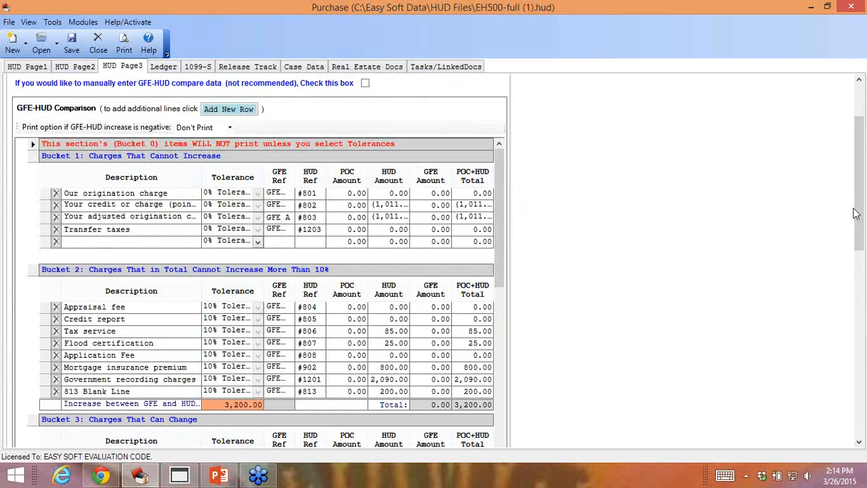
pyautogui.moveTo(858, 216); pyautogui.dragTo(859, 198)
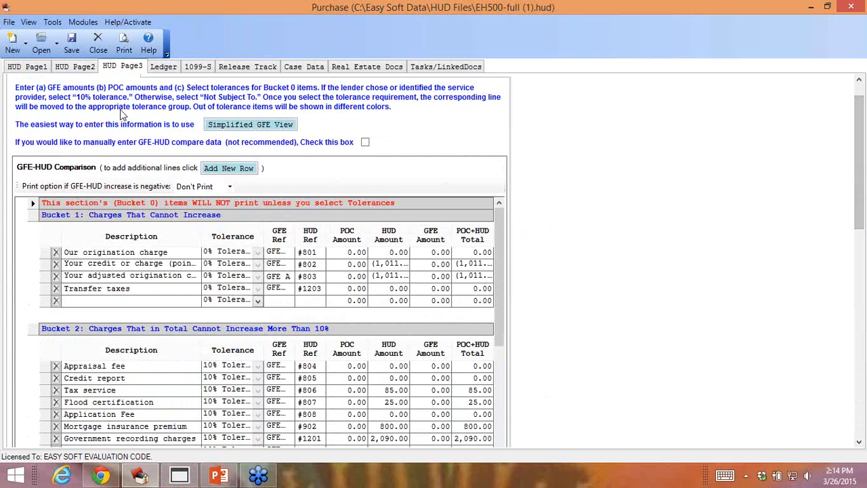
# Step: Open the Simplified GFE View, examine its POC and GFE amount entries, and close it
pyautogui.click(239, 126)
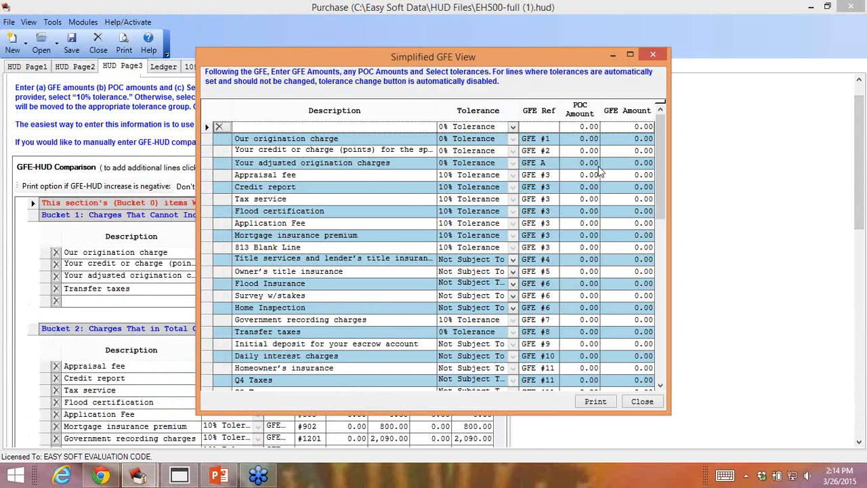
pyautogui.click(589, 127)
pyautogui.click(644, 129)
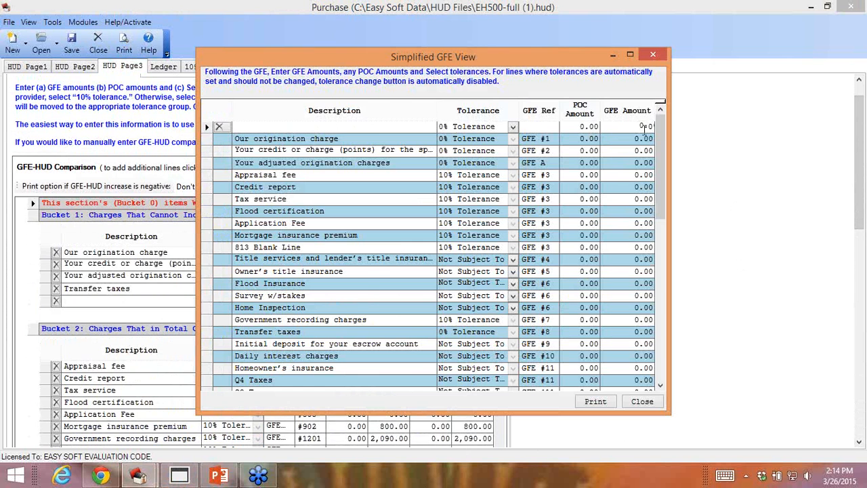
pyautogui.click(652, 403)
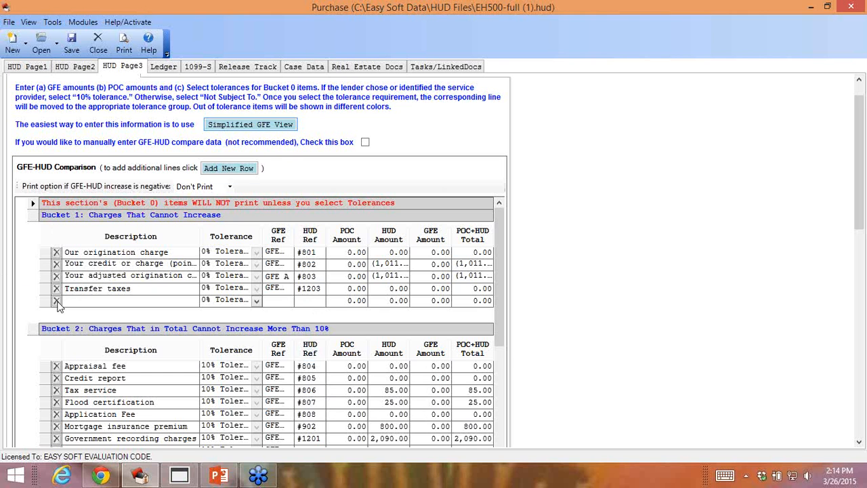
# Step: Add a new row to Bucket 3 (Charges That Can Change) and delete the empty row from Bucket 1
pyautogui.click(237, 173)
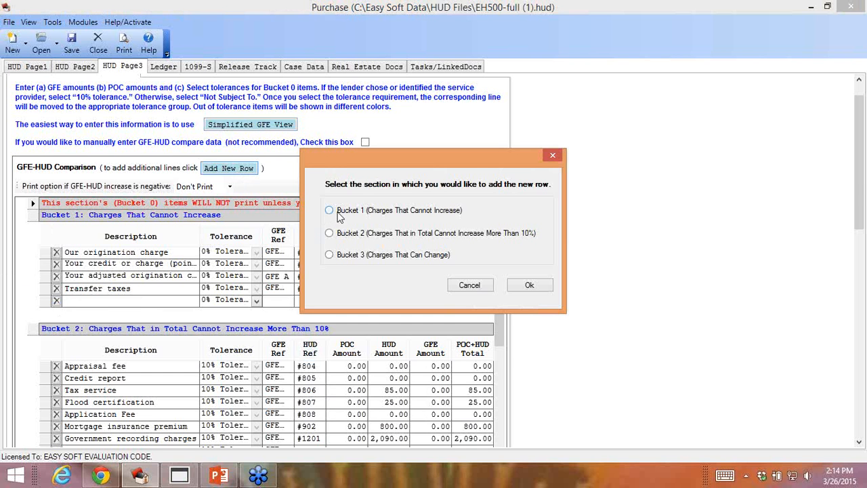
pyautogui.click(524, 291)
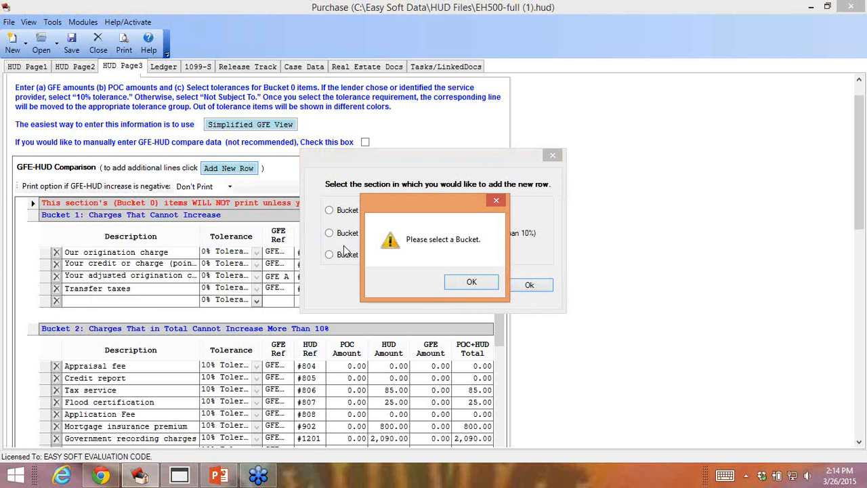
pyautogui.click(474, 284)
pyautogui.click(331, 254)
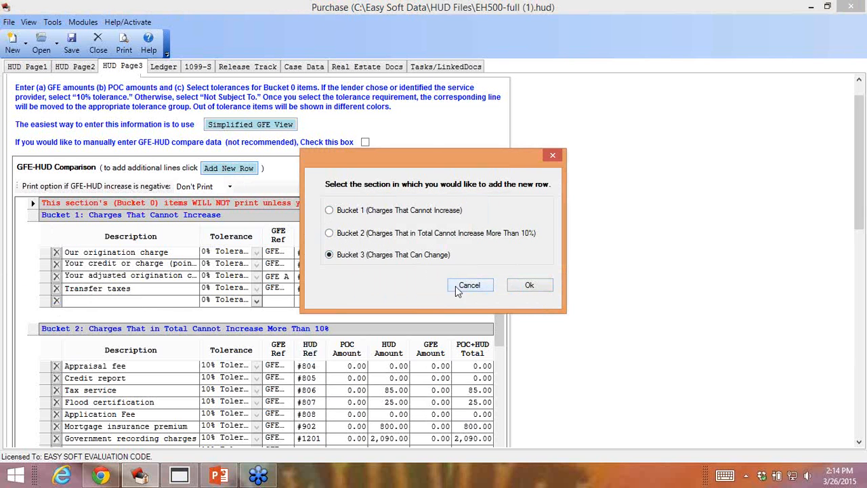
pyautogui.click(530, 285)
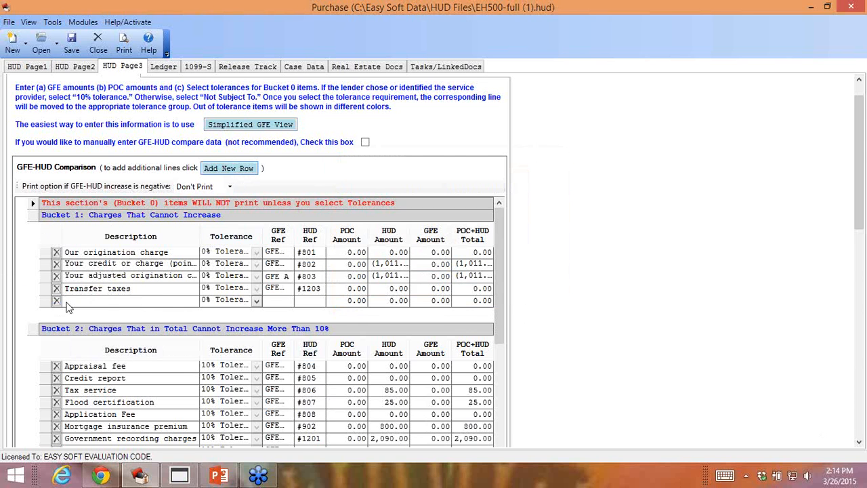
pyautogui.click(58, 301)
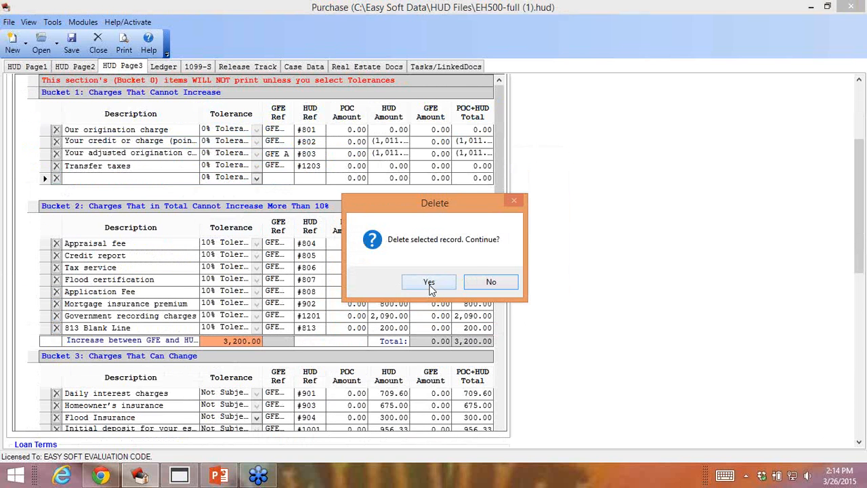
pyautogui.click(429, 282)
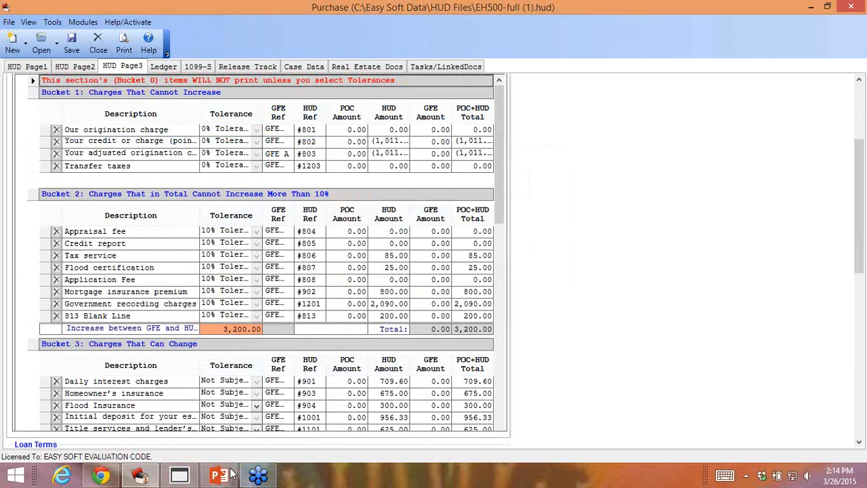
# Step: Switch to the Closing Disclosure file and open its Purchase section on Page 1
pyautogui.moveTo(179, 478)
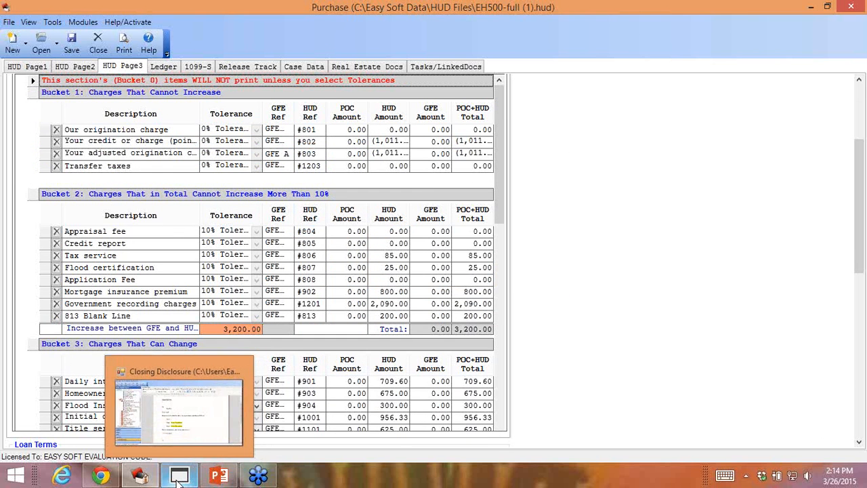
pyautogui.click(179, 477)
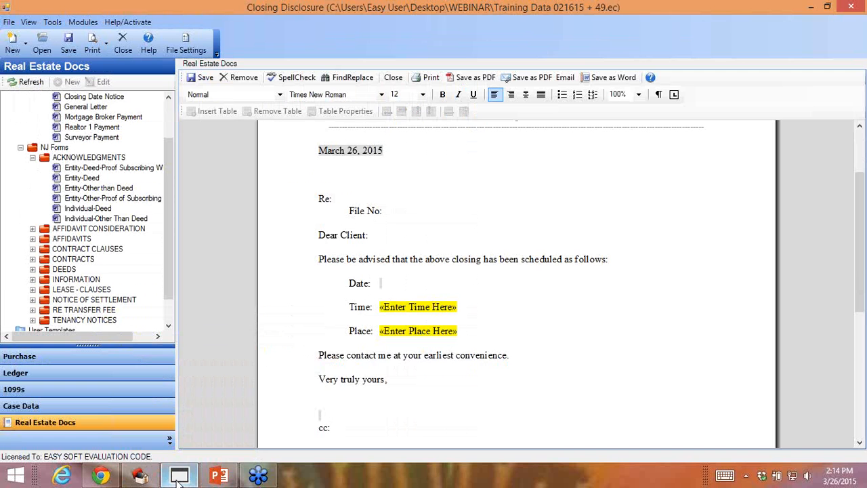
pyautogui.click(811, 6)
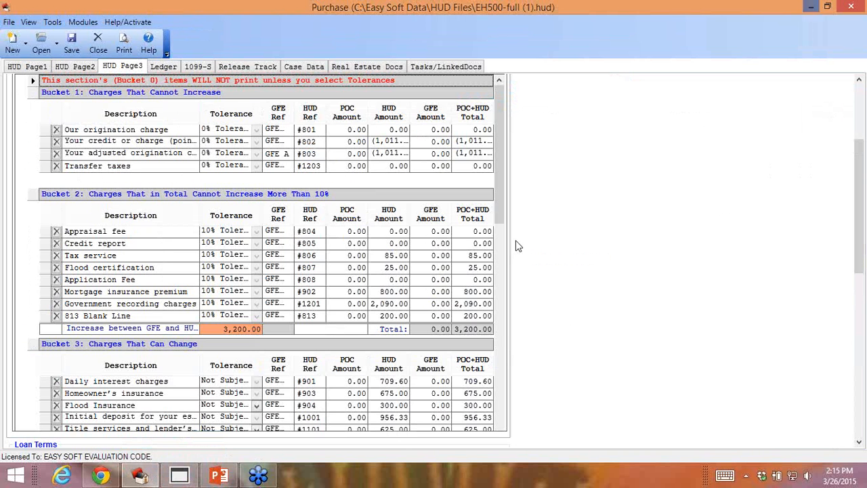
pyautogui.click(178, 478)
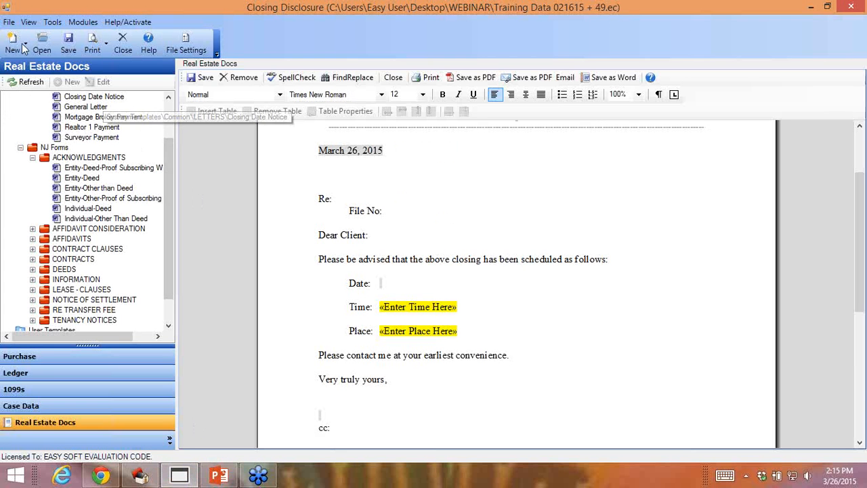
pyautogui.click(51, 356)
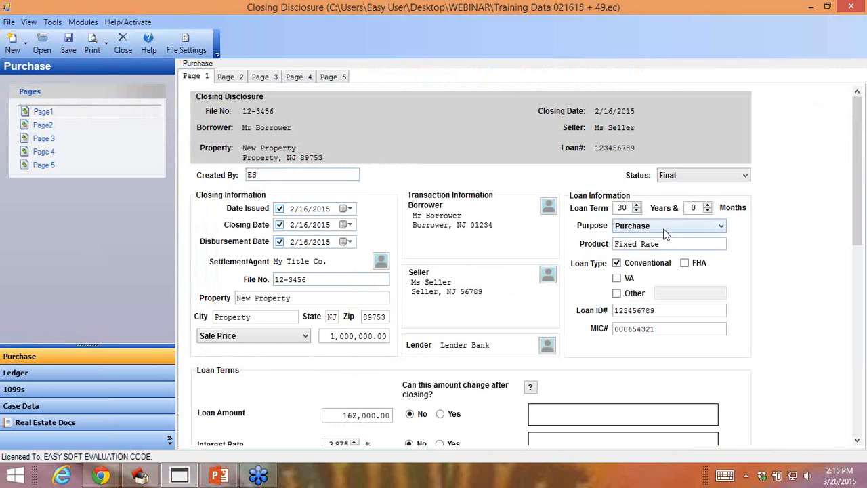
# Step: Review the loan purpose options and set the purpose to Home Equity Loan
pyautogui.click(723, 231)
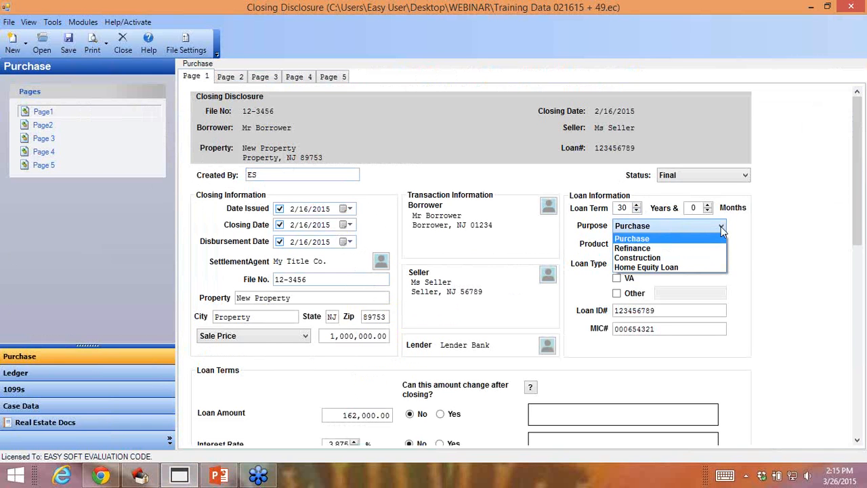
pyautogui.click(721, 226)
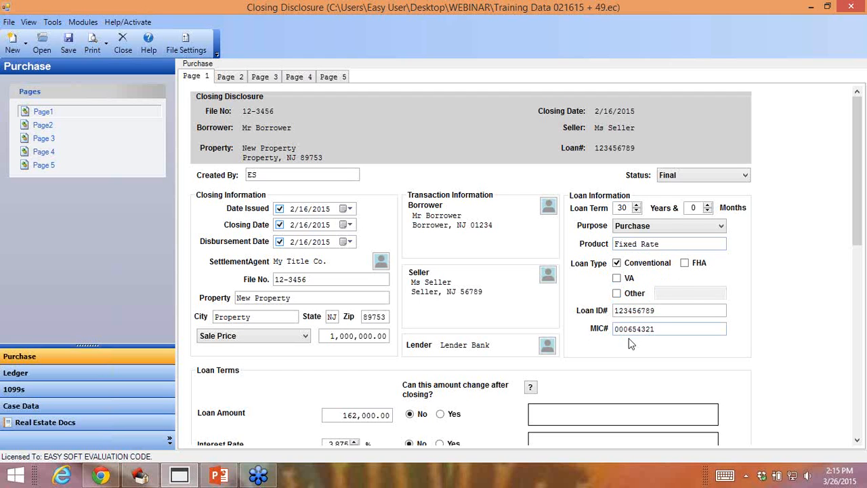
pyautogui.press('Down')
pyautogui.press('Down')
pyautogui.press('Down')
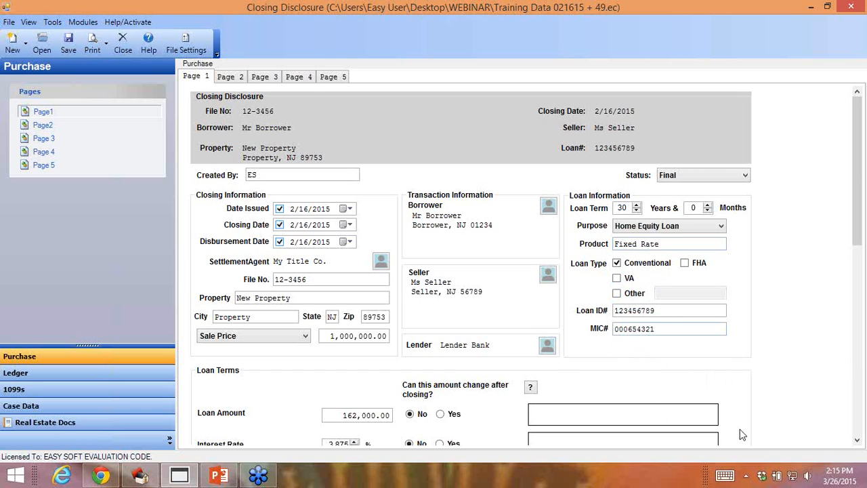
# Step: Examine the loan terms on Page 1, including amount, interest rate, prepayment penalty and balloon payment
pyautogui.click(857, 440)
pyautogui.click(857, 440)
pyautogui.click(857, 440)
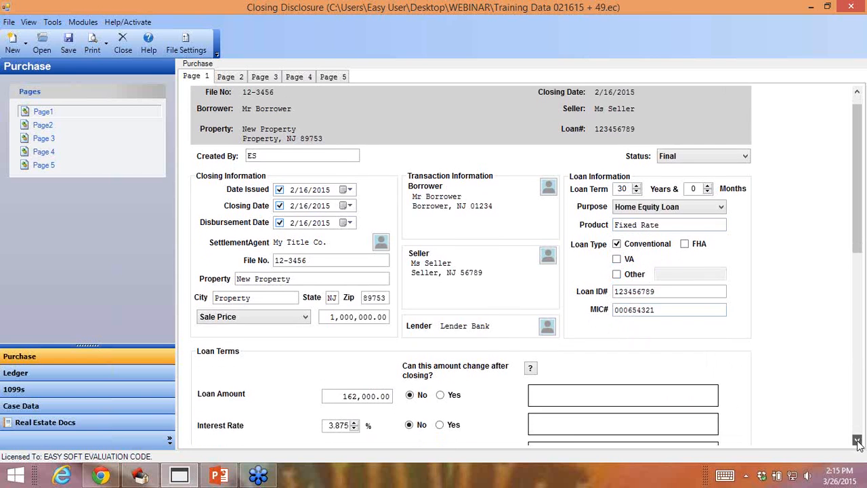
pyautogui.click(857, 440)
pyautogui.click(857, 440)
pyautogui.click(857, 441)
pyautogui.click(857, 440)
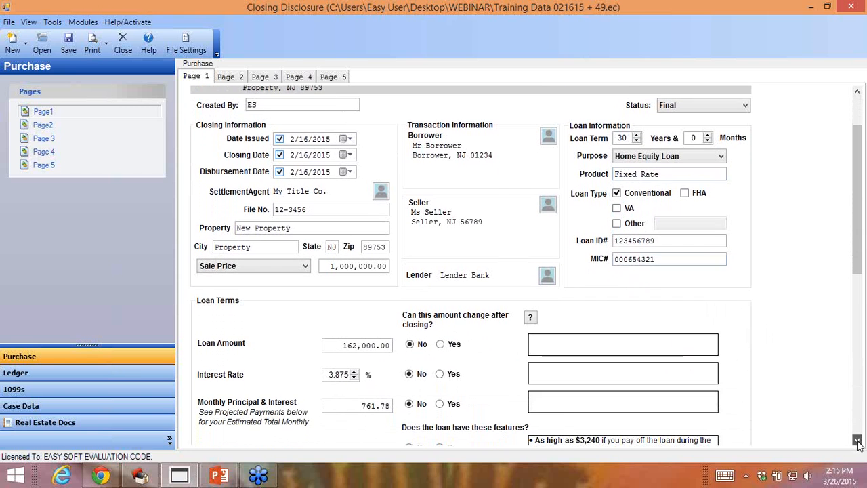
pyautogui.click(858, 441)
pyautogui.click(857, 441)
pyautogui.click(857, 440)
pyautogui.click(857, 441)
pyautogui.click(857, 441)
pyautogui.click(857, 440)
pyautogui.click(857, 440)
pyautogui.click(857, 440)
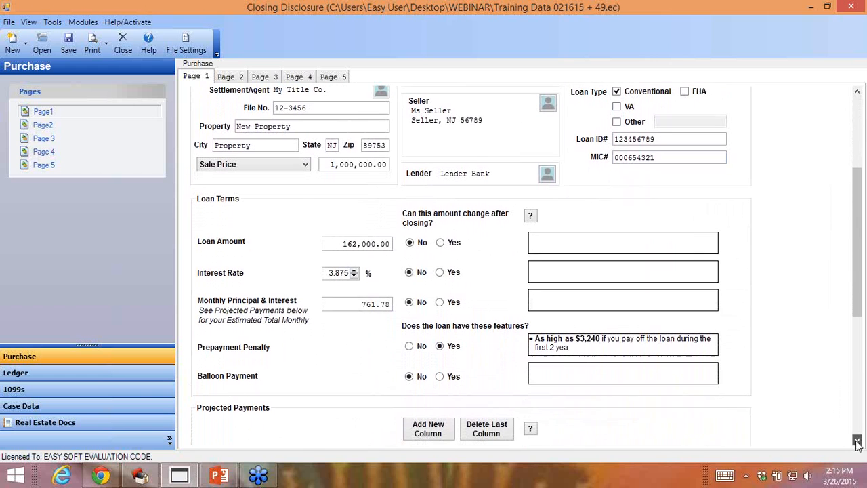
pyautogui.click(857, 440)
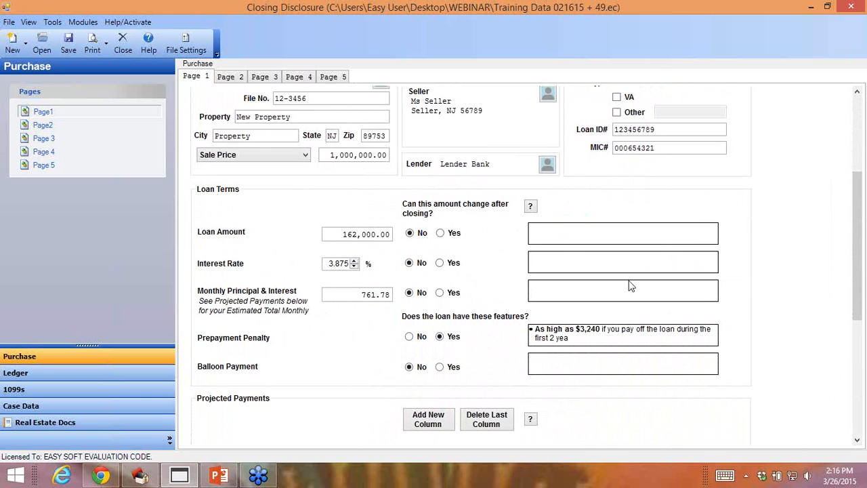
pyautogui.click(857, 440)
pyautogui.click(857, 440)
pyautogui.click(856, 440)
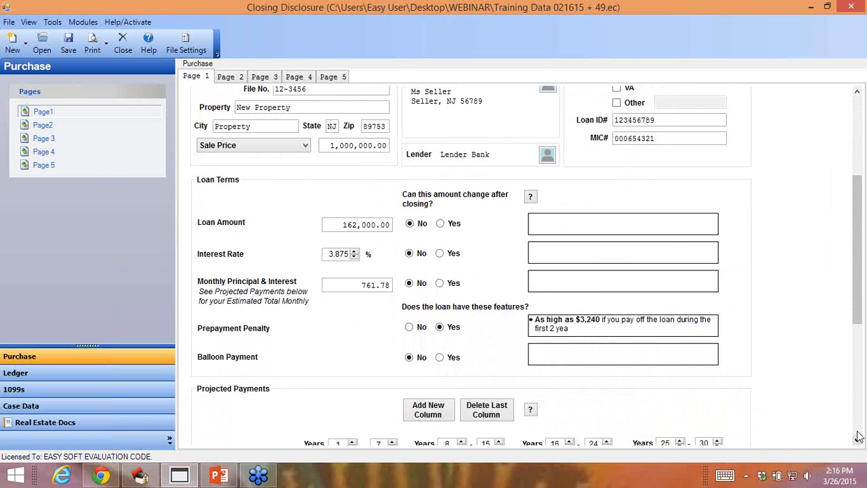
# Step: Delete the last two Projected Payments columns and add two blank columns in their place
pyautogui.scroll(-5, 858, 437)
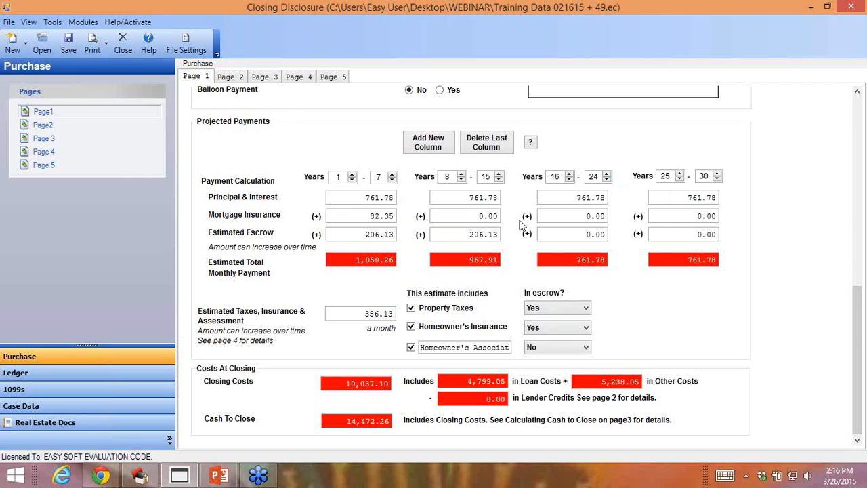
pyautogui.click(495, 148)
pyautogui.click(495, 148)
pyautogui.click(433, 145)
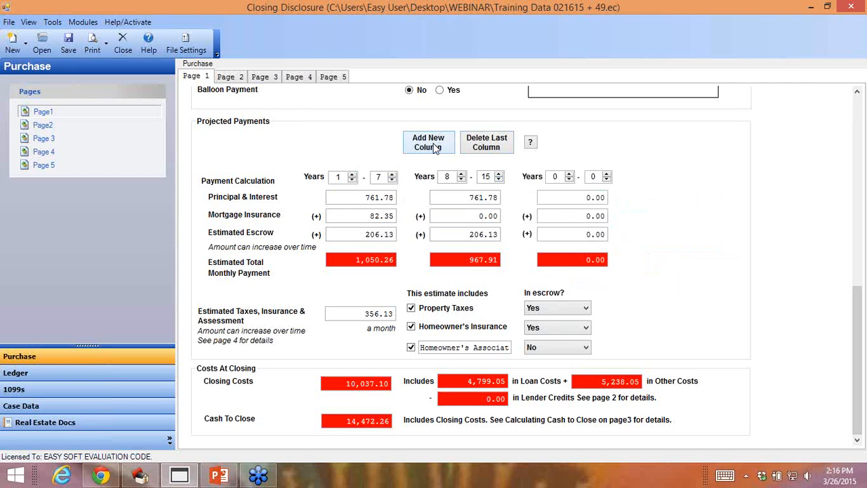
pyautogui.click(433, 146)
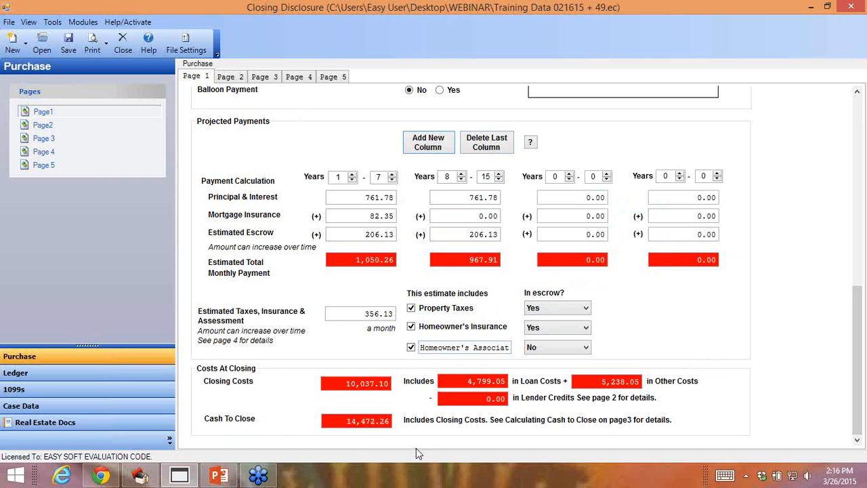
# Step: On Page 2, add a "lending" line to Origination Charges, then try adding and removing a row under Services Borrower Did Not Shop For
pyautogui.click(234, 77)
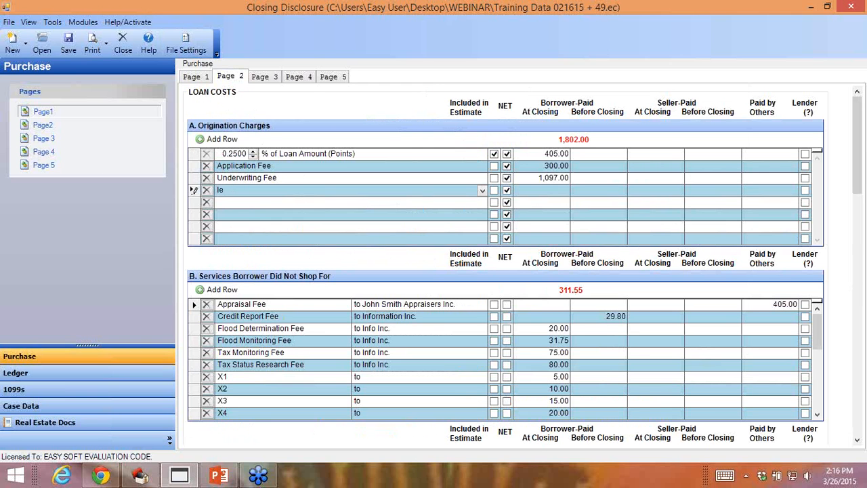
pyautogui.click(261, 223)
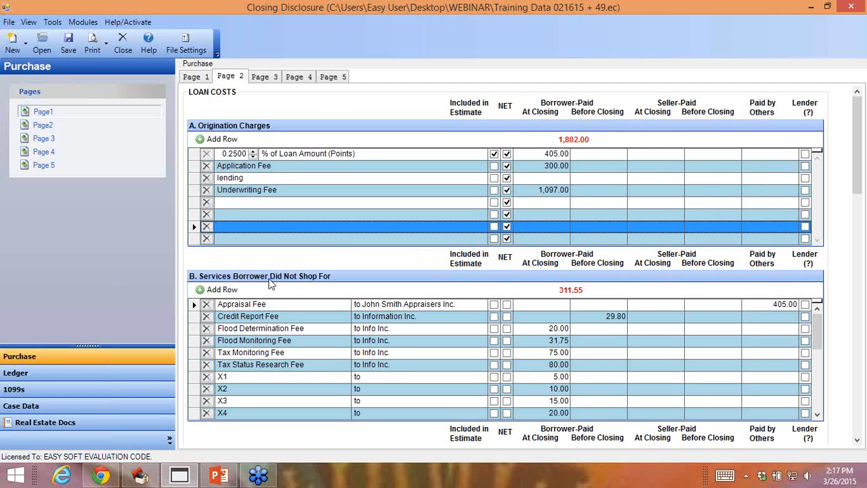
pyautogui.click(205, 291)
pyautogui.click(206, 412)
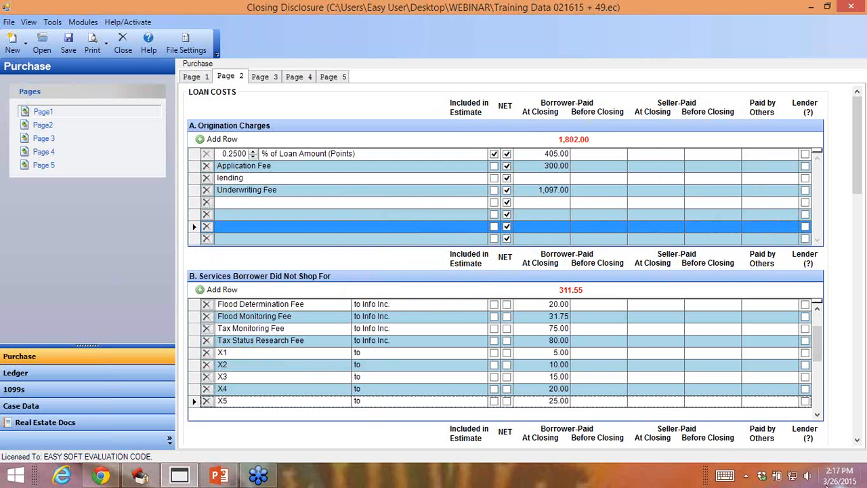
# Step: Try adding a blank row under Services Borrower Did Shop For and deleting it again
pyautogui.click(857, 441)
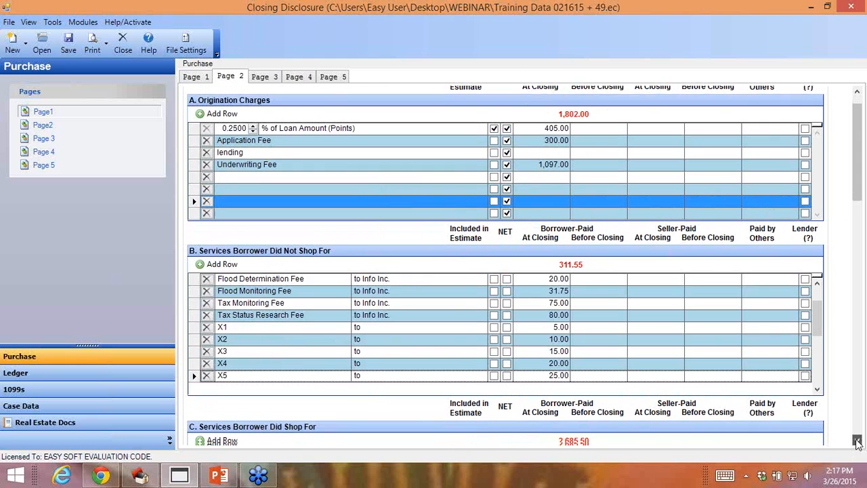
pyautogui.click(857, 441)
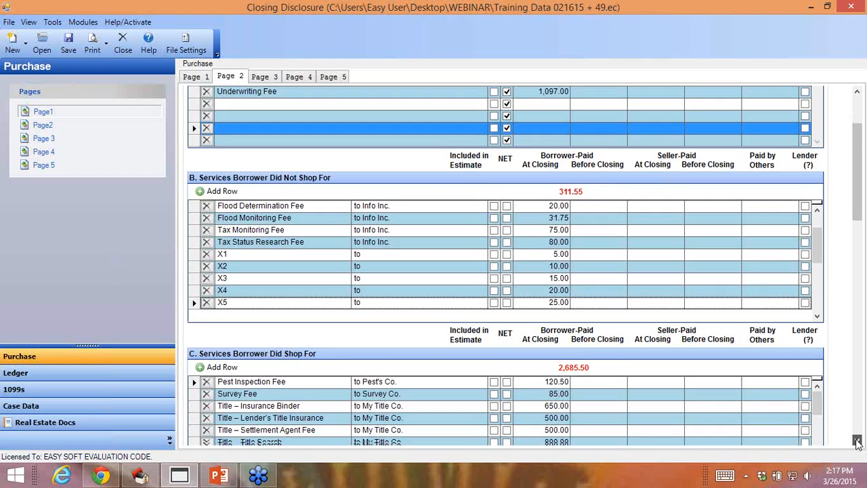
pyautogui.click(857, 441)
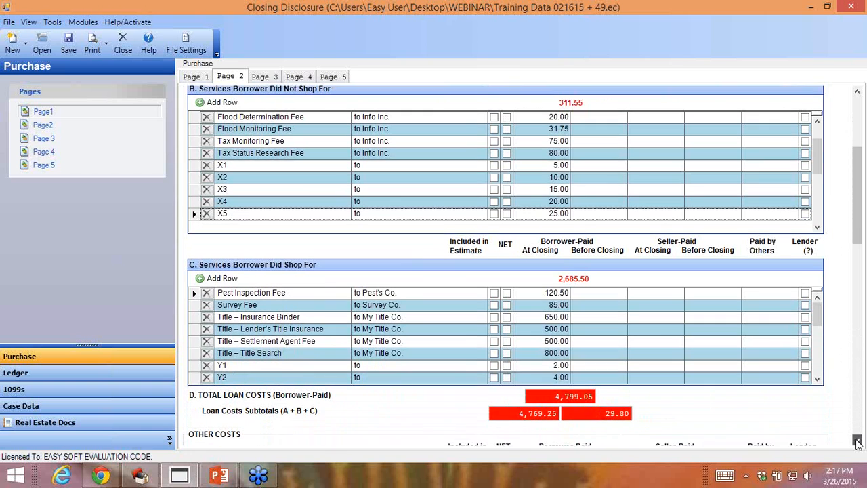
pyautogui.click(857, 441)
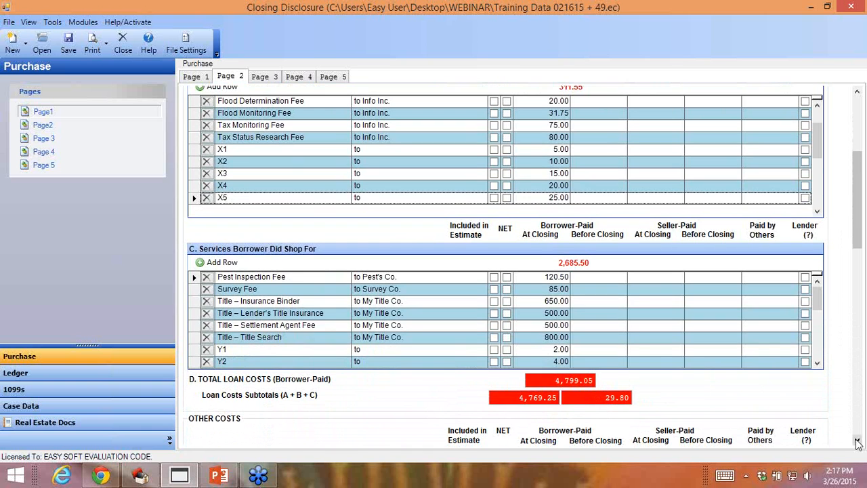
pyautogui.click(201, 263)
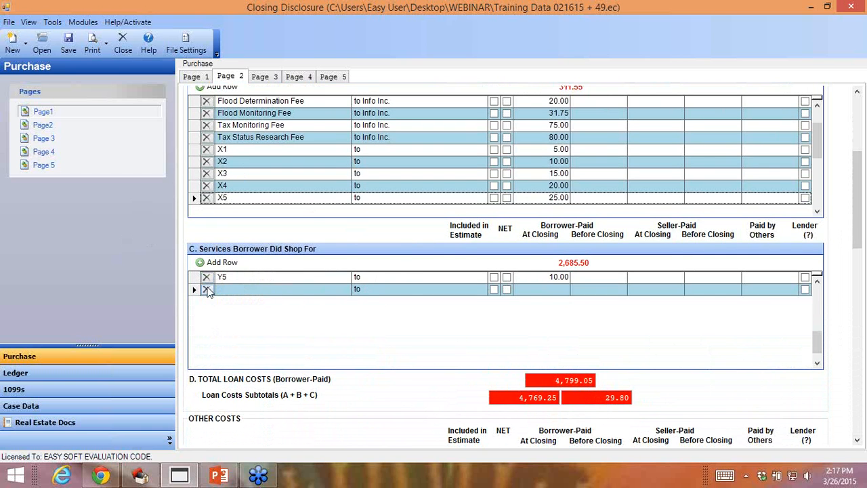
pyautogui.click(207, 290)
pyautogui.click(434, 282)
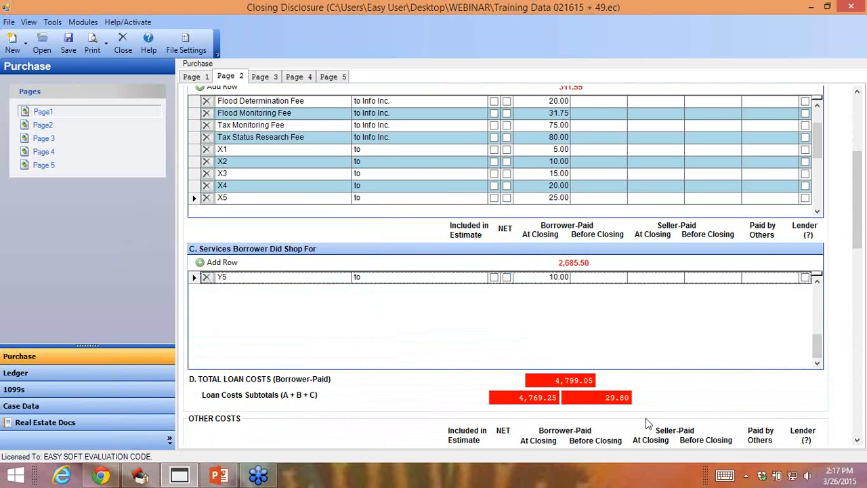
# Step: Review the loan cost totals, Taxes and Other Government Fees, and Prepaids on Page 2 of the Closing Disclosure
pyautogui.click(857, 441)
pyautogui.moveTo(857, 441); pyautogui.dragTo(857, 440)
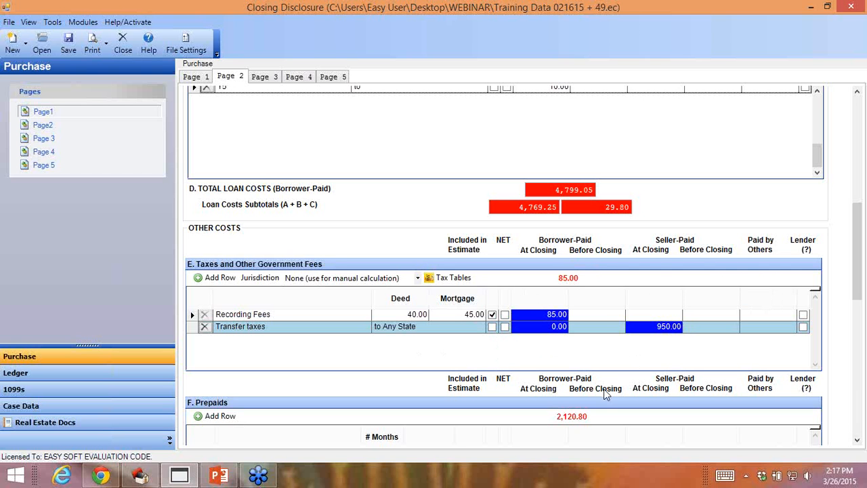
pyautogui.click(857, 440)
pyautogui.click(857, 440)
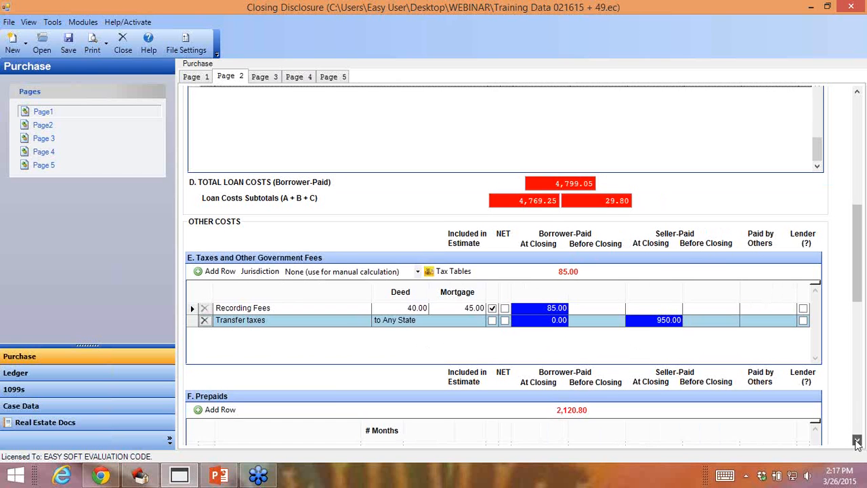
pyautogui.click(857, 439)
pyautogui.click(857, 440)
pyautogui.click(858, 440)
pyautogui.click(857, 440)
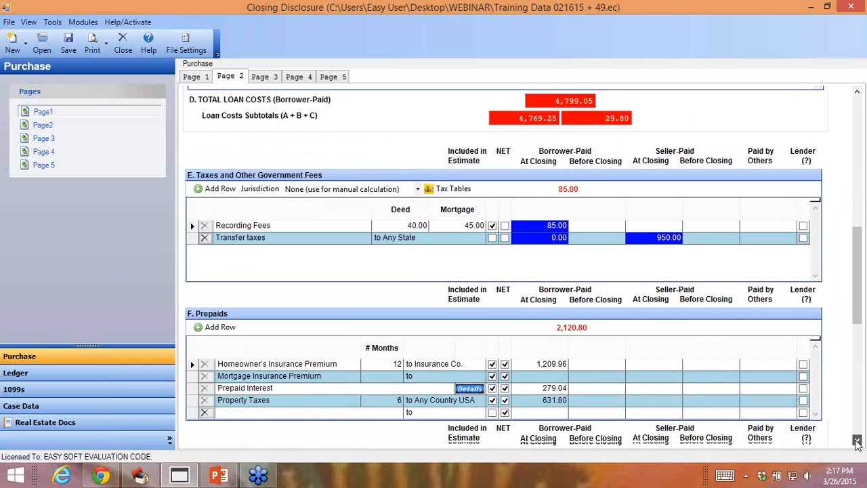
pyautogui.click(857, 440)
pyautogui.click(857, 440)
pyautogui.click(857, 439)
pyautogui.click(857, 440)
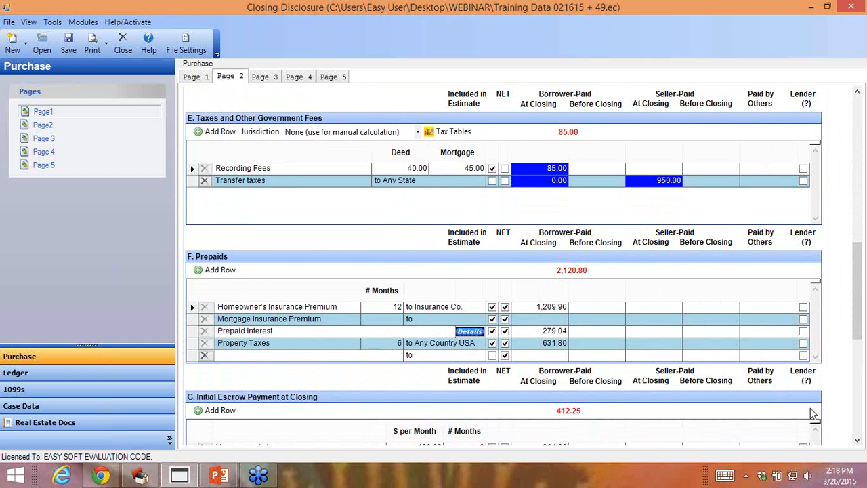
# Step: Examine the Initial Escrow Payment at Closing, the Other costs section and the total closing costs on Page 2
pyautogui.click(857, 440)
pyautogui.click(857, 439)
pyautogui.click(857, 439)
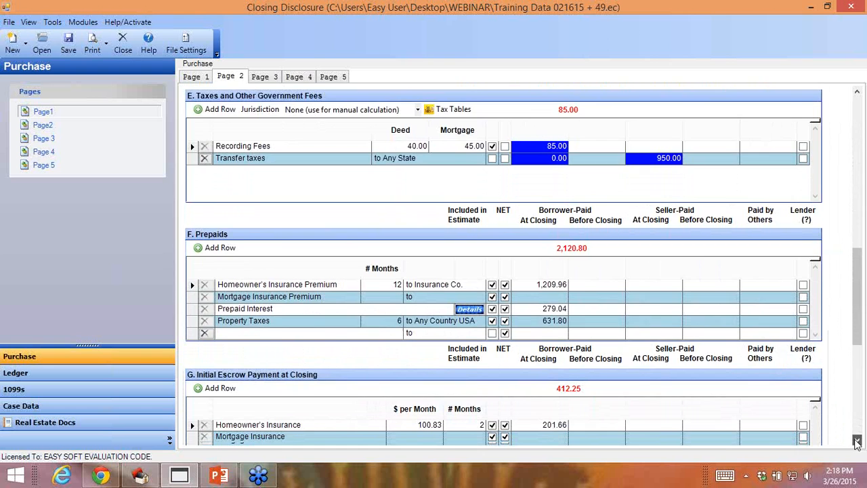
pyautogui.click(857, 439)
pyautogui.click(857, 440)
pyautogui.click(858, 439)
pyautogui.click(857, 440)
pyautogui.click(857, 440)
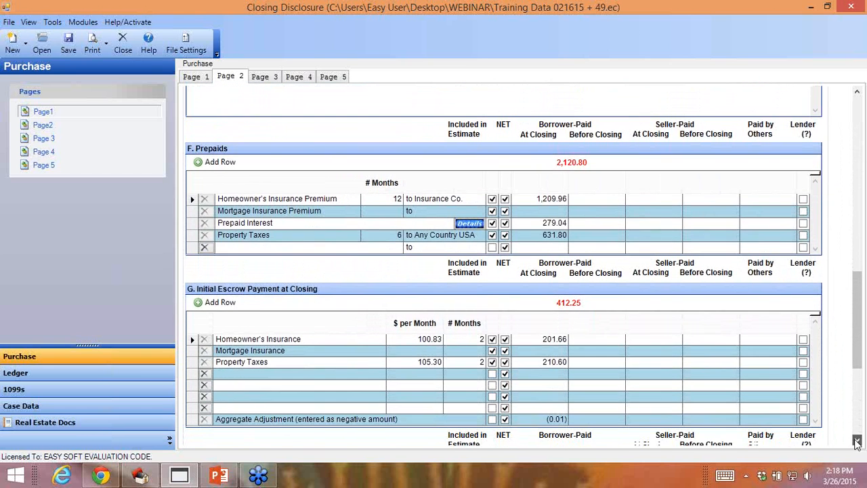
pyautogui.click(857, 440)
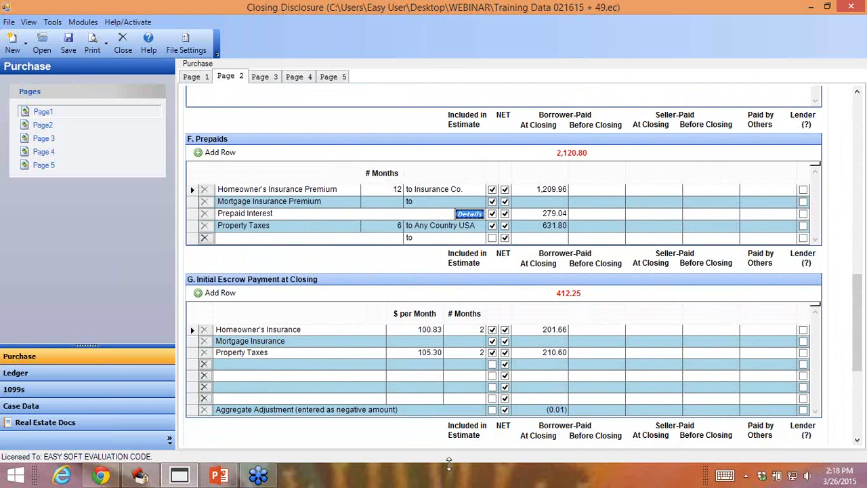
pyautogui.scroll(-5, 857, 440)
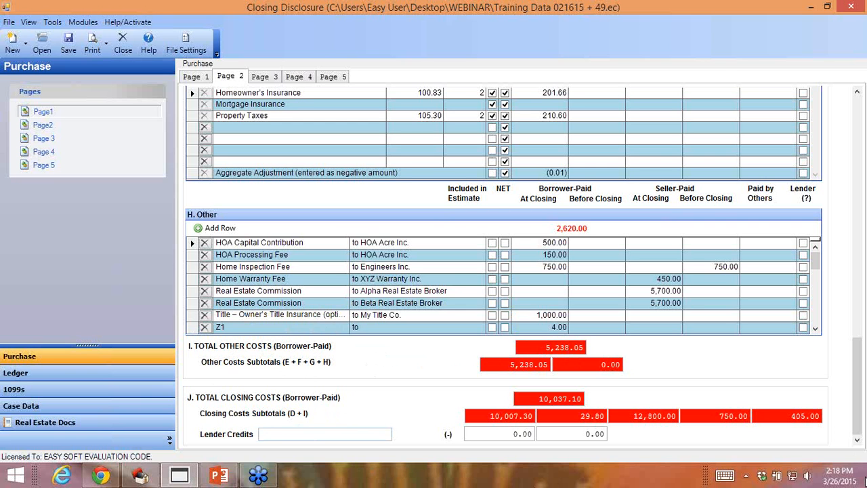
# Step: In the Cash to Close table on Page 3, try setting "Did this change?" for Total Closing Costs to No
pyautogui.click(271, 76)
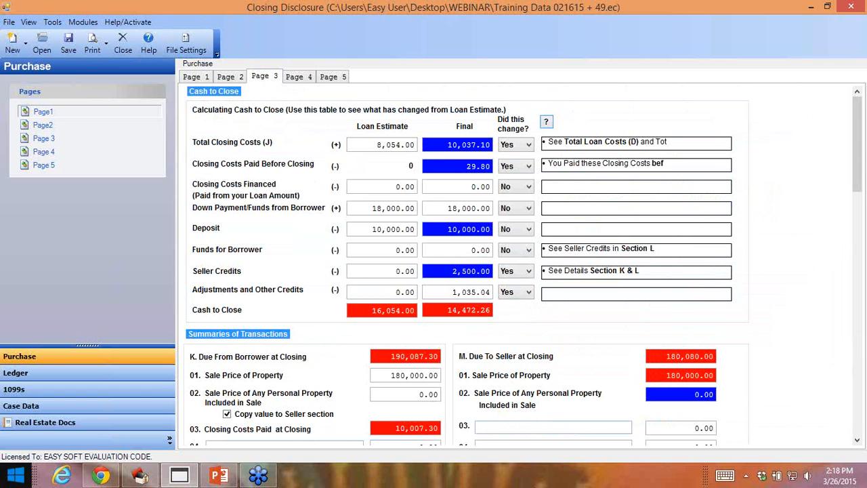
pyautogui.click(529, 146)
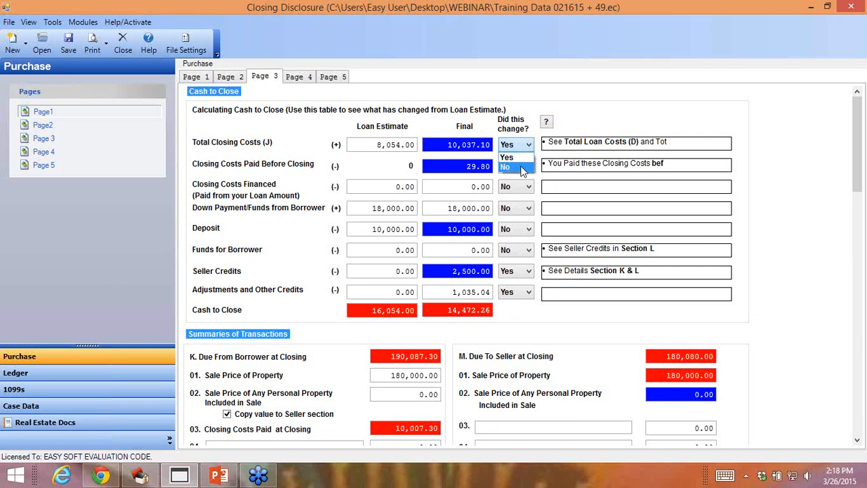
pyautogui.click(523, 168)
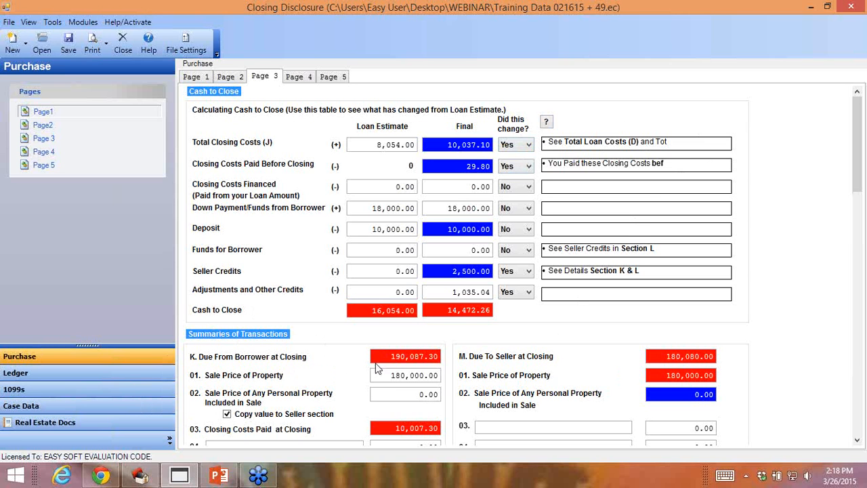
# Step: Review the Summaries of Transactions on Page 3, including the borrower and seller adjustments, credits and mortgage payoffs
pyautogui.click(859, 440)
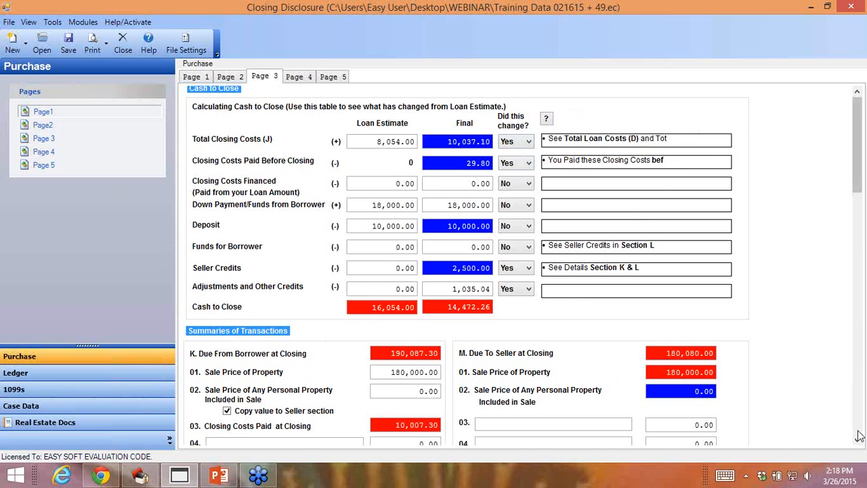
pyautogui.scroll(-5, 860, 438)
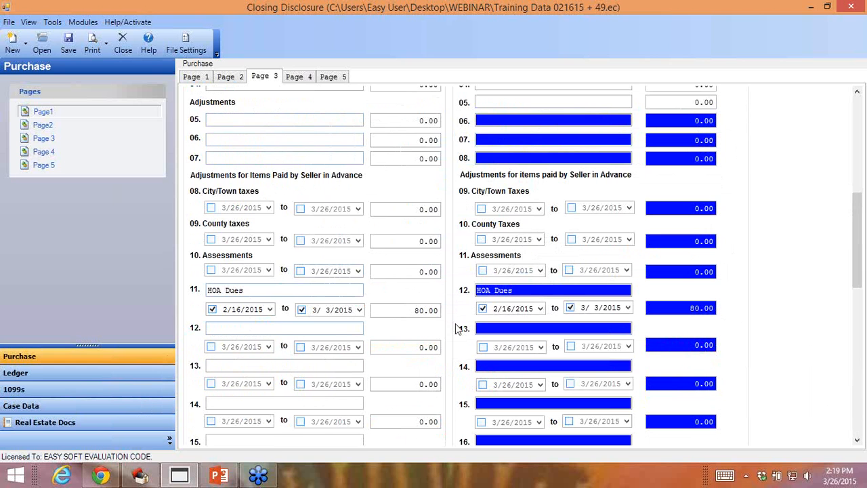
pyautogui.click(860, 442)
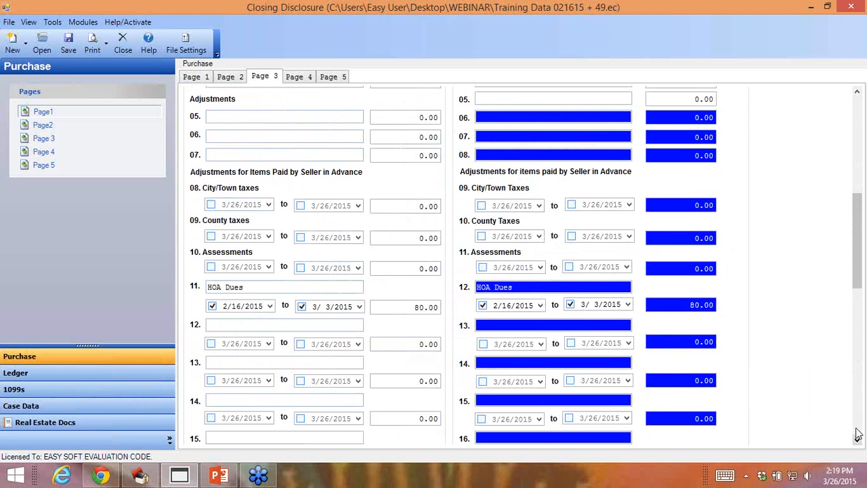
pyautogui.click(856, 429)
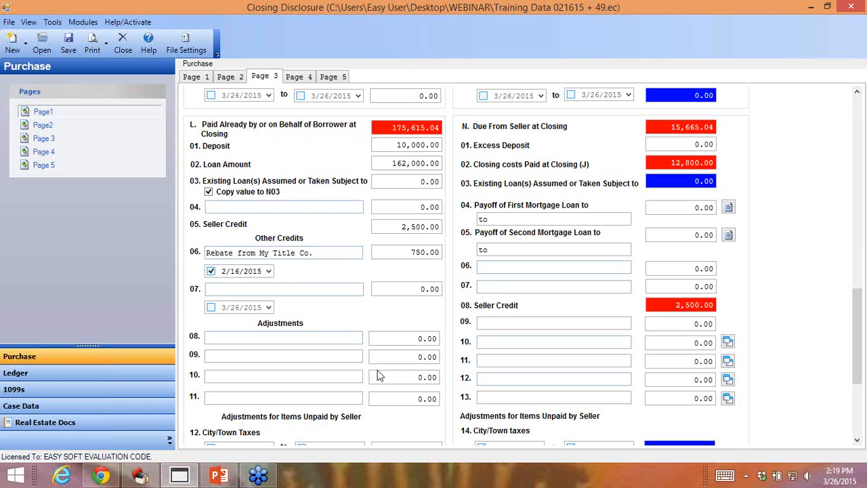
pyautogui.click(857, 440)
pyautogui.click(857, 440)
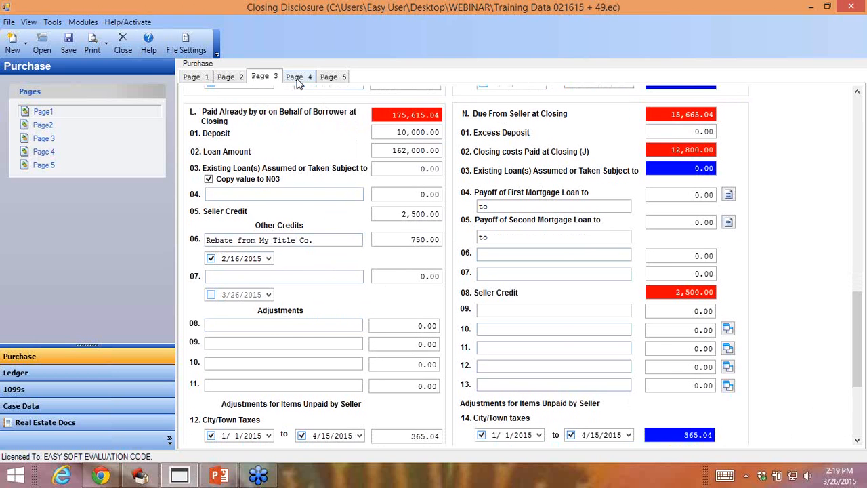
# Step: Examine the loan disclosures, escrow account section and adjustable payment and interest rate tables on Page 4
pyautogui.click(299, 79)
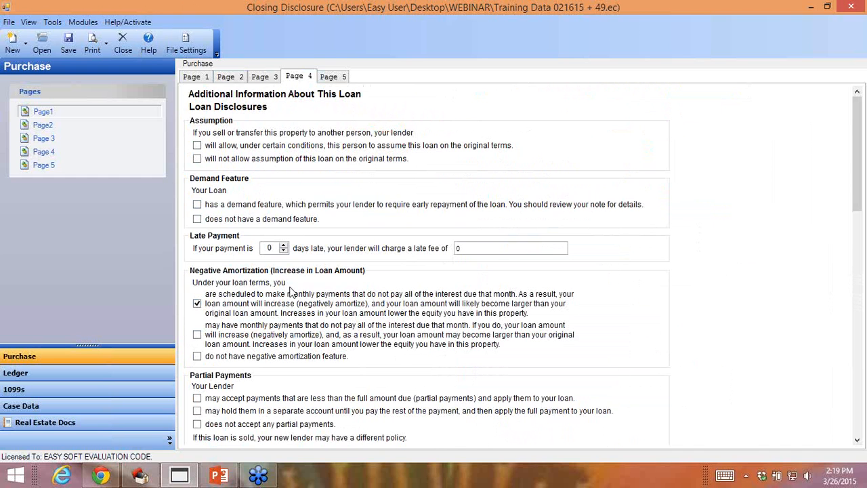
pyautogui.click(857, 432)
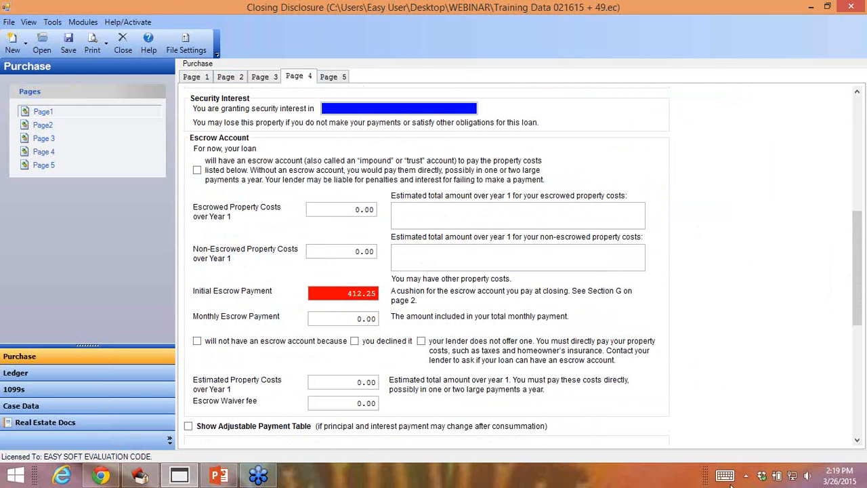
pyautogui.click(855, 436)
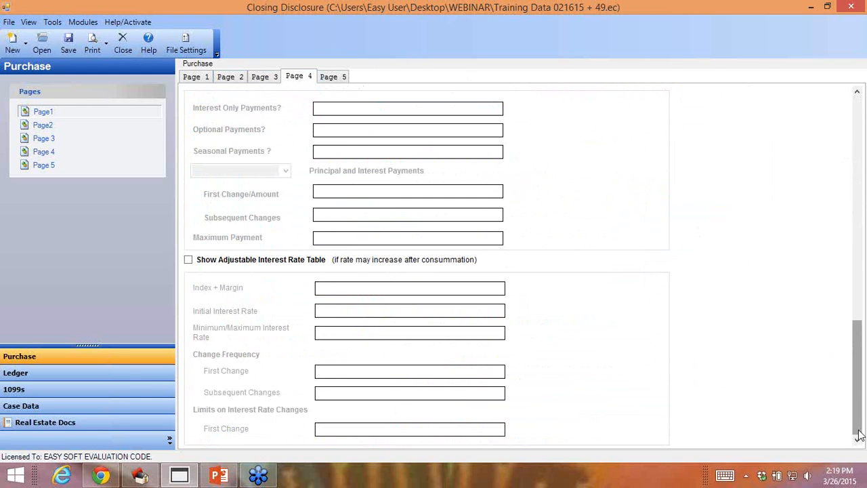
# Step: Switch to the PowerPoint slide show and advance to the Balance Closings and Print Checks slide
pyautogui.moveTo(223, 478)
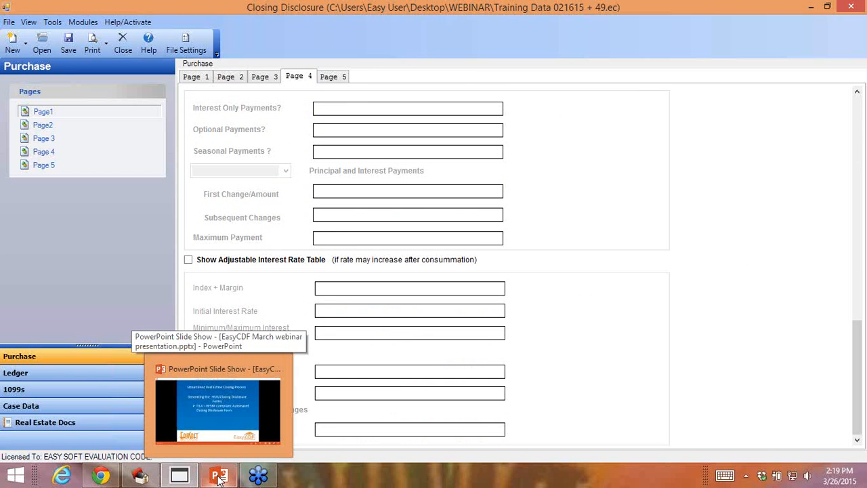
pyautogui.click(217, 479)
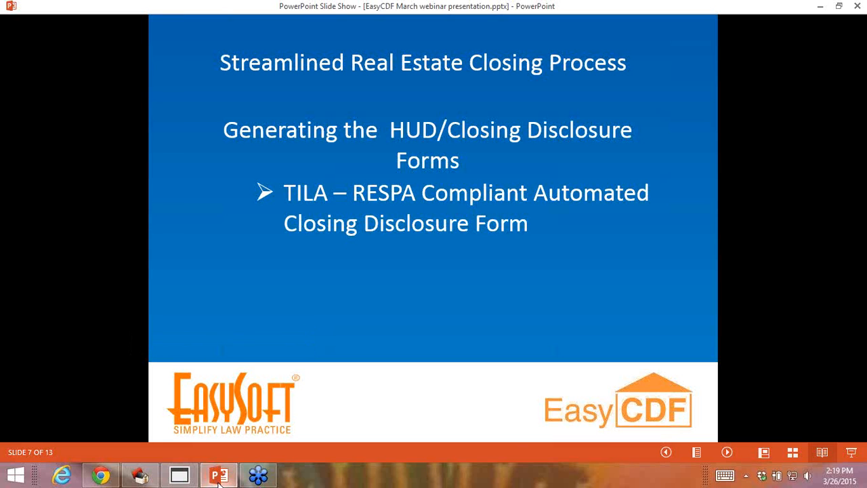
pyautogui.click(659, 317)
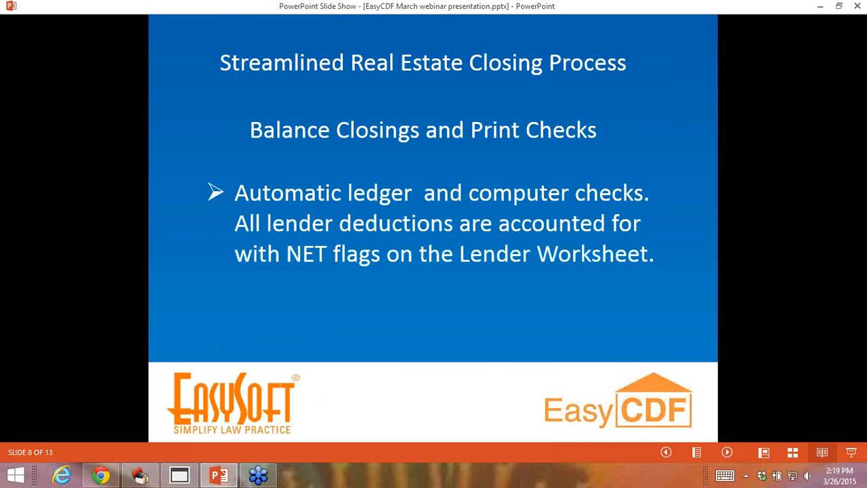
# Step: Switch to the HUD purchase file and review the amounts paid by the borrower and the seller reductions on HUD Page1
pyautogui.click(145, 476)
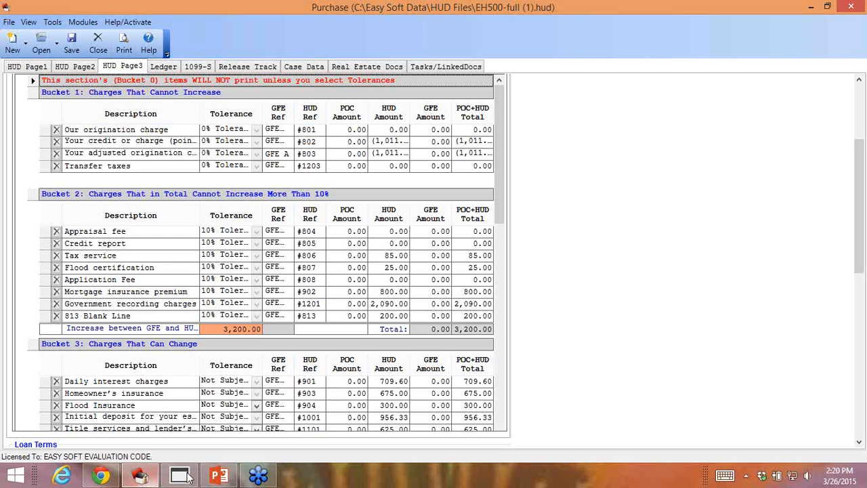
pyautogui.click(77, 68)
pyautogui.click(27, 67)
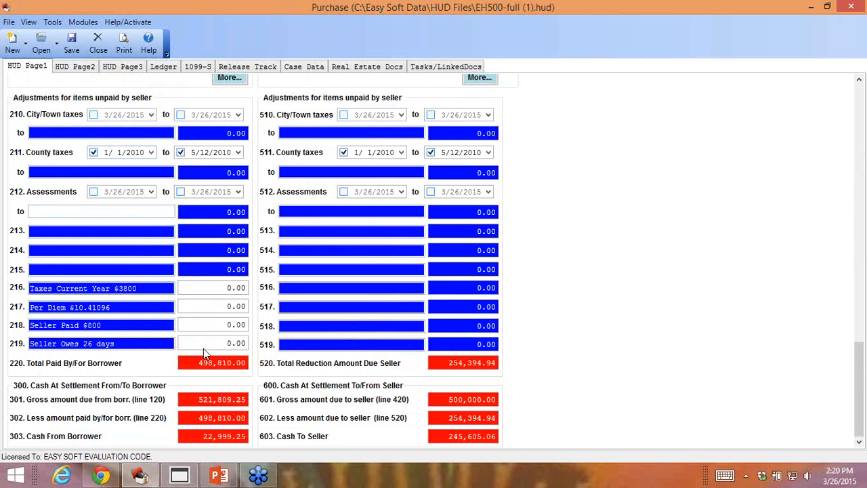
pyautogui.click(219, 344)
pyautogui.scroll(3, 223, 293)
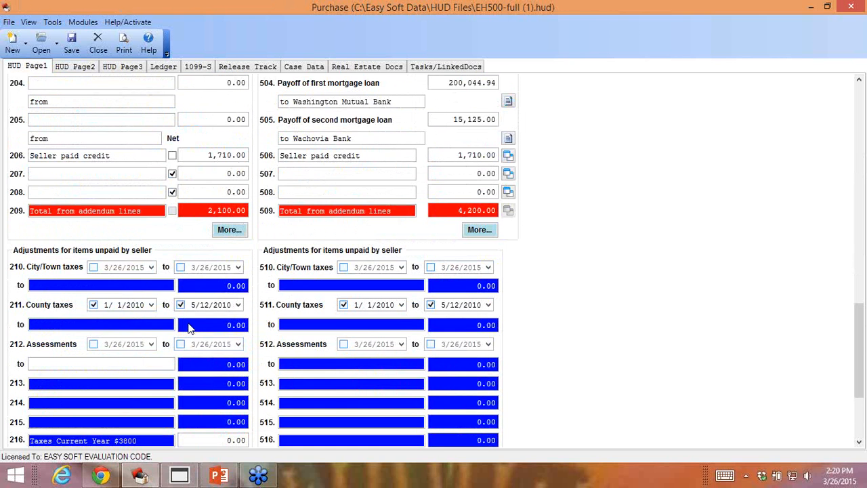
pyautogui.scroll(2, 206, 338)
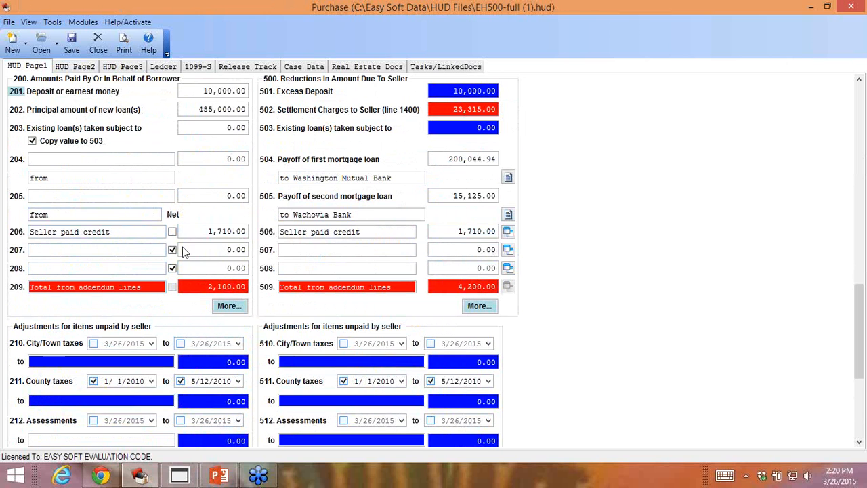
# Step: Review the ledger's deposits and payments, and open the Lender Worksheet preview
pyautogui.click(162, 69)
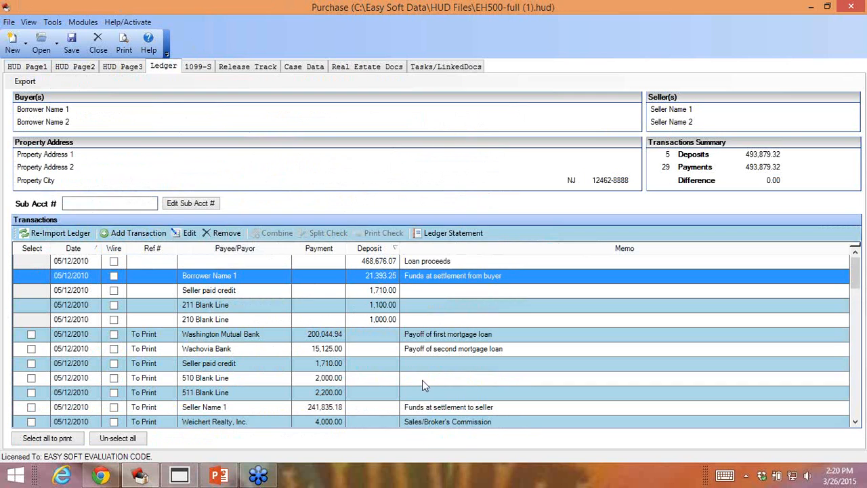
pyautogui.click(54, 22)
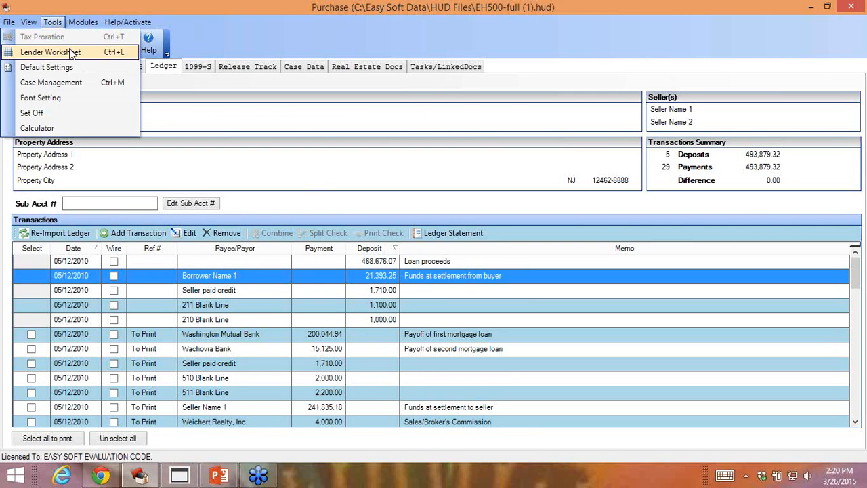
pyautogui.click(69, 49)
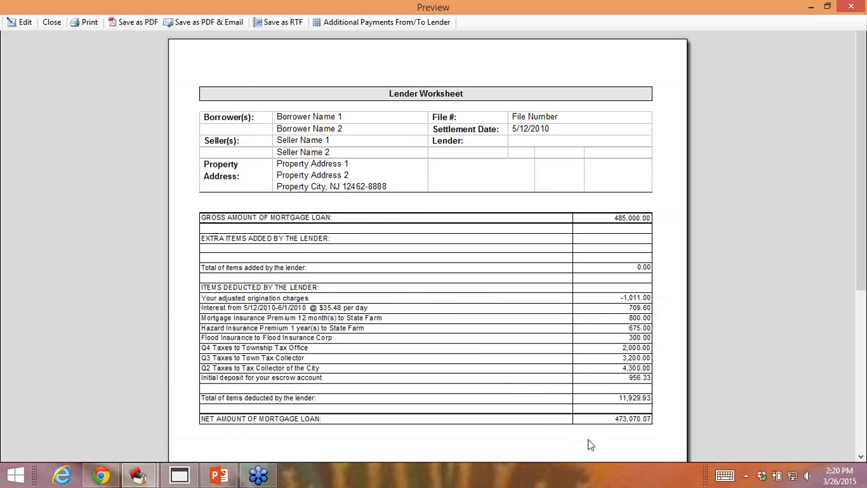
# Step: Close the Lender Worksheet preview and view a blank ledger transaction form, leaving it without entering any details
pyautogui.click(50, 21)
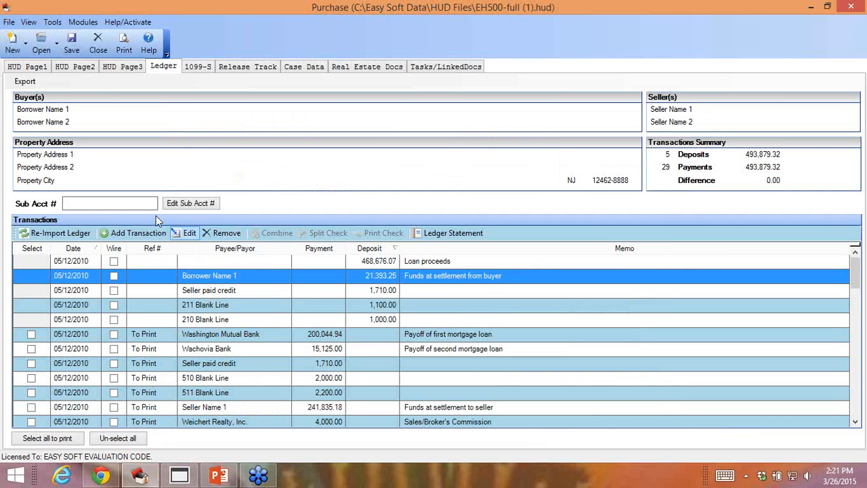
pyautogui.click(139, 231)
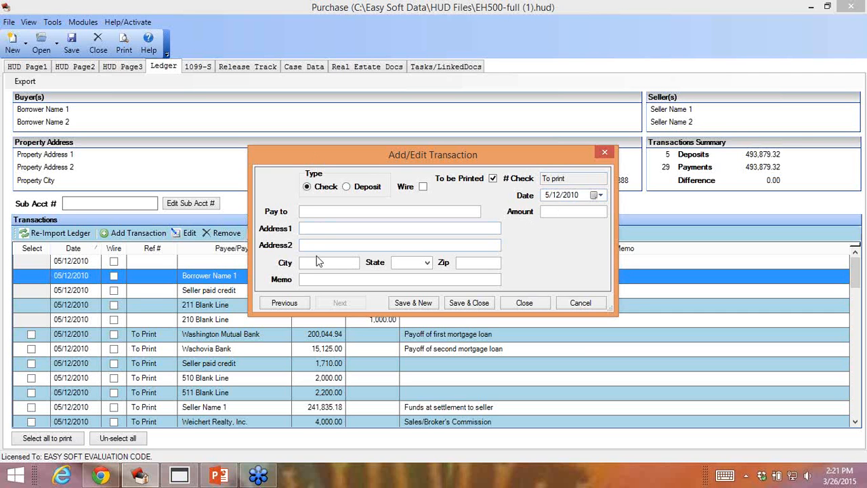
pyautogui.click(464, 305)
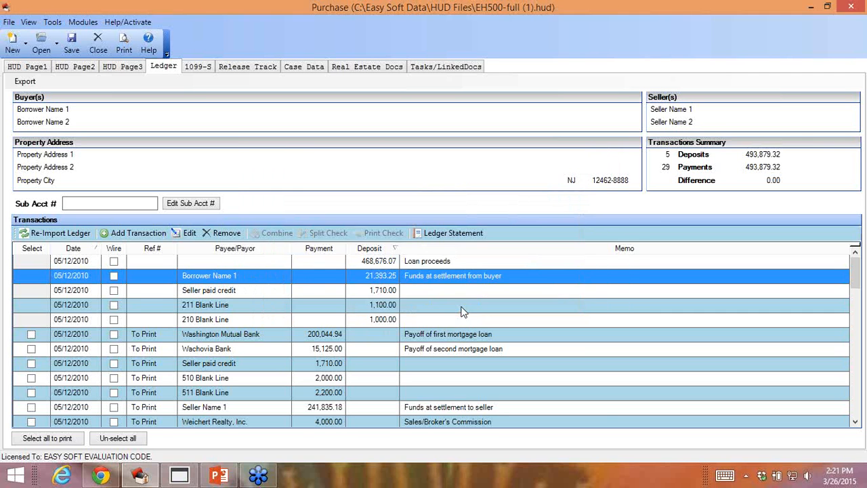
# Step: Shorten the payor of the "211 Blank Line" deposit to 211 and save the transaction
pyautogui.click(211, 306)
pyautogui.click(184, 234)
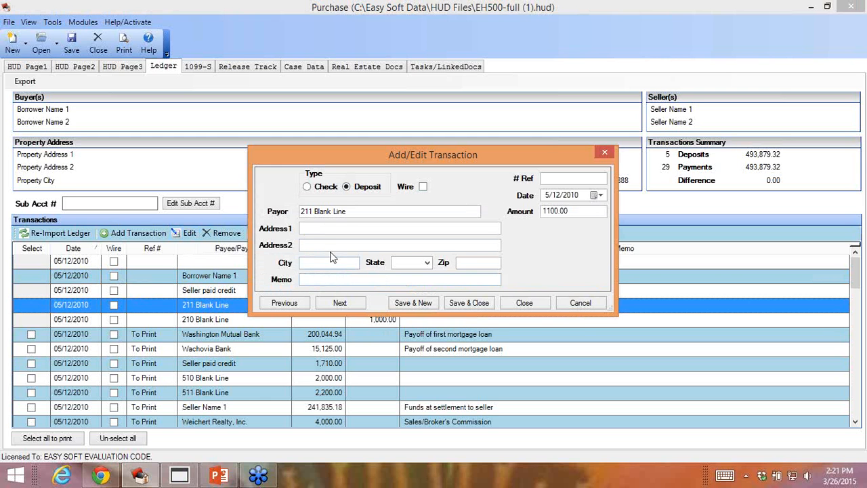
pyautogui.press('BackSpace')
pyautogui.press('BackSpace')
pyautogui.press('BackSpace')
pyautogui.press('BackSpace')
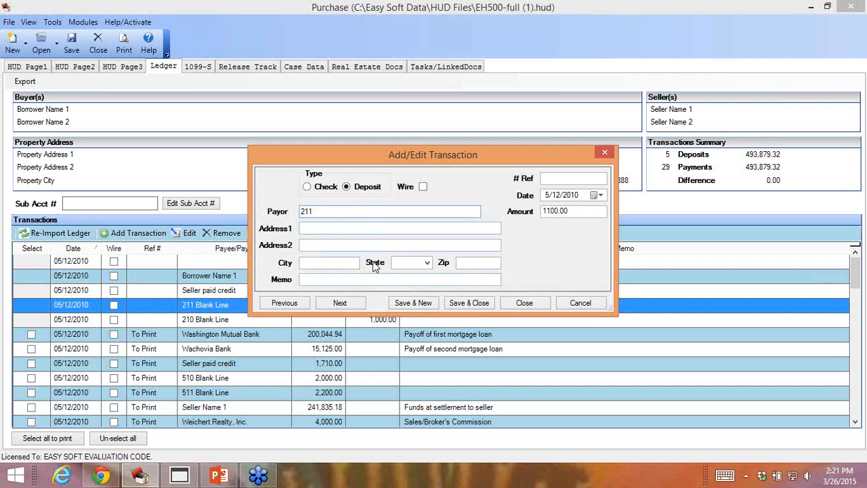
pyautogui.click(473, 303)
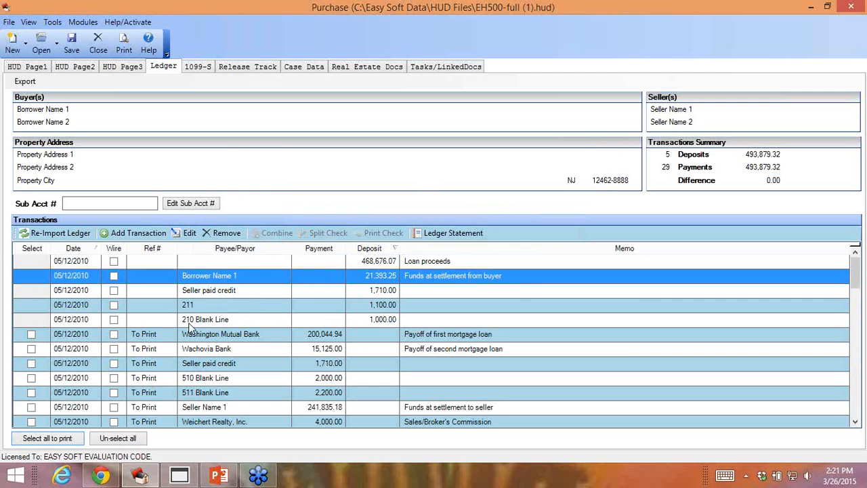
# Step: Remove the 1,710.00 "Seller paid credit" payment from the ledger and confirm the deletion
pyautogui.click(32, 366)
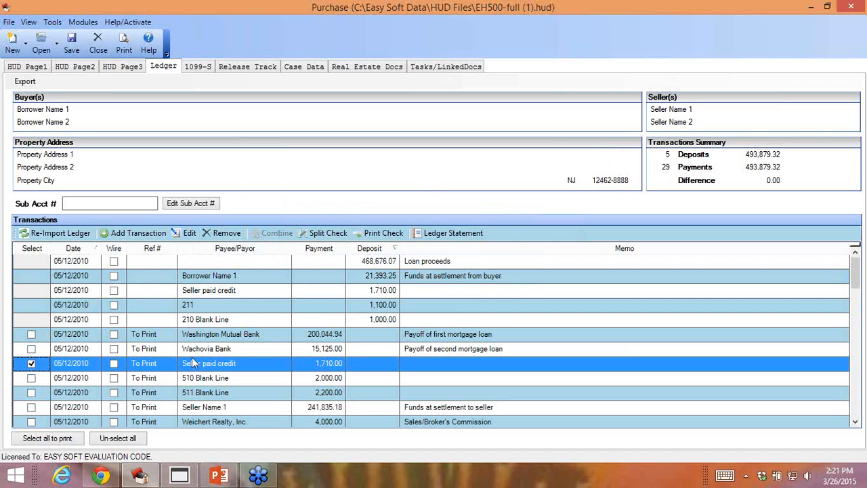
pyautogui.click(214, 235)
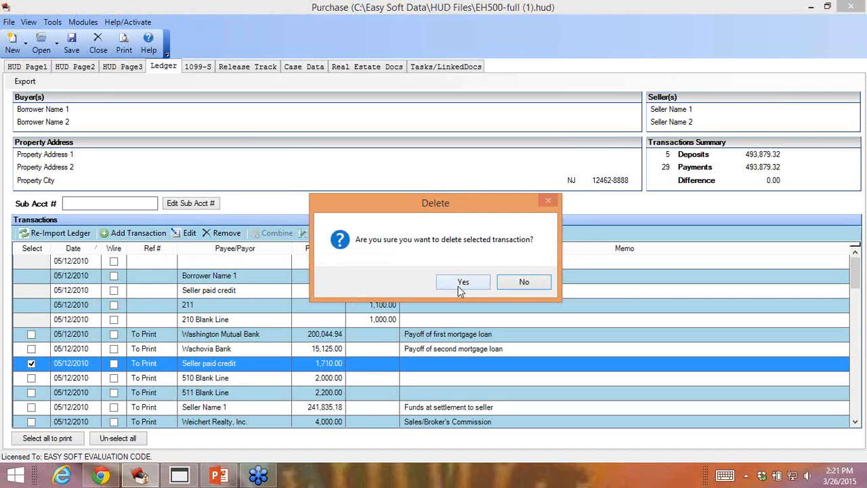
pyautogui.click(462, 285)
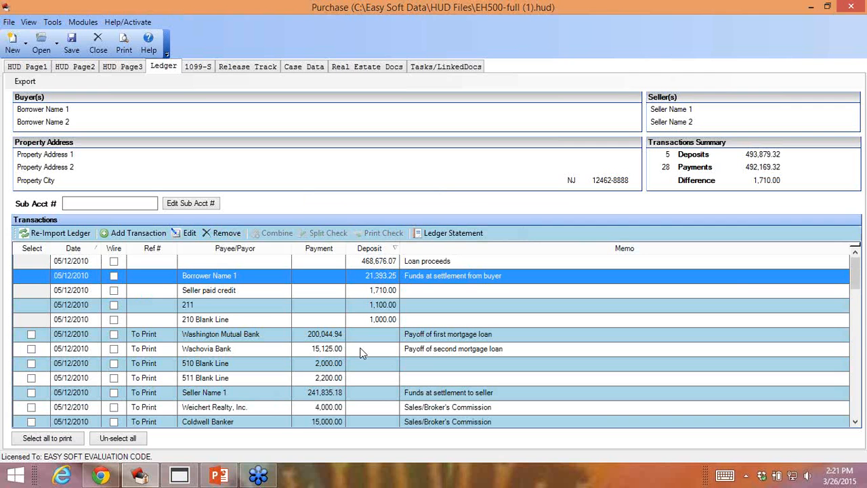
# Step: Add a check transaction payable to "lajdlkjf" for 1710.00 and save it to the ledger
pyautogui.moveTo(815, 286)
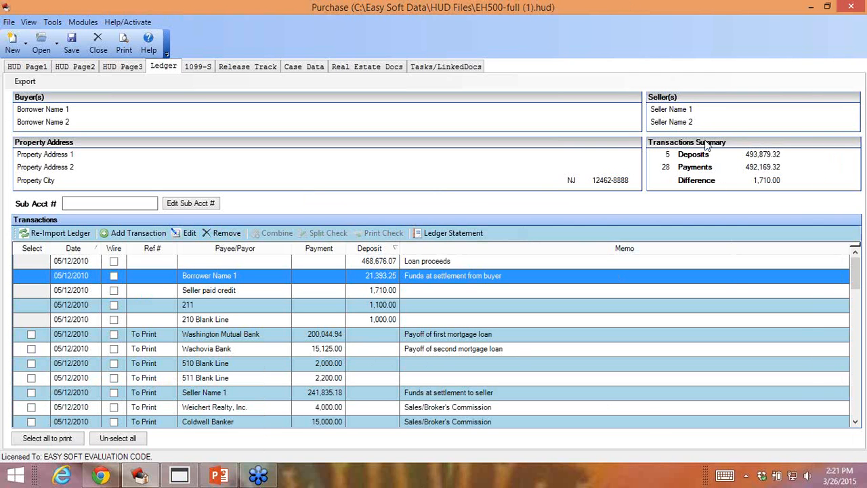
pyautogui.click(134, 234)
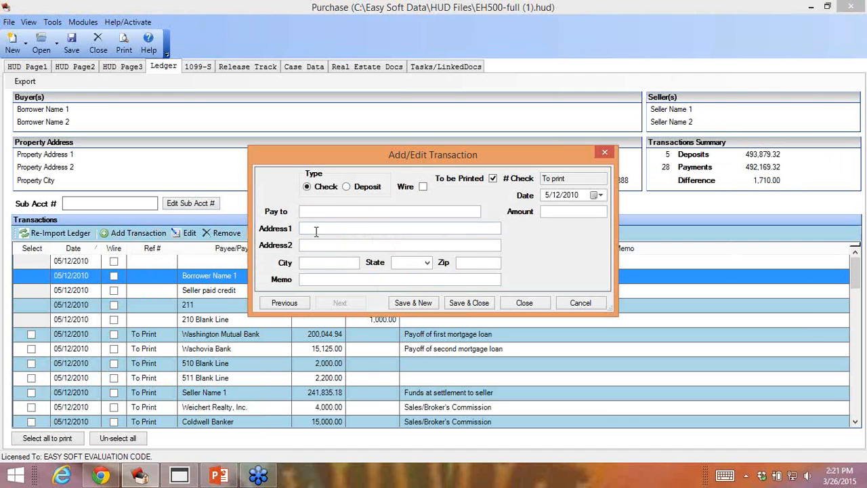
pyautogui.write('lajdkjf')
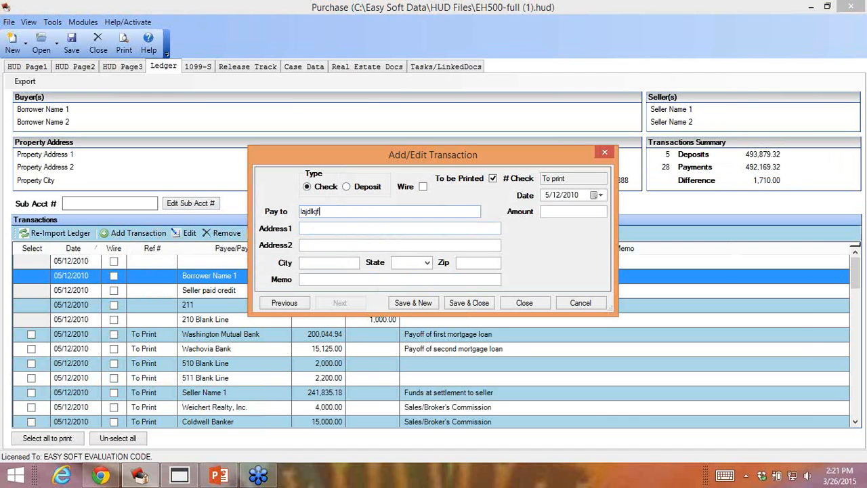
pyautogui.click(549, 213)
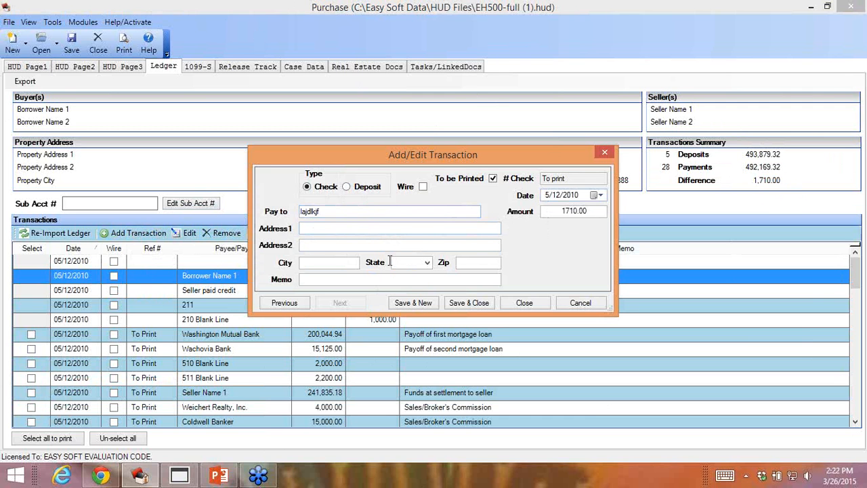
pyautogui.click(460, 306)
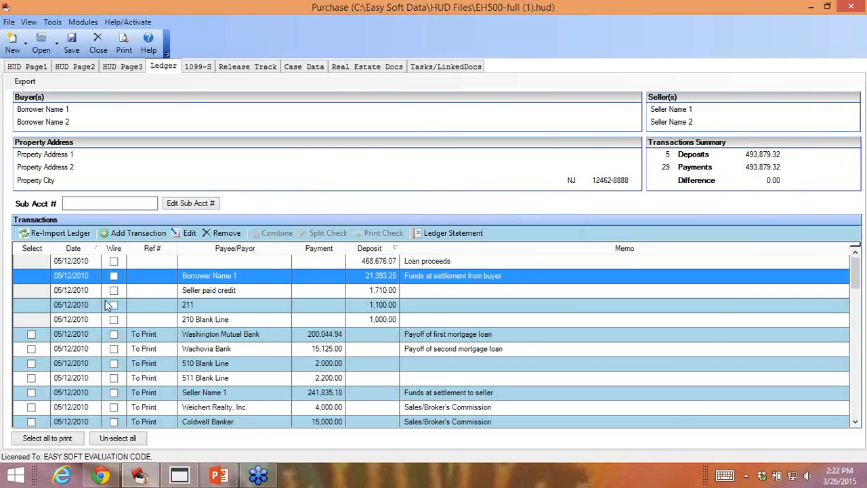
# Step: View the Split Check options for the Wachovia Bank second mortgage payoff and close them without adding a split
pyautogui.click(32, 348)
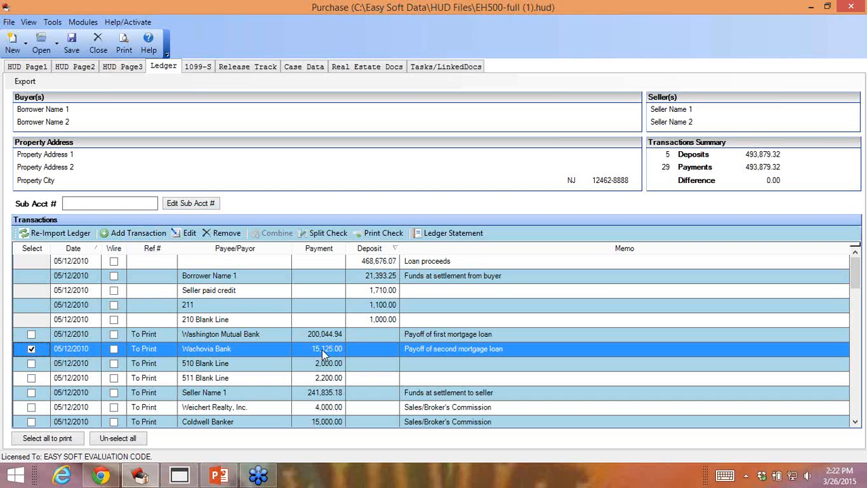
pyautogui.click(325, 233)
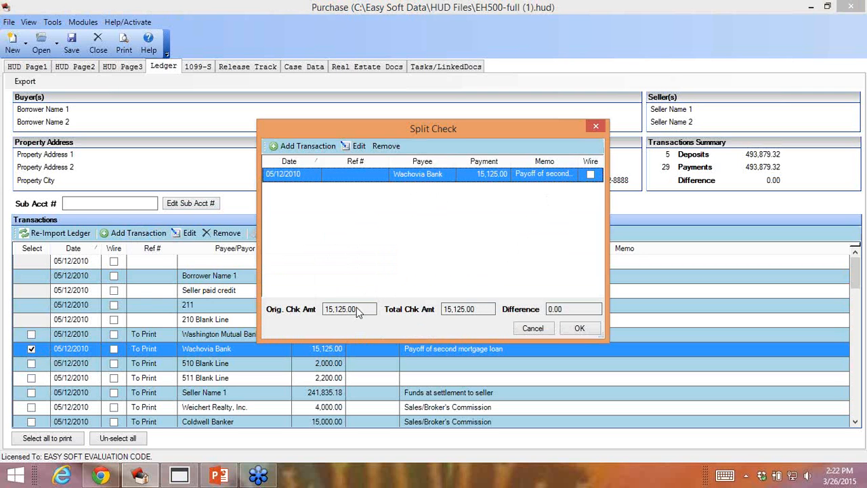
pyautogui.click(586, 330)
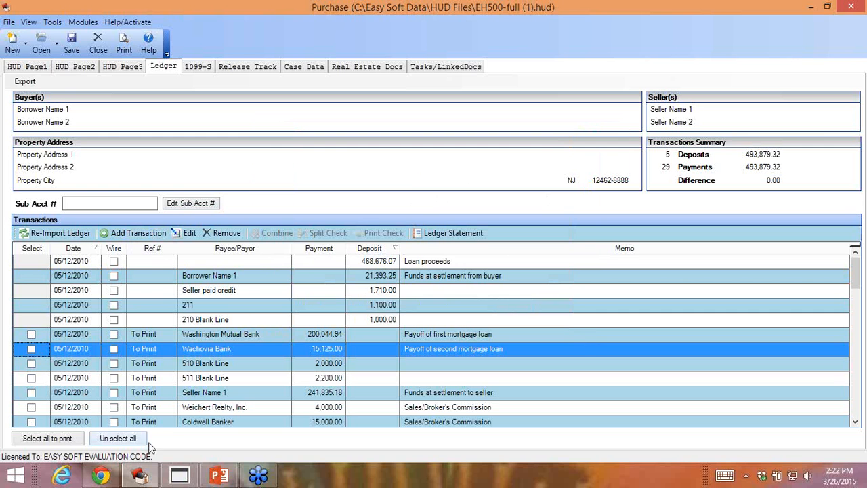
# Step: Combine the Blank Line 812 and Blank Line 813 payments into one check payable to "Bank Line" and check its ledger entry
pyautogui.scroll(-1, 230, 400)
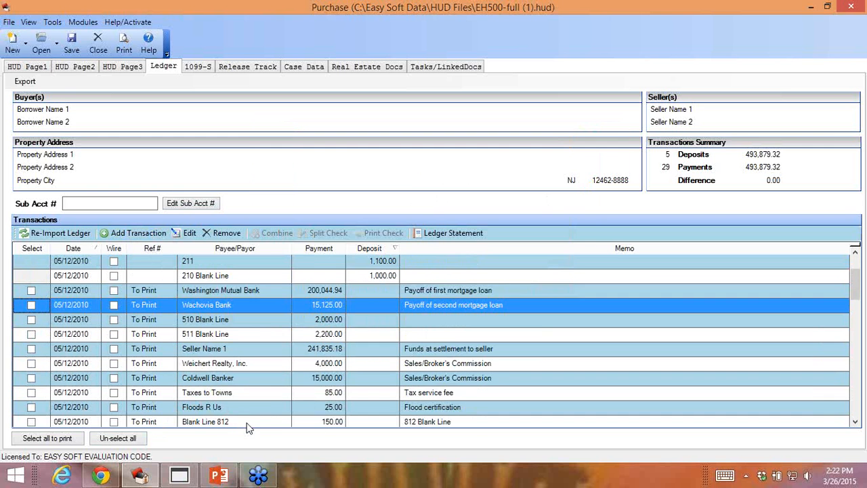
pyautogui.scroll(-1, 217, 398)
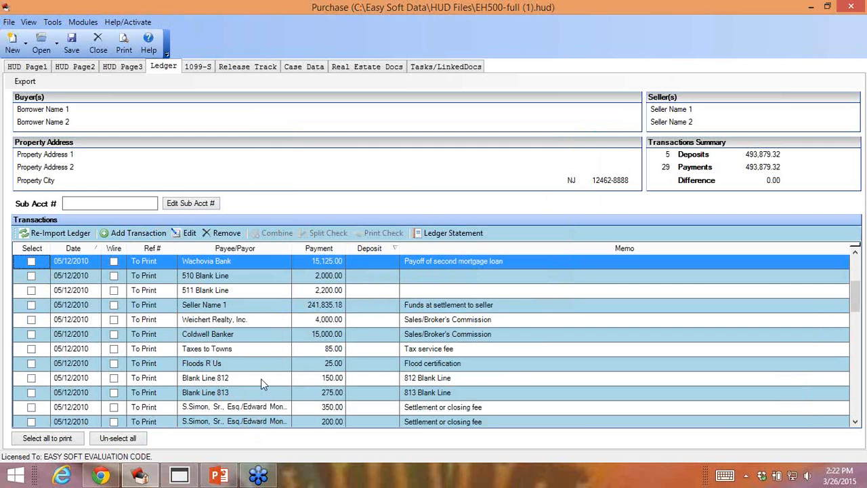
pyautogui.click(32, 378)
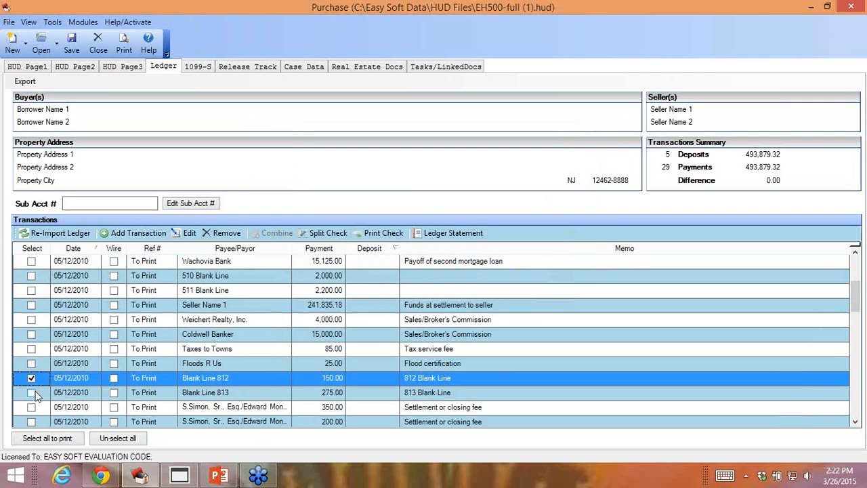
pyautogui.click(32, 392)
pyautogui.click(282, 236)
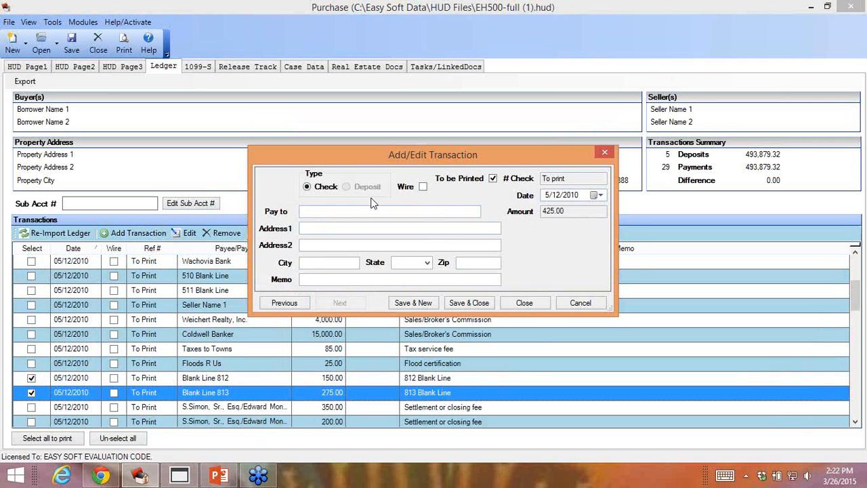
pyautogui.click(335, 211)
pyautogui.write('Bank Line')
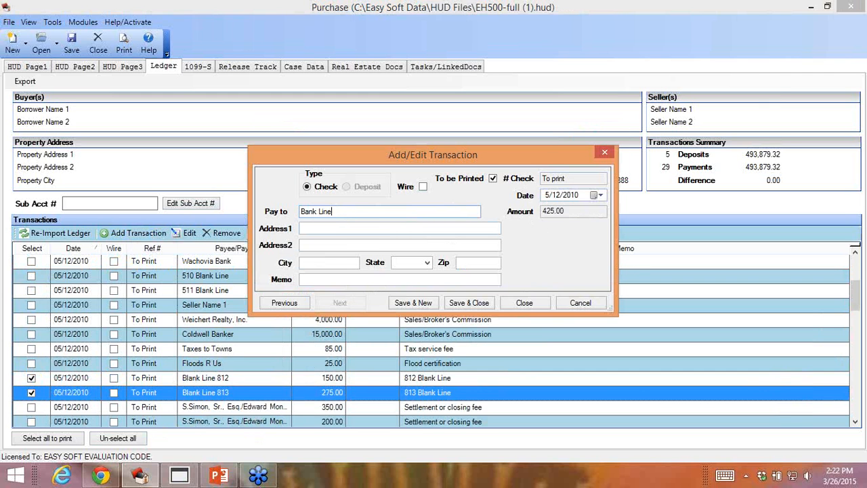
pyautogui.click(466, 306)
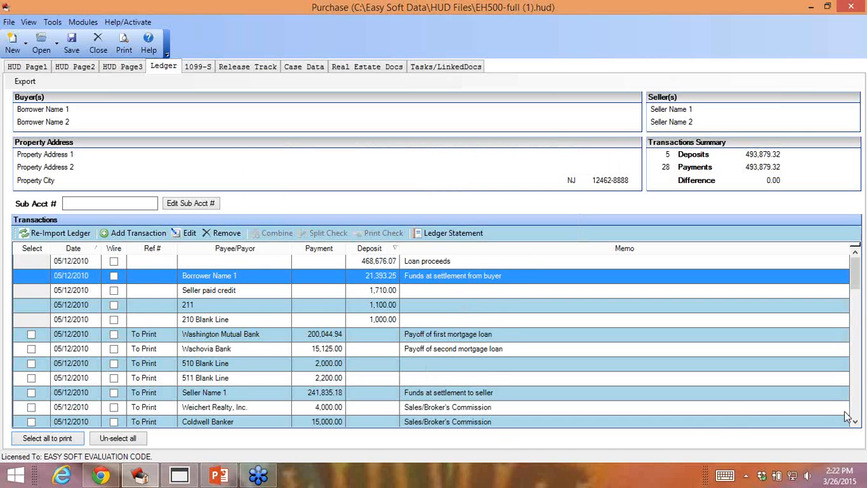
pyautogui.scroll(-10, 860, 416)
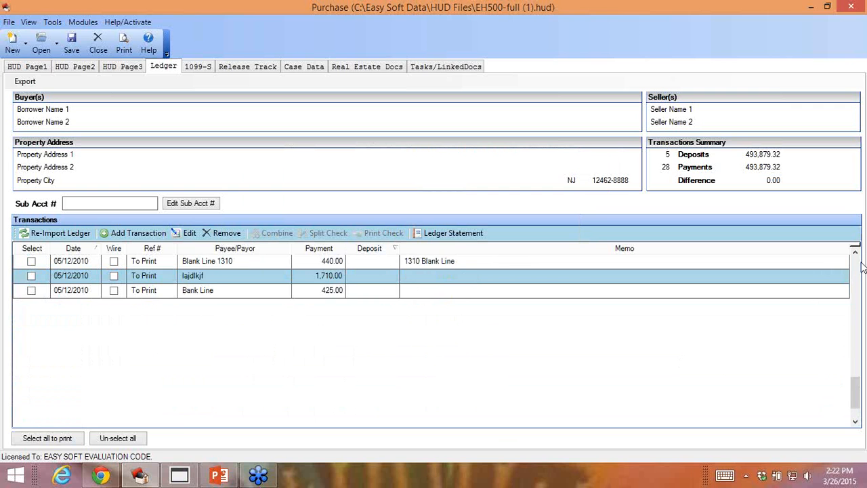
pyautogui.scroll(10, 862, 267)
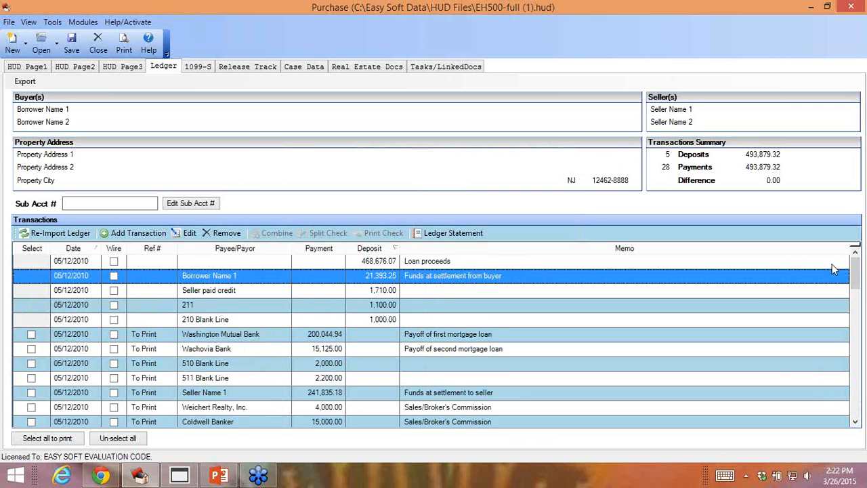
# Step: Preview the Ledger Statement, review its deposits, payments and payment authorization section, and close the preview
pyautogui.click(461, 234)
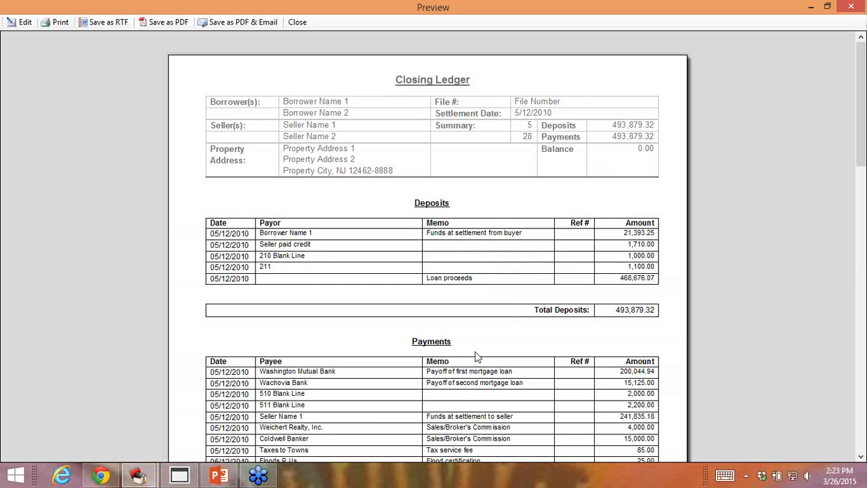
pyautogui.scroll(-3, 474, 353)
pyautogui.scroll(-7, 455, 394)
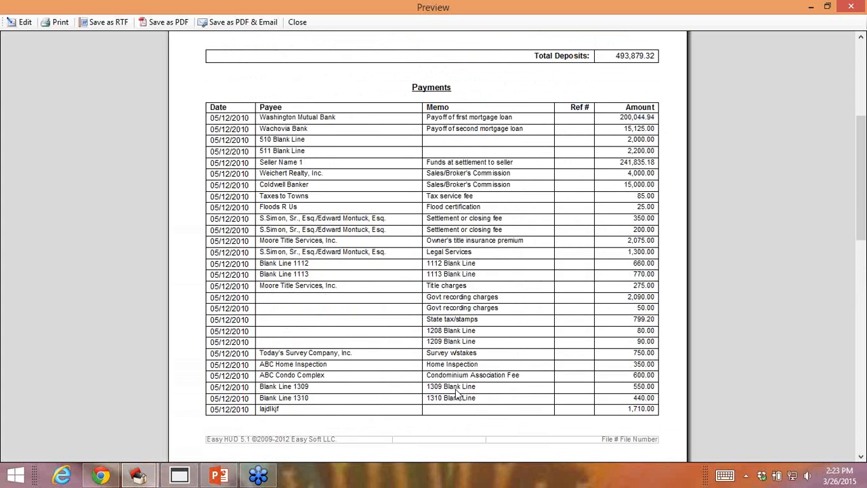
pyautogui.scroll(-6, 456, 392)
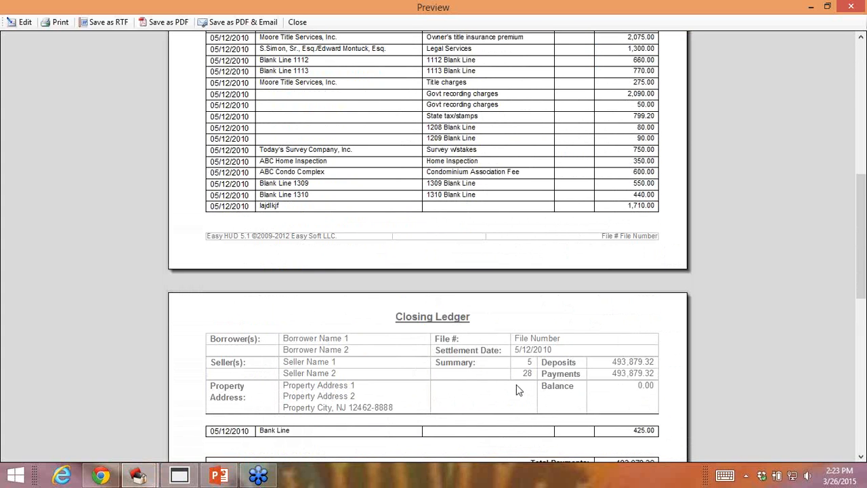
pyautogui.scroll(-5, 515, 379)
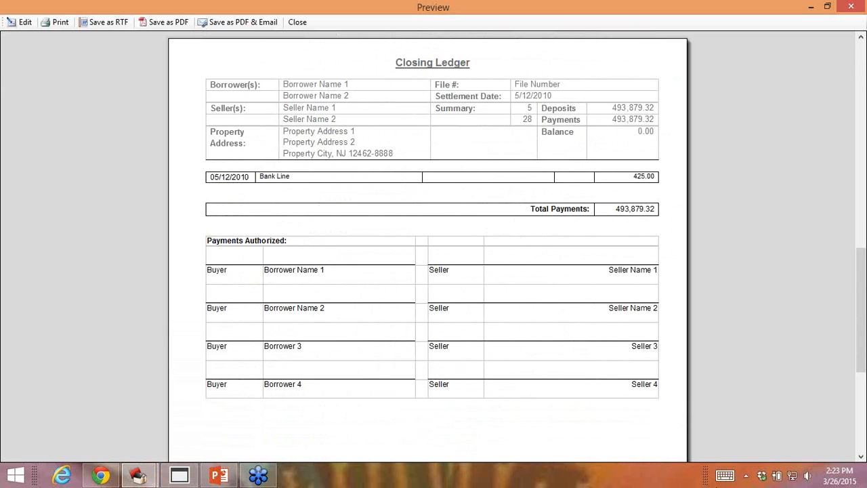
pyautogui.click(303, 23)
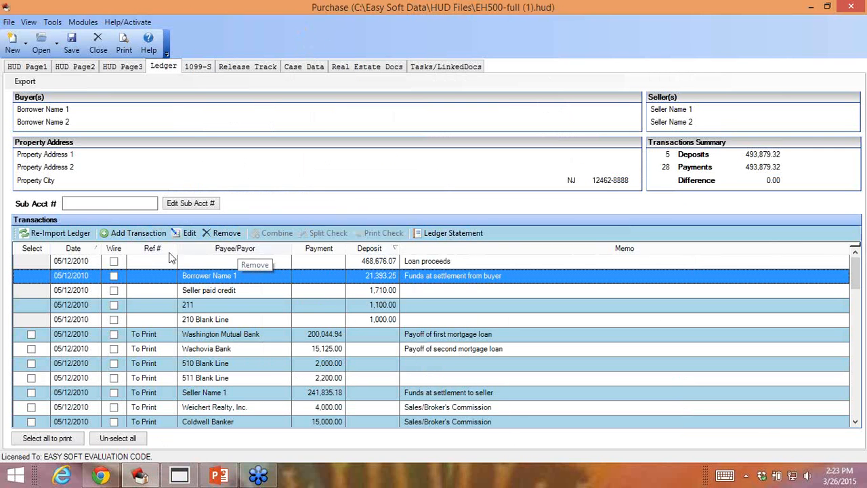
# Step: Try to print the check for the Washington Mutual Bank first mortgage payoff in the single-check-with-stubs format
pyautogui.click(32, 335)
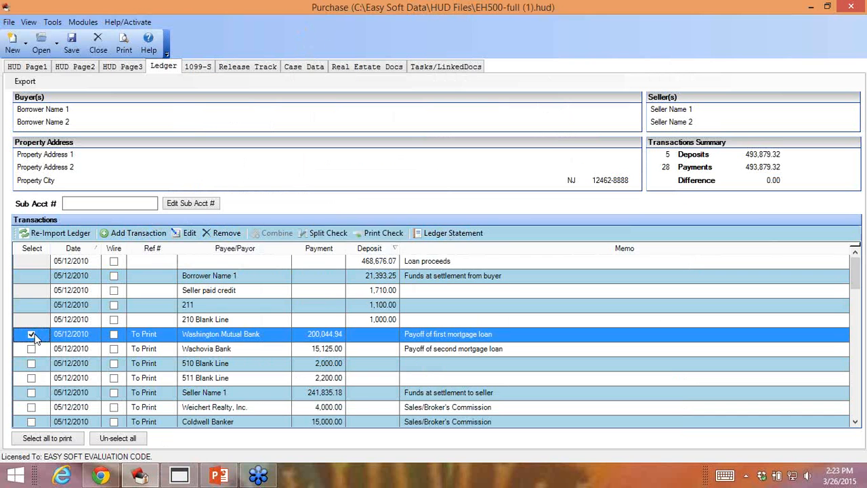
pyautogui.click(372, 232)
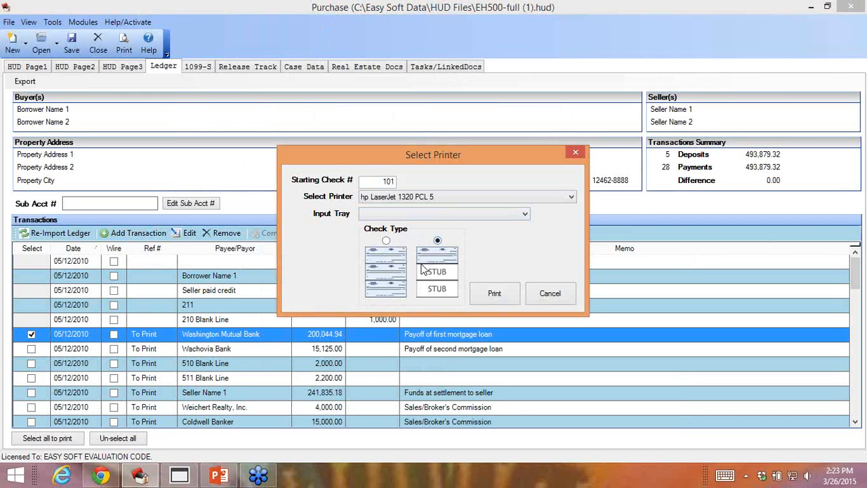
pyautogui.click(495, 295)
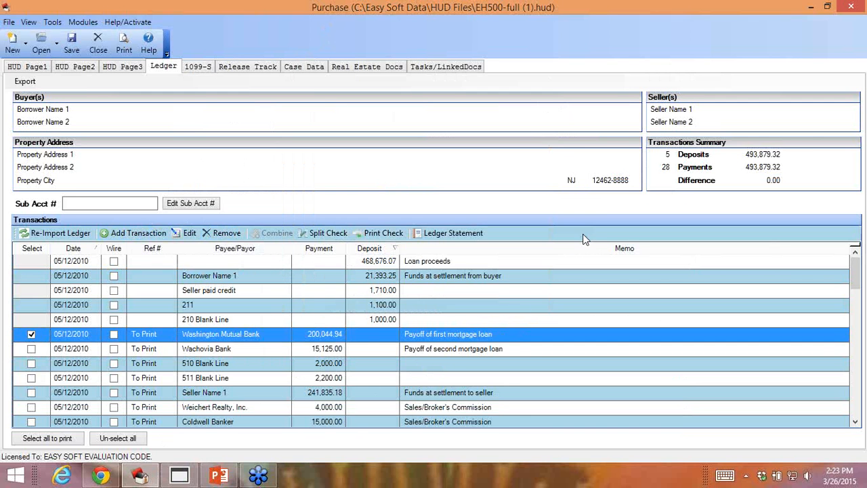
# Step: Switch to the Closing Disclosure file and open its ledger
pyautogui.click(181, 477)
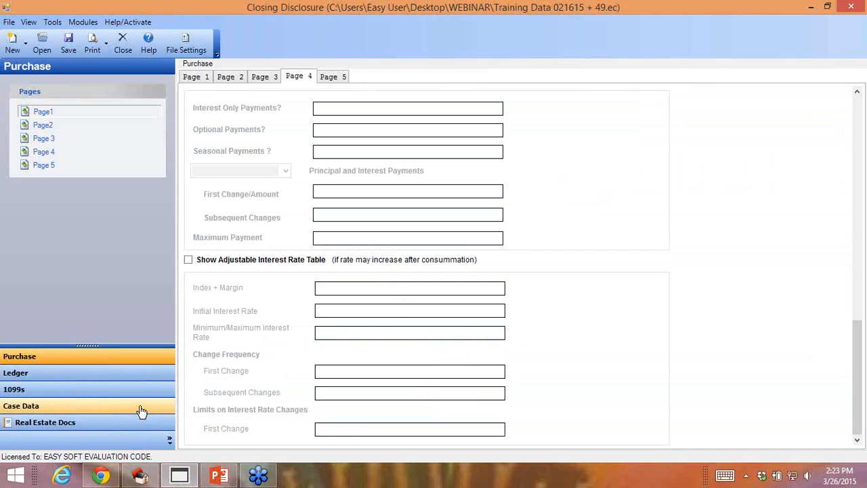
pyautogui.click(72, 384)
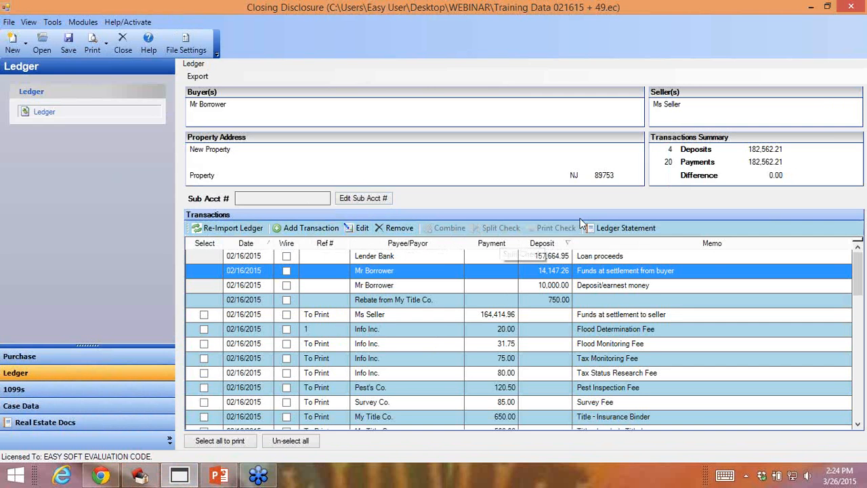
# Step: Try to preview the Ledger Statement for the Closing Disclosure file
pyautogui.click(647, 228)
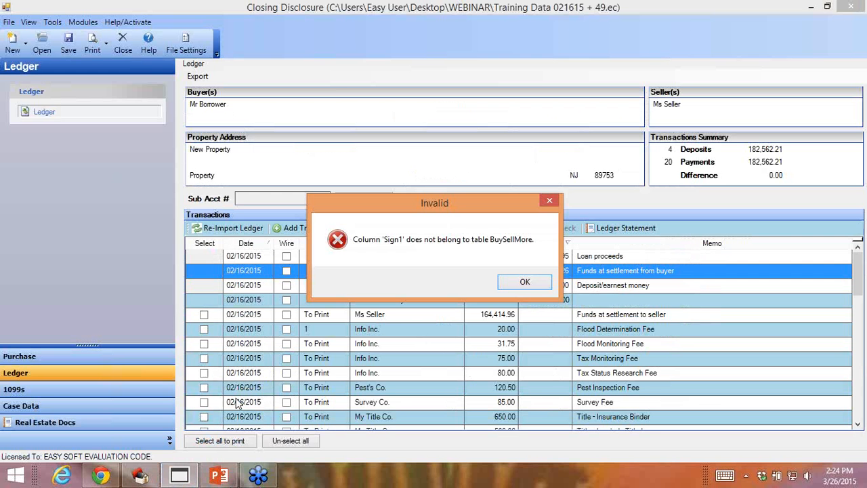
pyautogui.click(521, 283)
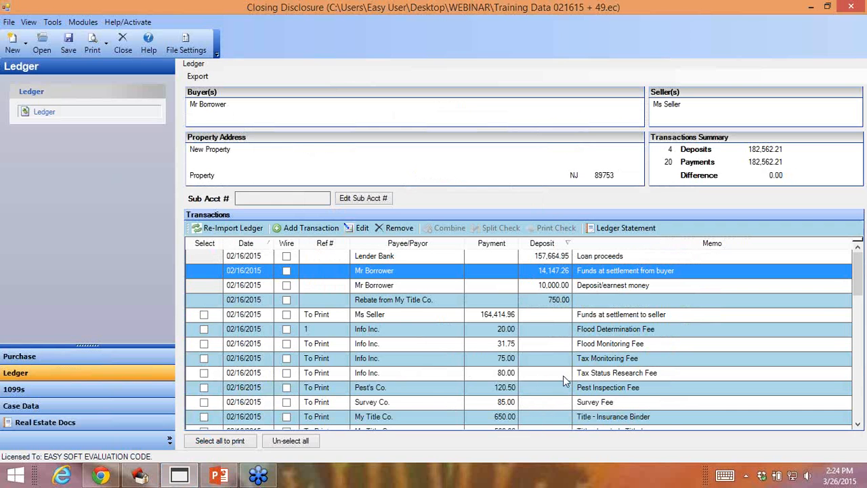
# Step: Switch to the PowerPoint presentation and advance to the slide on filing 1099-S electronically
pyautogui.click(219, 475)
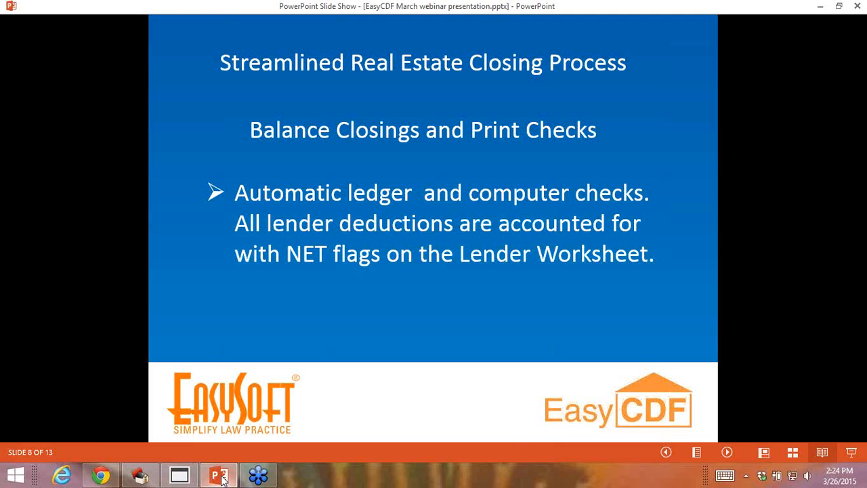
pyautogui.click(585, 345)
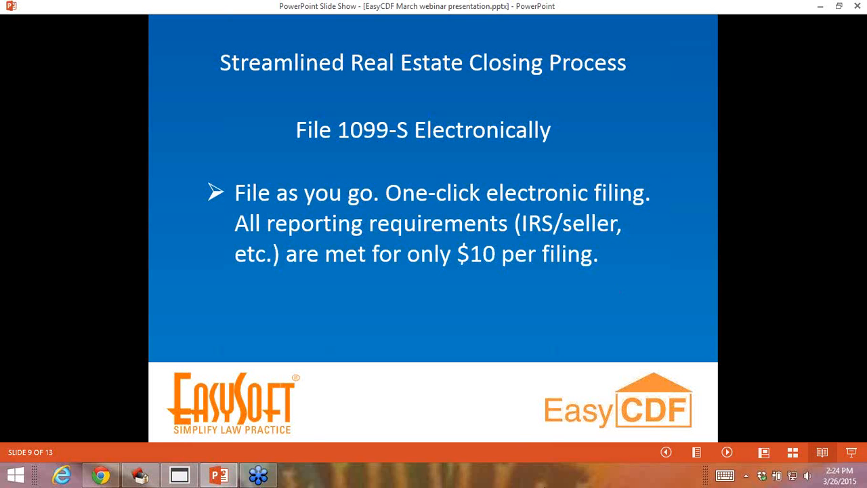
# Step: Switch to the HUD Purchase file and review the transaction and seller details on its 1099-S form
pyautogui.click(142, 476)
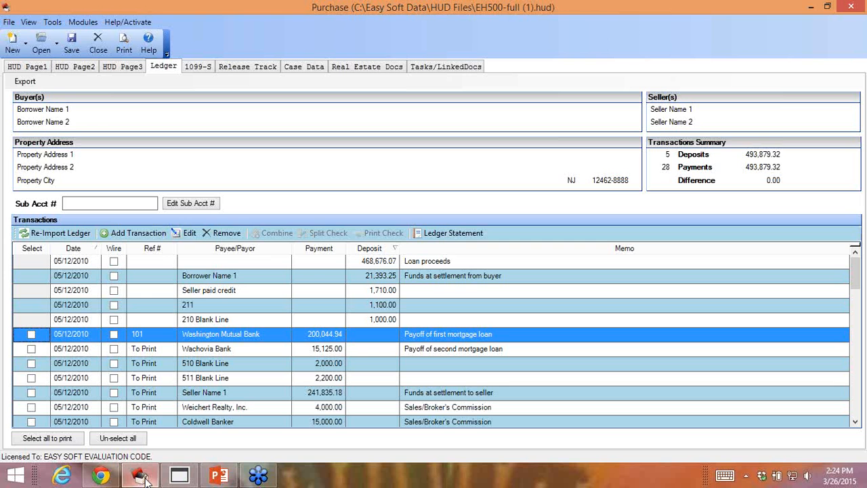
pyautogui.click(195, 66)
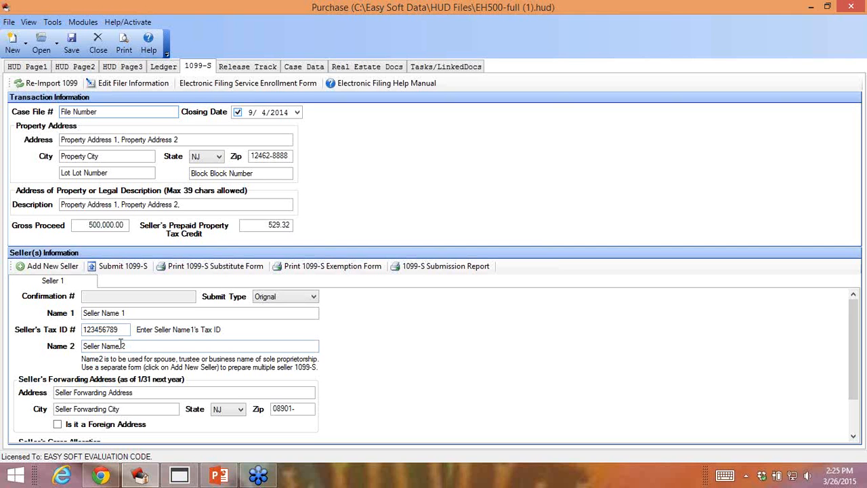
pyautogui.click(203, 393)
pyautogui.scroll(-1, 215, 394)
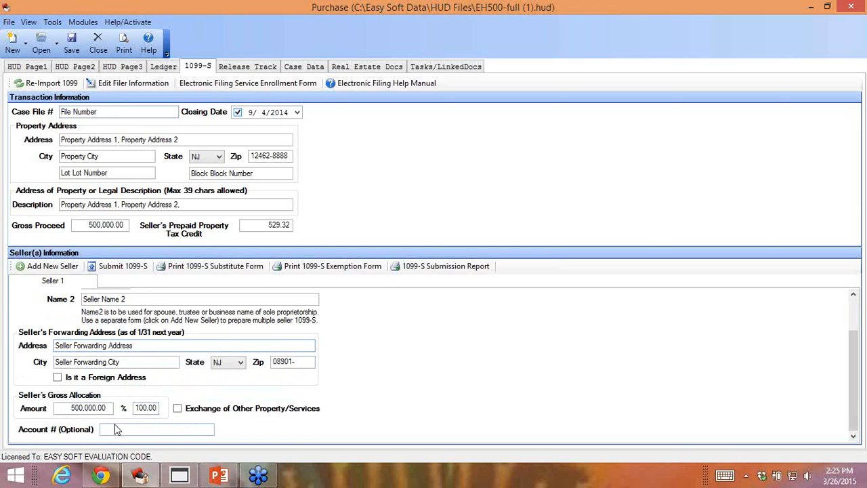
# Step: Add a second seller to the 1099-S form and delete that blank seller entry
pyautogui.click(60, 268)
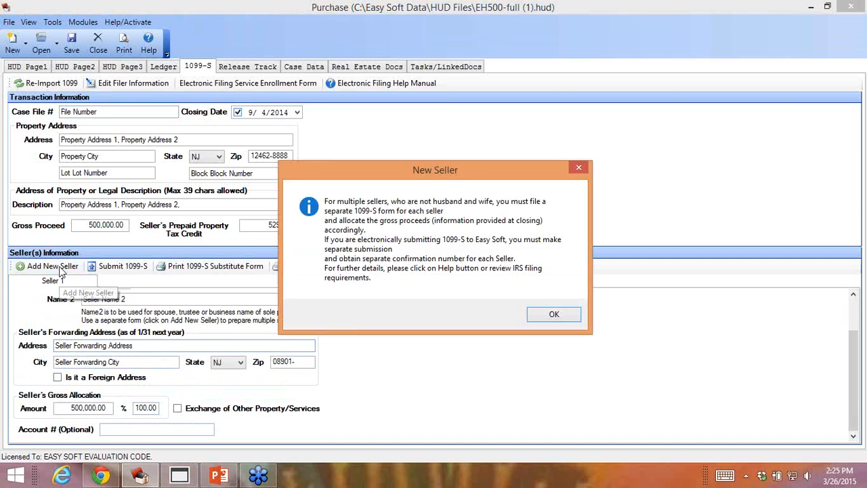
pyautogui.click(554, 314)
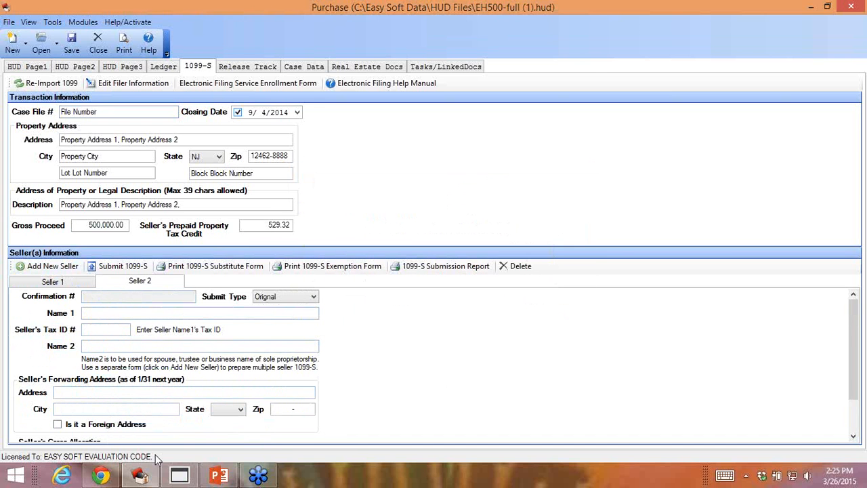
pyautogui.click(512, 270)
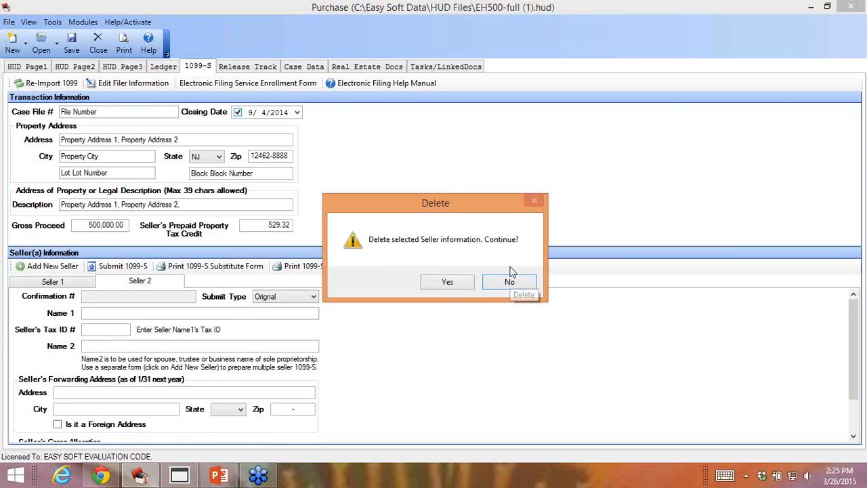
pyautogui.click(445, 286)
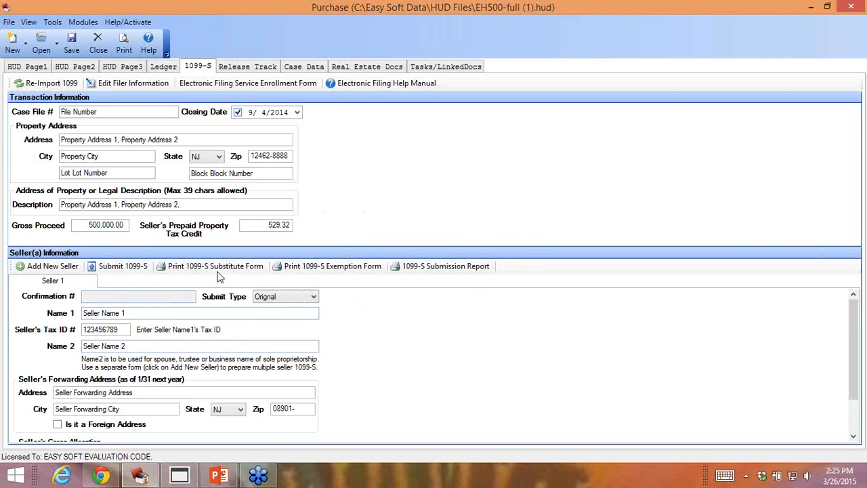
# Step: Save the data and try to submit the seller's 1099-S, entering the filer password with Remember me enabled
pyautogui.click(129, 263)
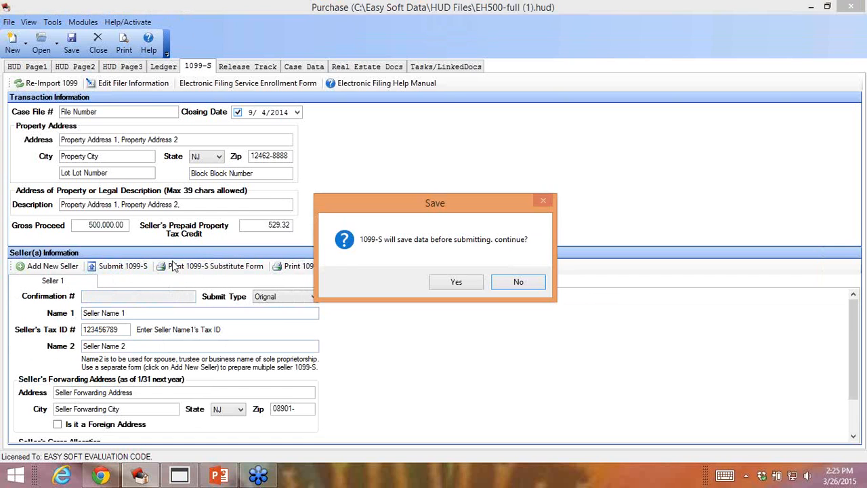
pyautogui.click(456, 283)
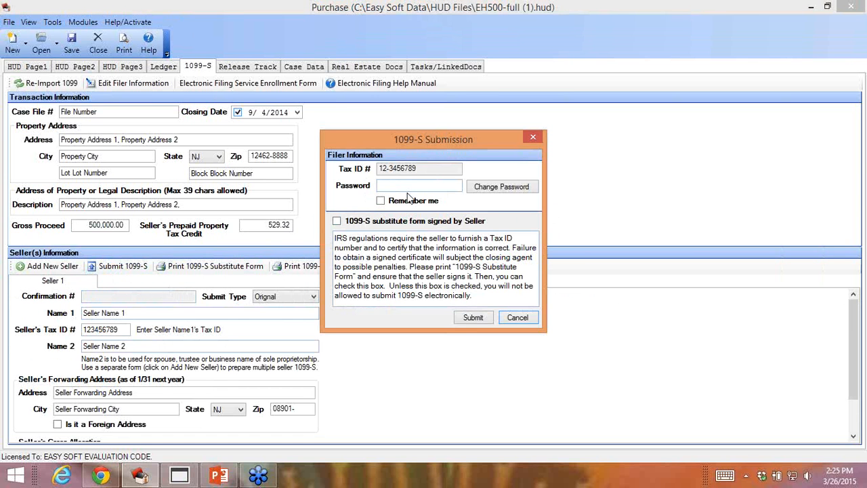
pyautogui.click(410, 189)
pyautogui.write('******')
pyautogui.click(385, 202)
pyautogui.click(475, 318)
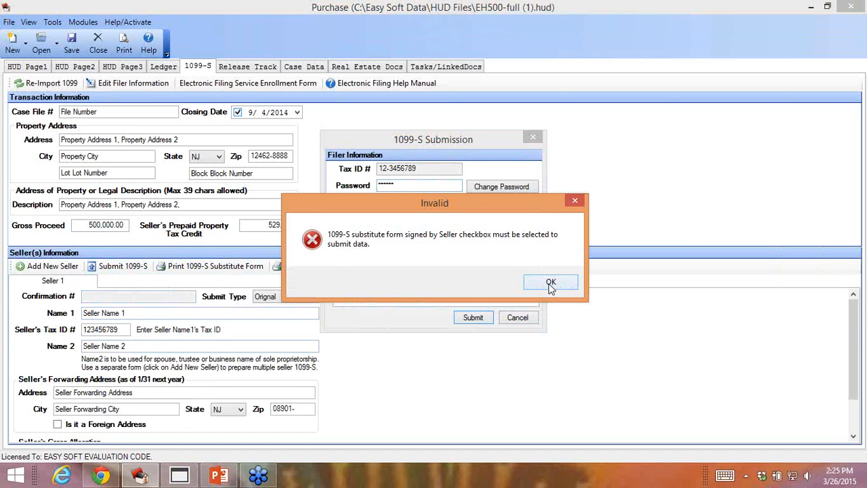
# Step: Mark the 1099-S substitute form as signed by the seller, try submitting again, and cancel the submission
pyautogui.click(551, 285)
pyautogui.click(338, 222)
pyautogui.click(475, 319)
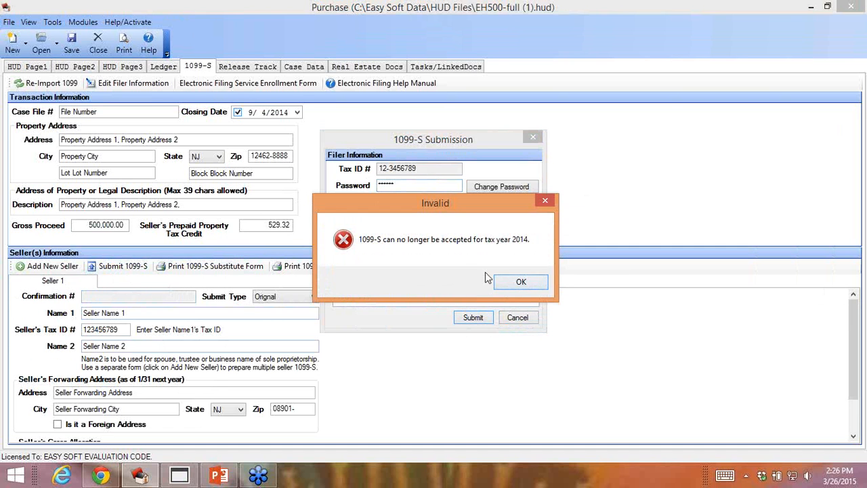
pyautogui.click(523, 283)
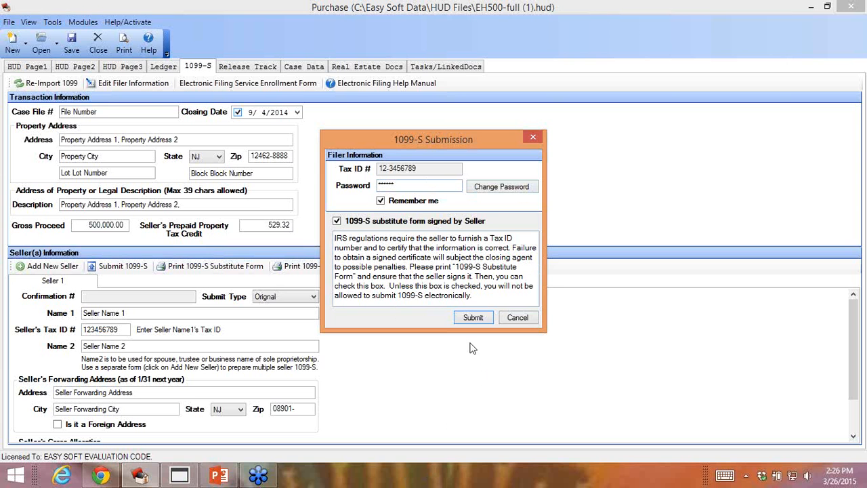
pyautogui.click(519, 318)
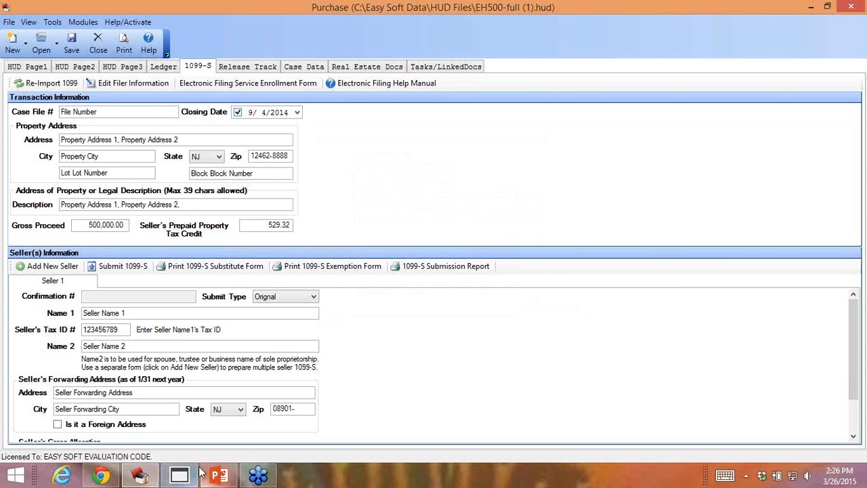
# Step: Switch to the Closing Disclosure file and open its 1099 form
pyautogui.click(179, 474)
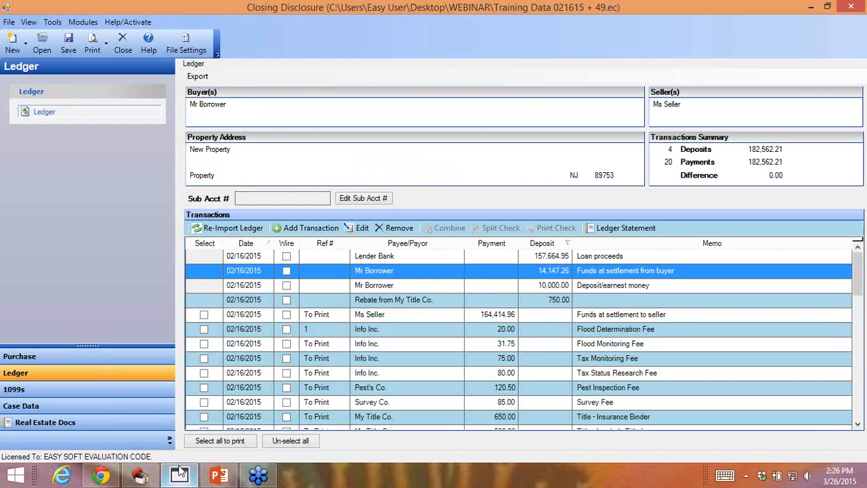
pyautogui.click(57, 393)
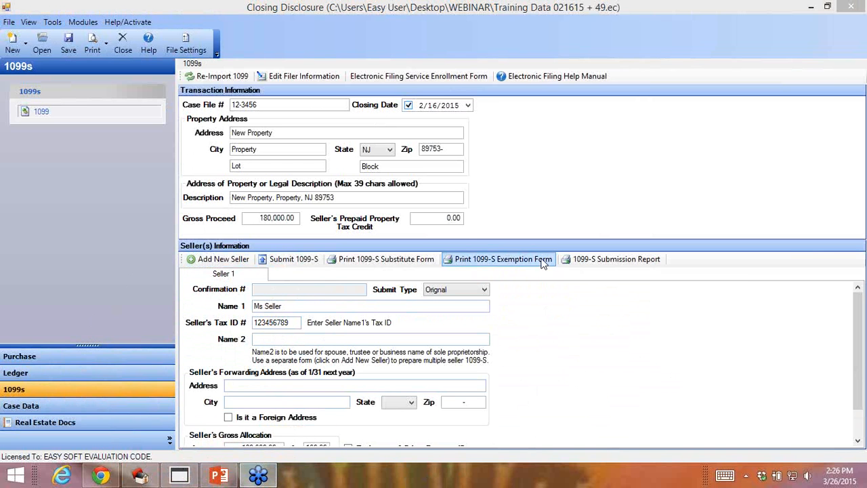
# Step: Switch to the PowerPoint presentation and advance to the slide on where to find the latest CDF information
pyautogui.click(219, 476)
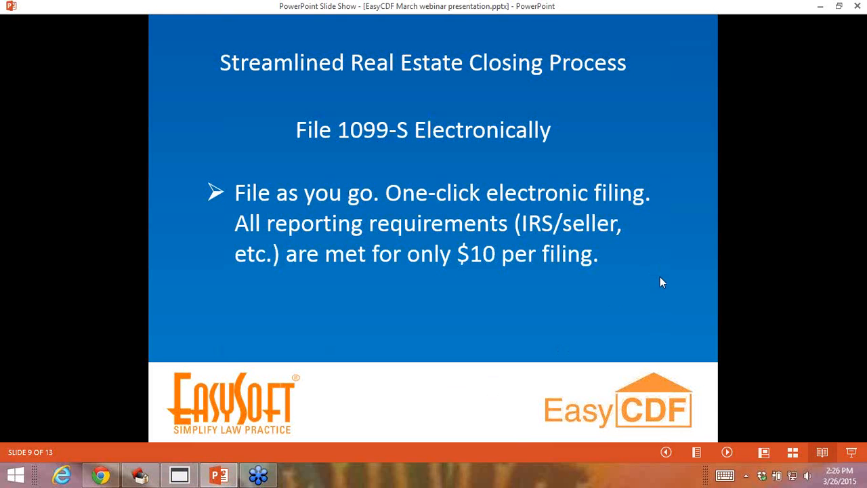
pyautogui.click(663, 294)
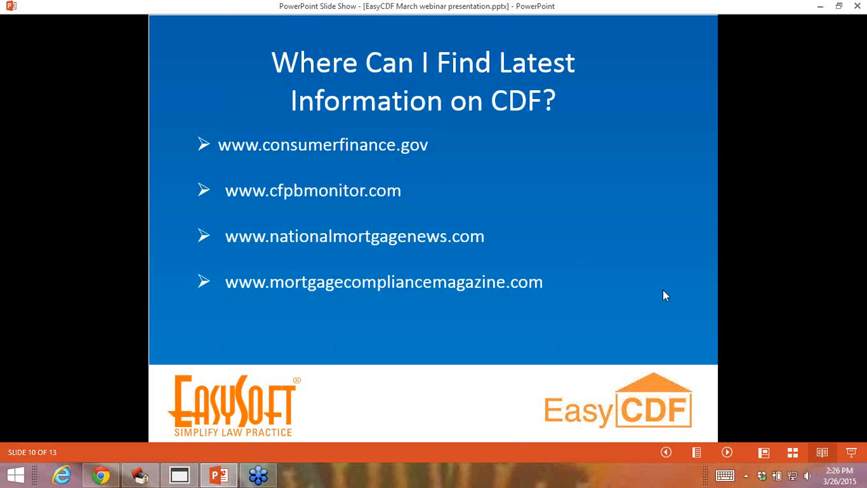